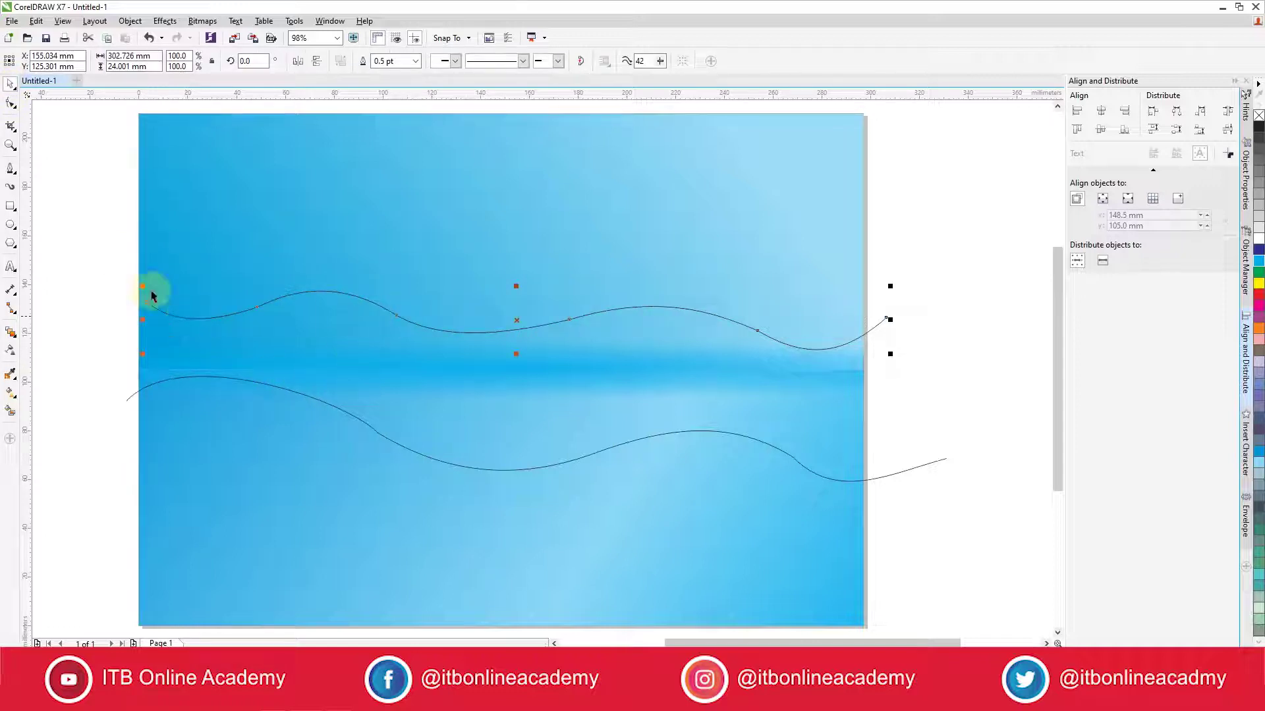
Step: Colour the lower curve's outline light blue and blend the upper curve into it with 20 steps
left_click(12, 333)
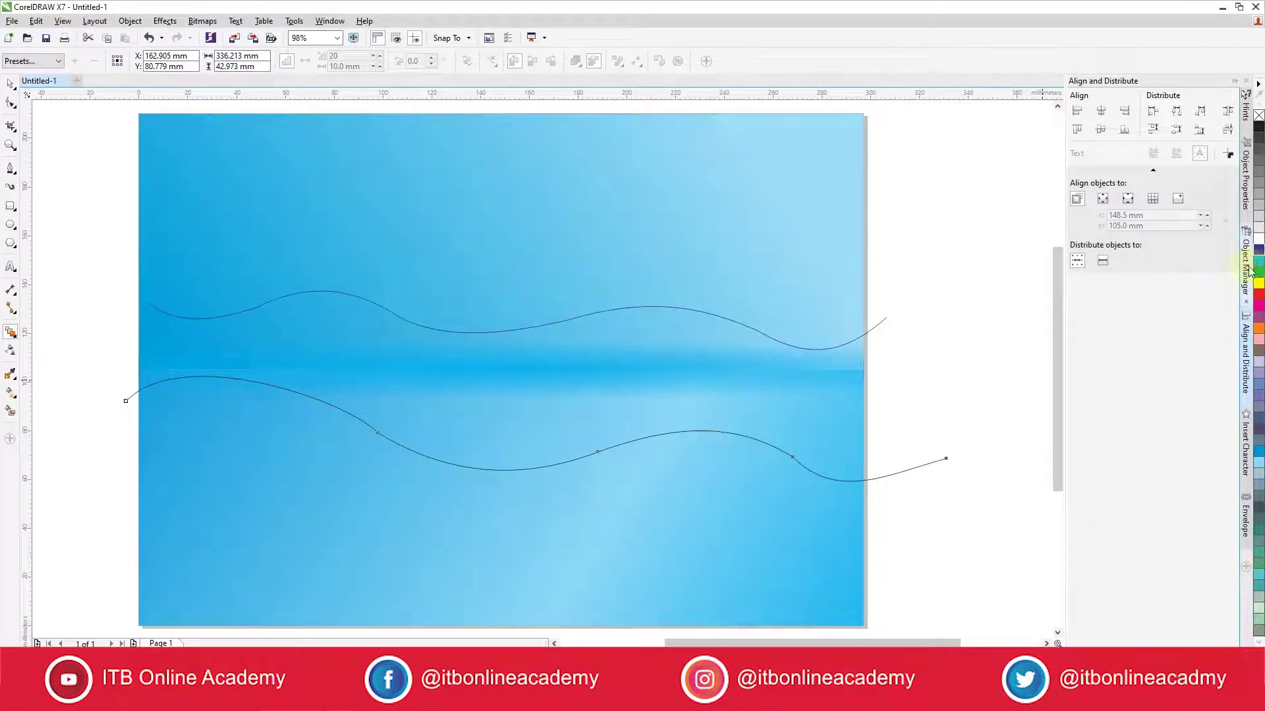
right_click(1258, 261)
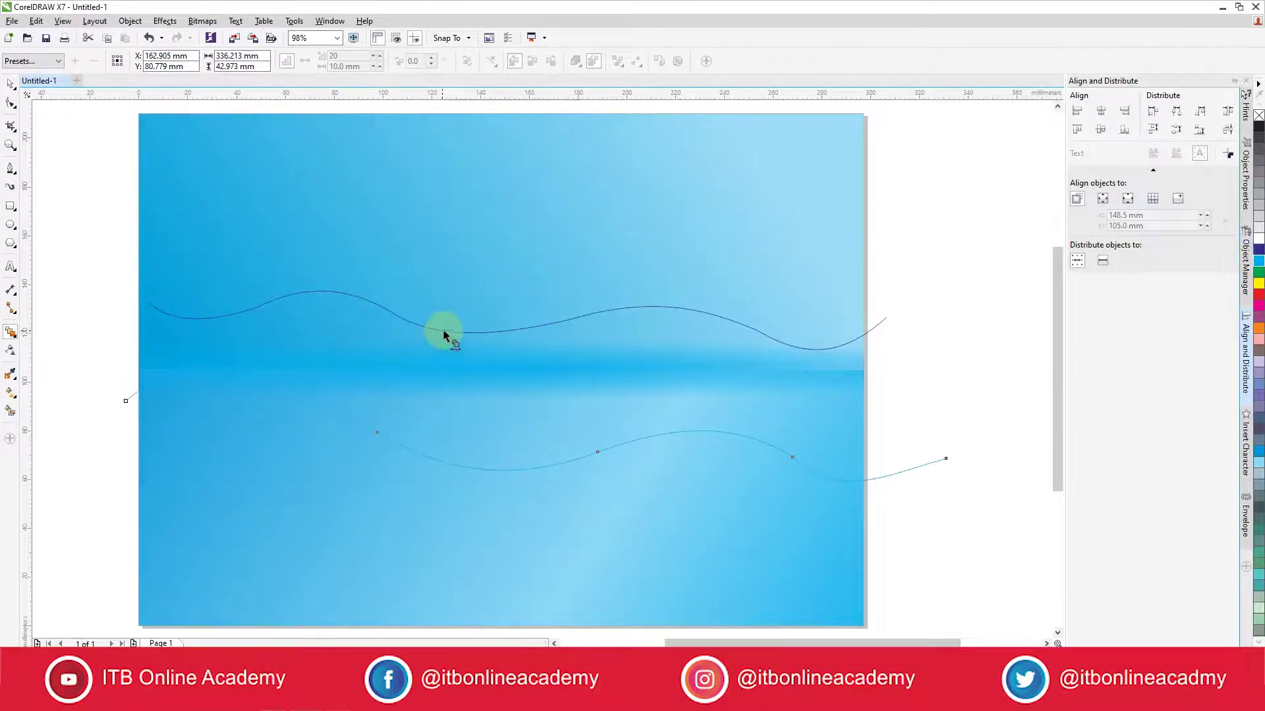
left_click_drag(443, 334, 500, 471)
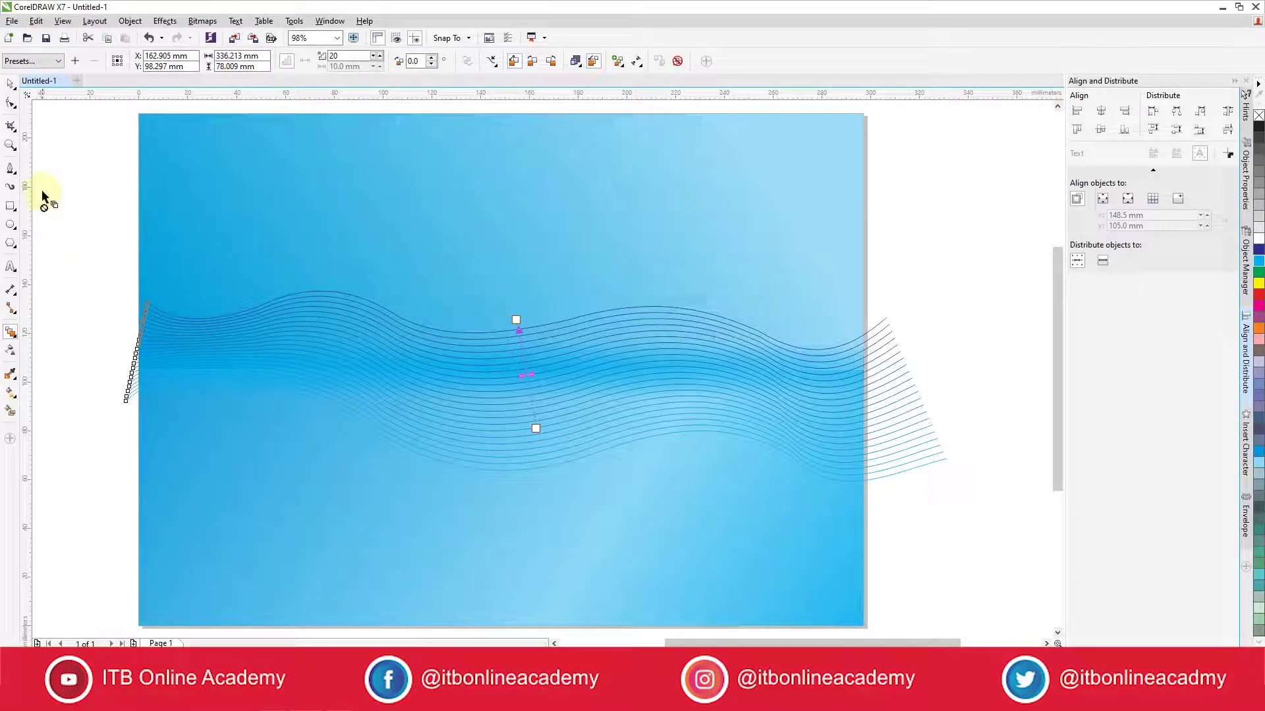
Step: Move the wave blend down and slightly left, centring it at about X 153.6 mm, Y 80.6 mm
left_click(10, 84)
left_click(366, 324)
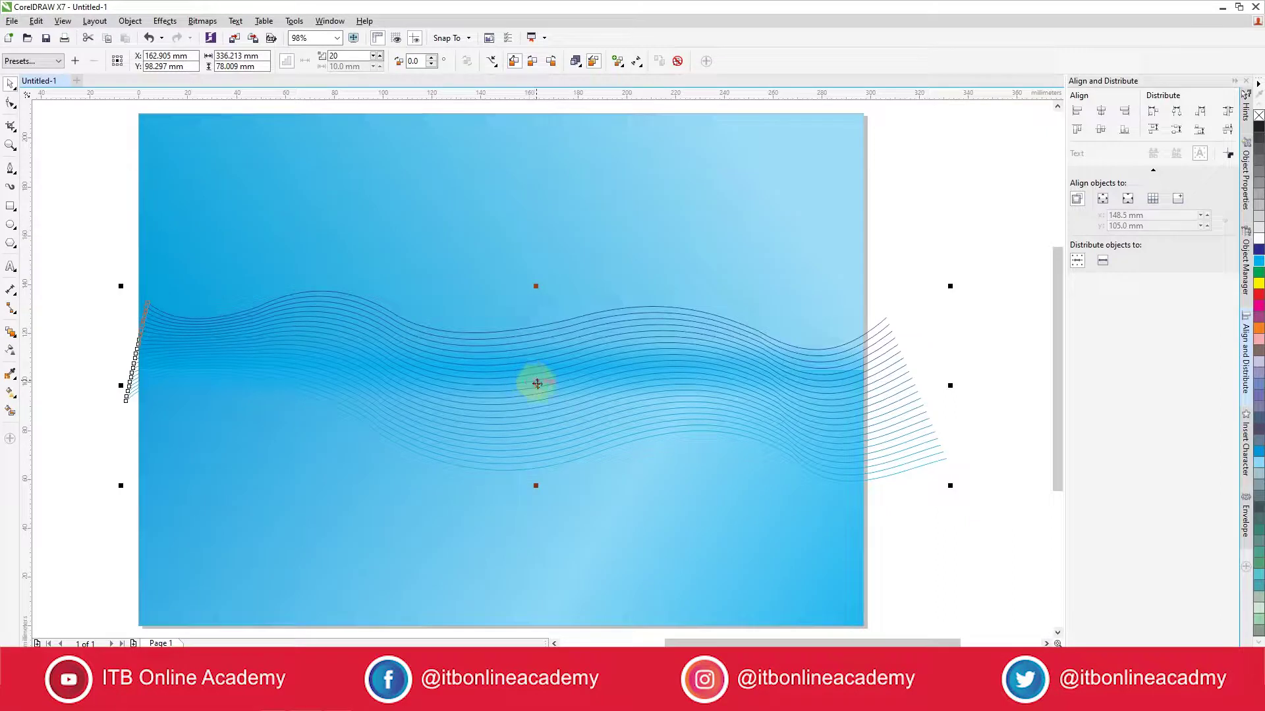
left_click_drag(537, 384, 514, 427)
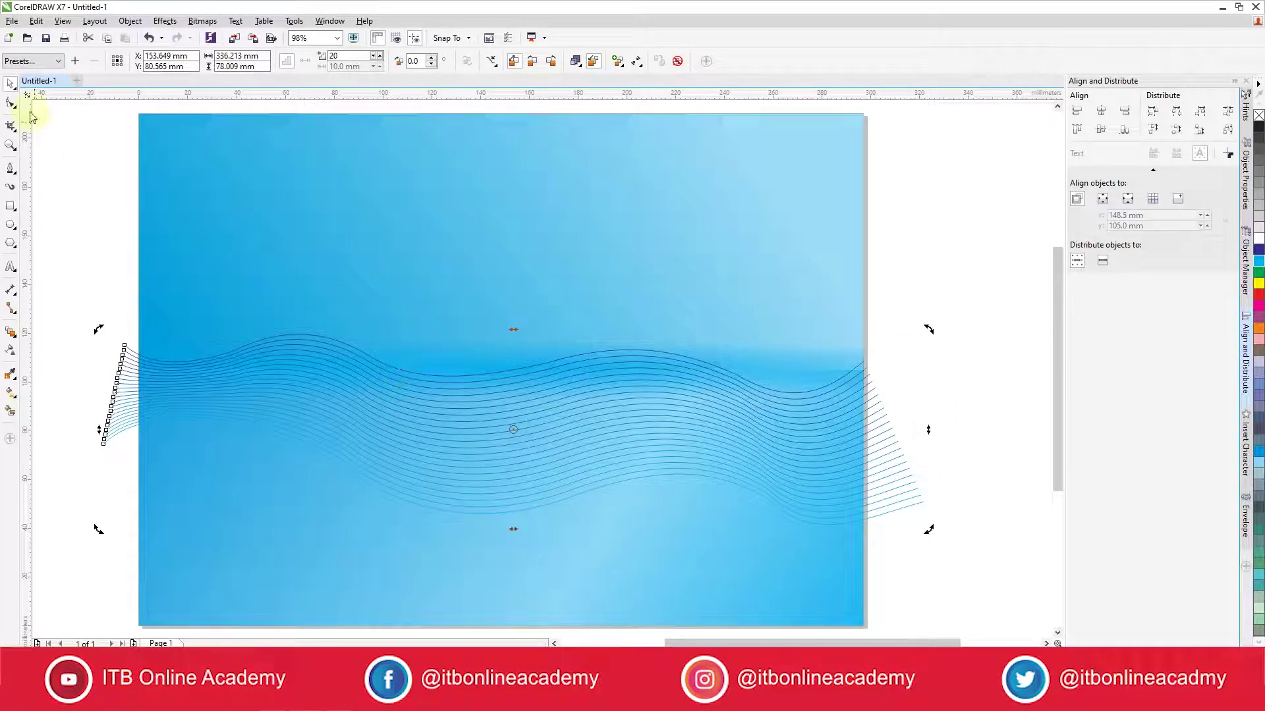
Step: Rotate the blend's upper control curve by about 0.2° and move it down to about Y 95 mm
left_click(88, 169)
left_click(331, 339)
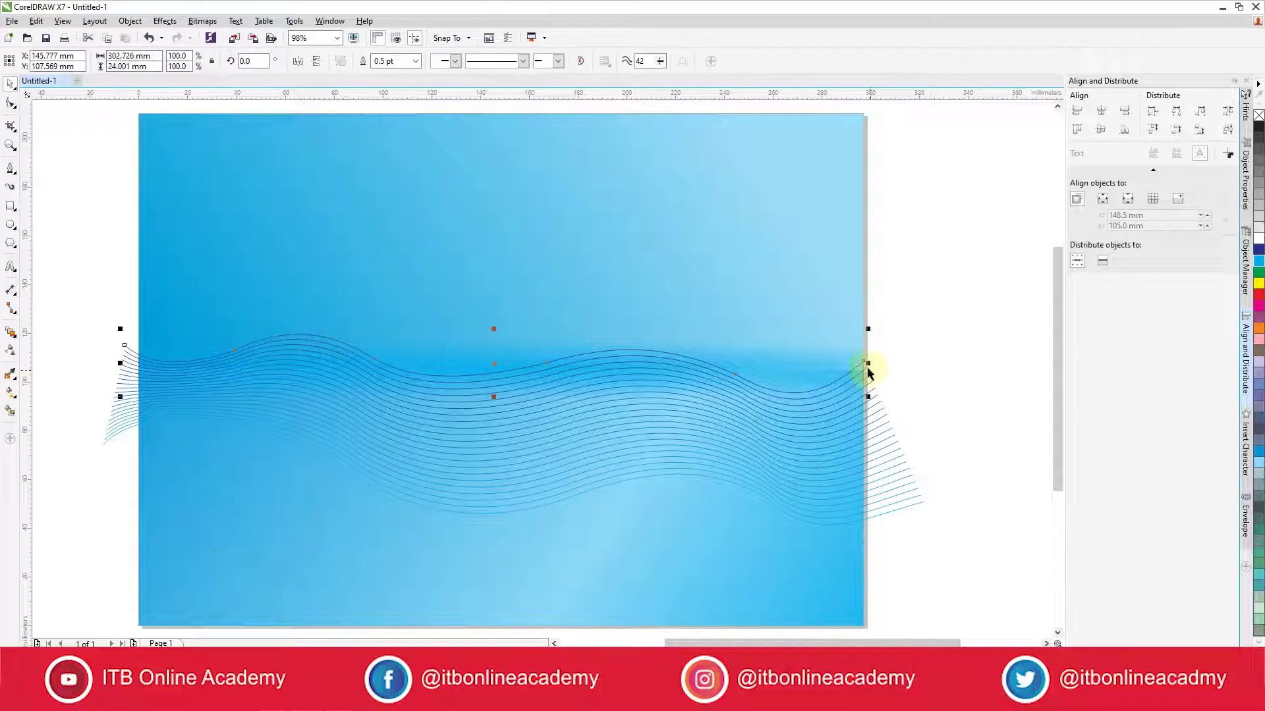
left_click(494, 361)
mouse_move(872, 330)
left_mouse_down()
mouse_move(869, 257)
mouse_move(892, 339)
mouse_move(875, 329)
left_mouse_up()
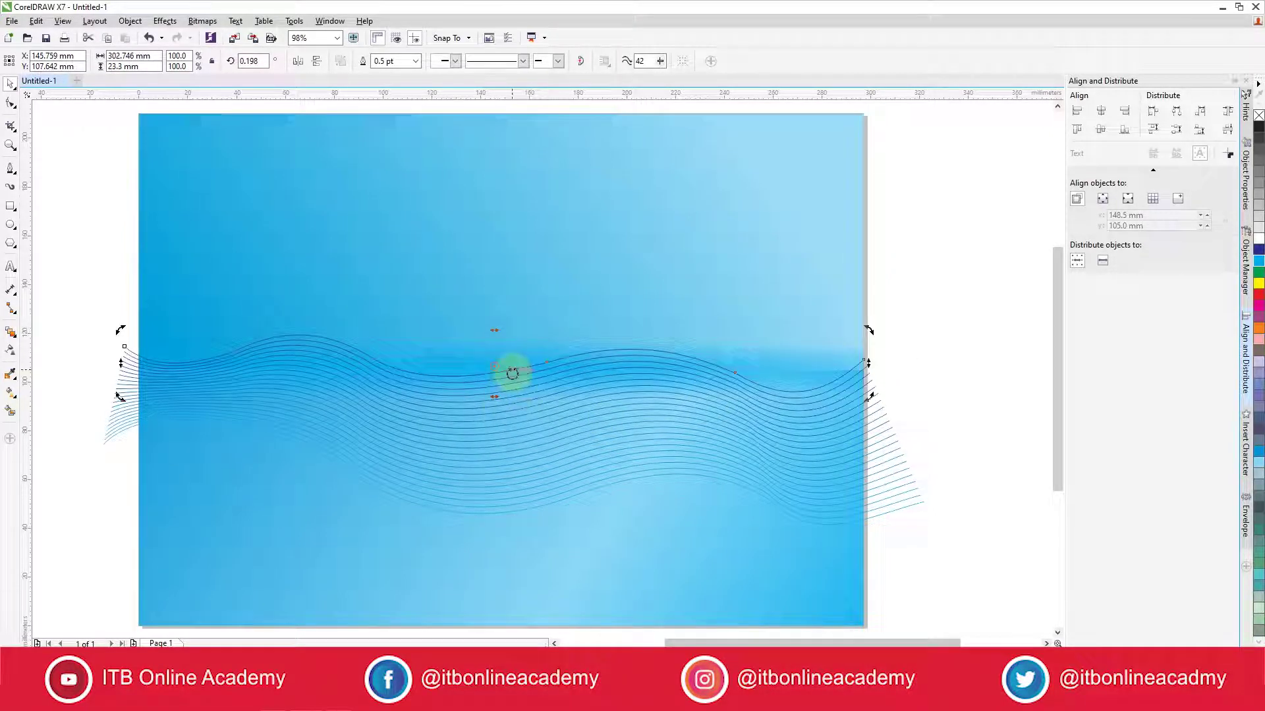
mouse_move(515, 376)
left_mouse_down()
mouse_move(502, 375)
mouse_move(515, 401)
left_mouse_up()
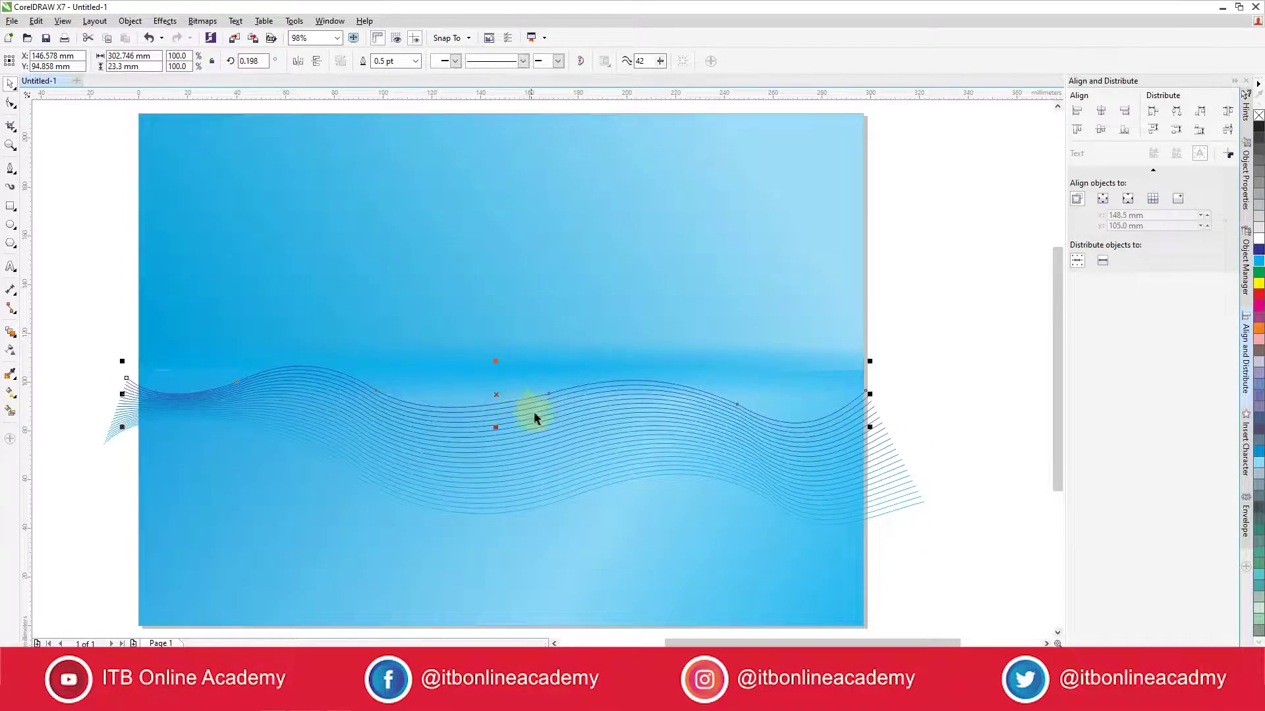
Step: Duplicate the whole wave blend directly above the original
left_click_drag(457, 444, 513, 327)
key("ctrl+z")
right_click(513, 327)
Step: Rotate the upper control curve of the copied blend counterclockwise to about 12.1°
left_click(10, 83)
left_click(386, 274)
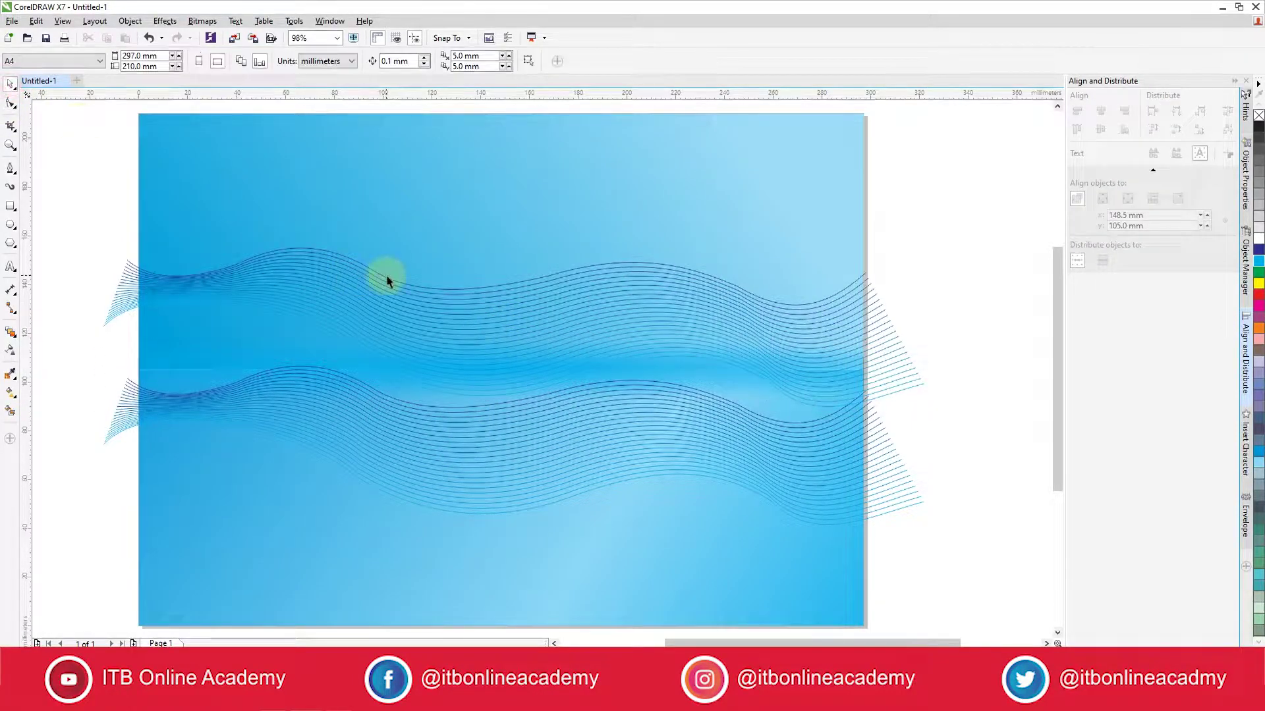
left_click(700, 291)
left_click(496, 277)
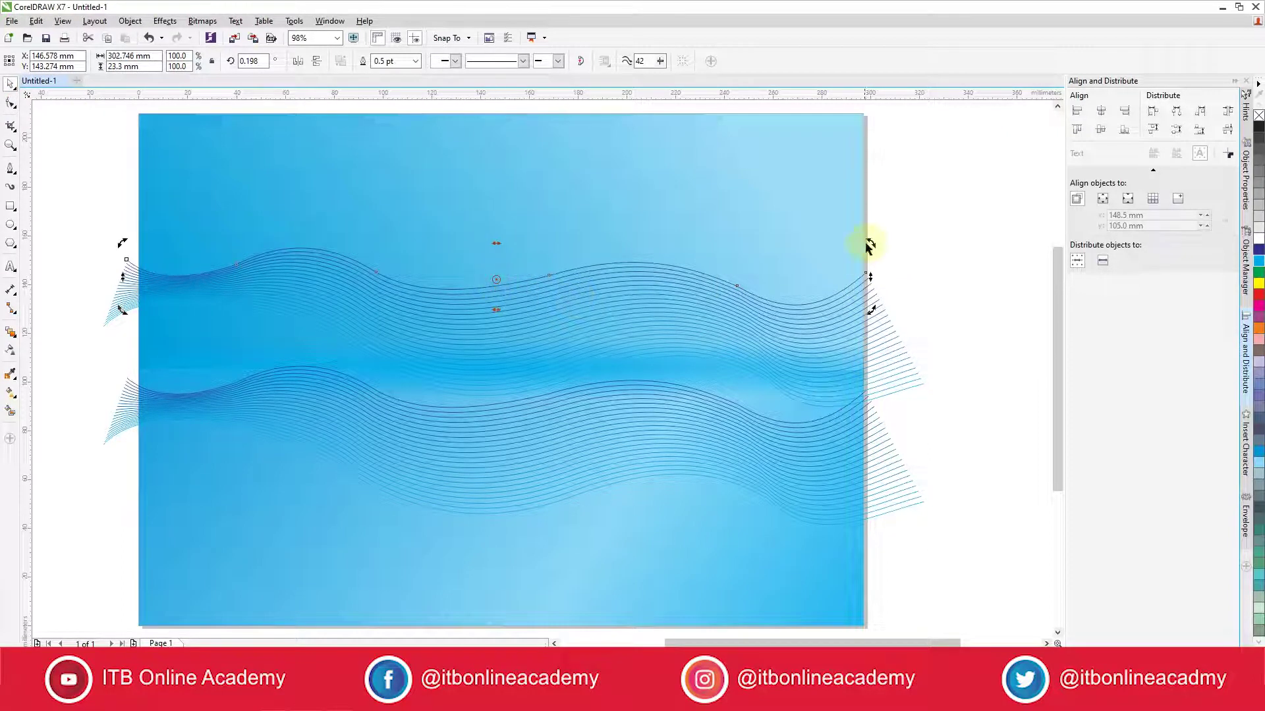
left_click_drag(870, 243, 862, 193)
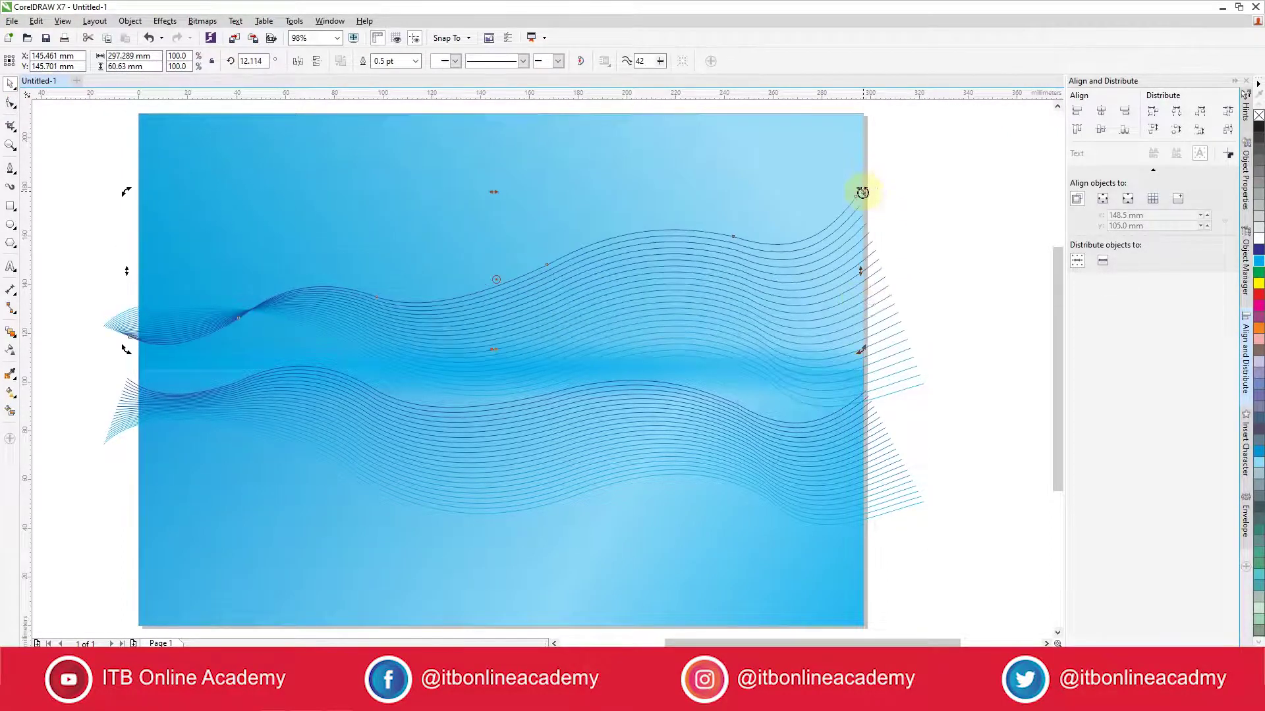
Step: Rotate the copied blend's lower control curve about 2° clockwise and skew it sideways to about 347 mm wide
left_click(915, 385)
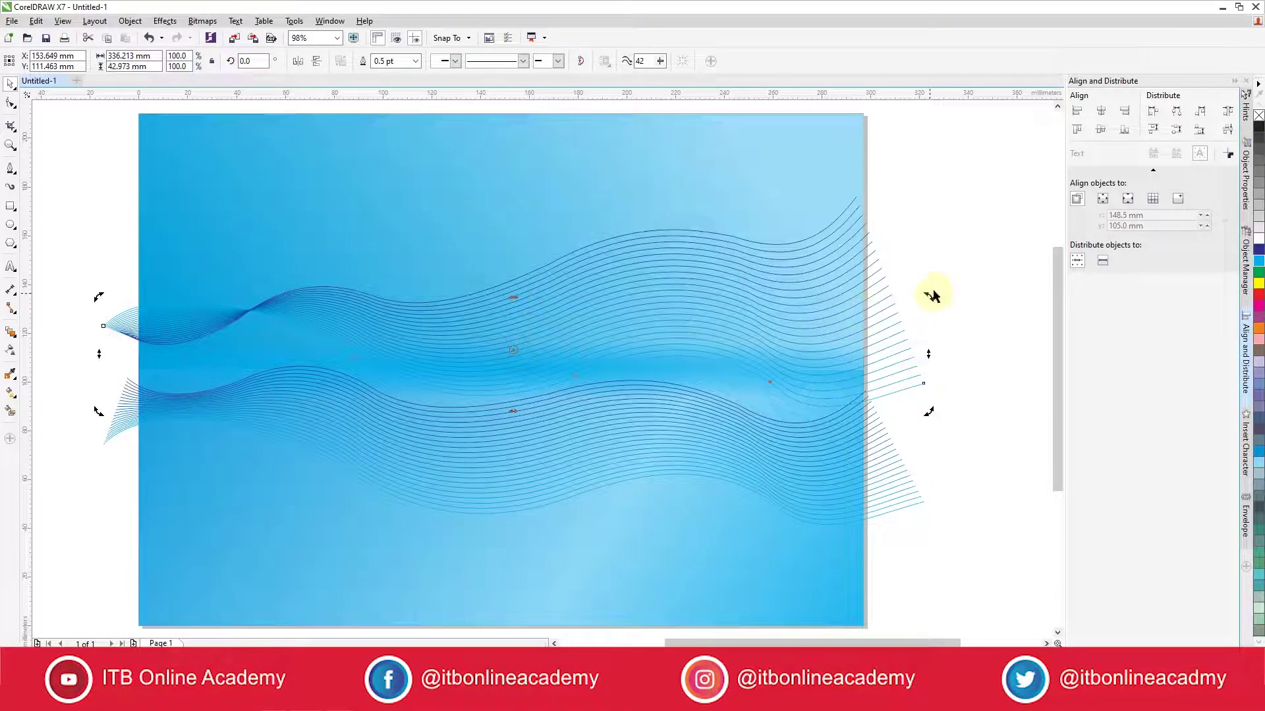
left_click_drag(930, 294, 926, 316)
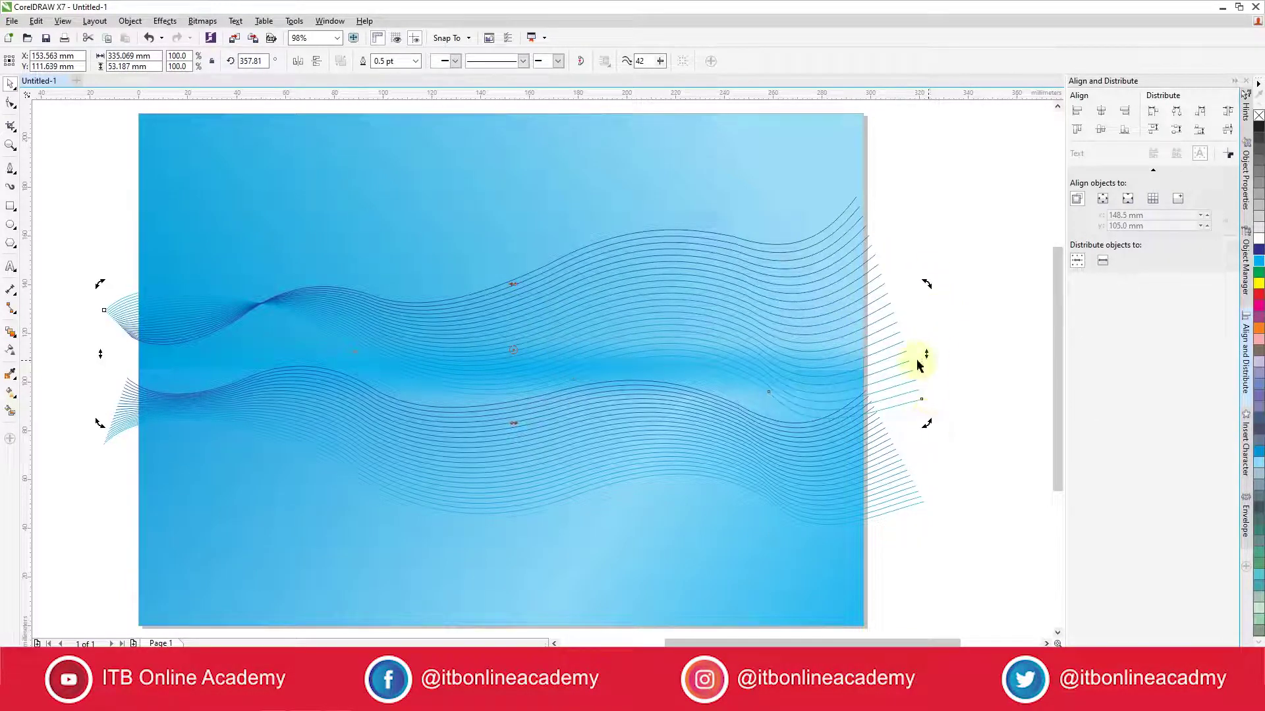
left_click_drag(512, 426, 582, 403)
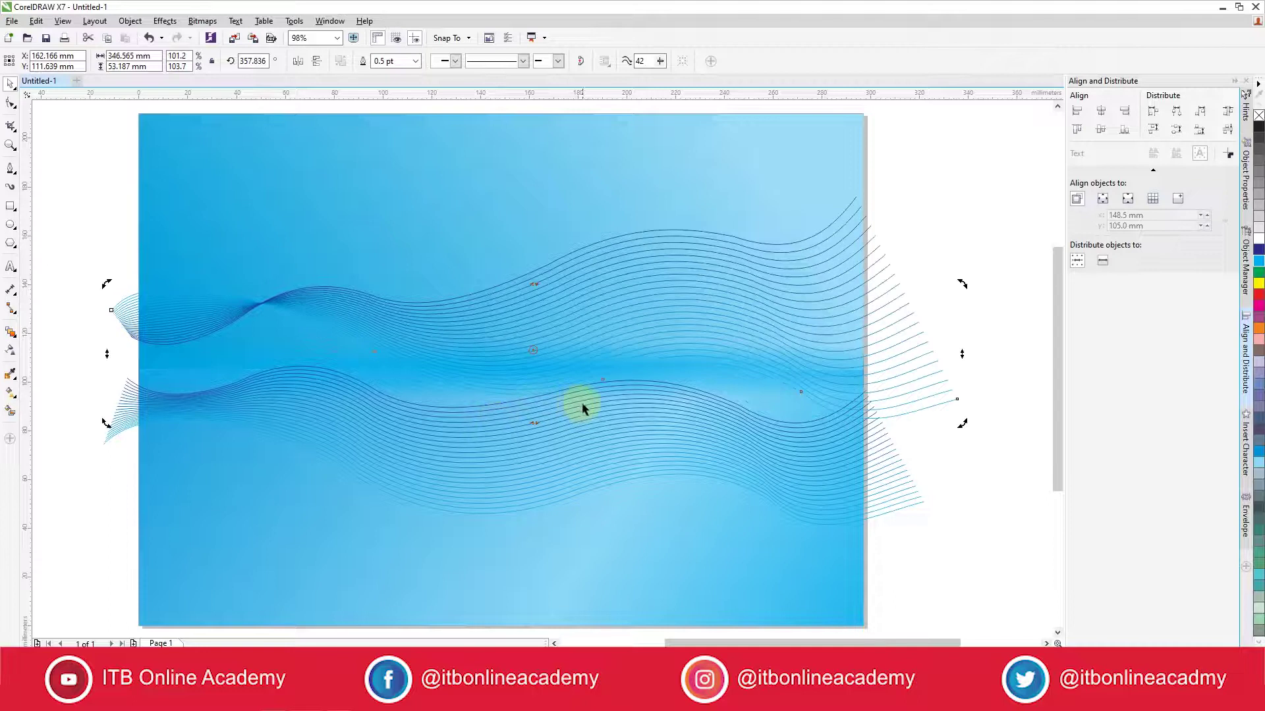
left_click(92, 157)
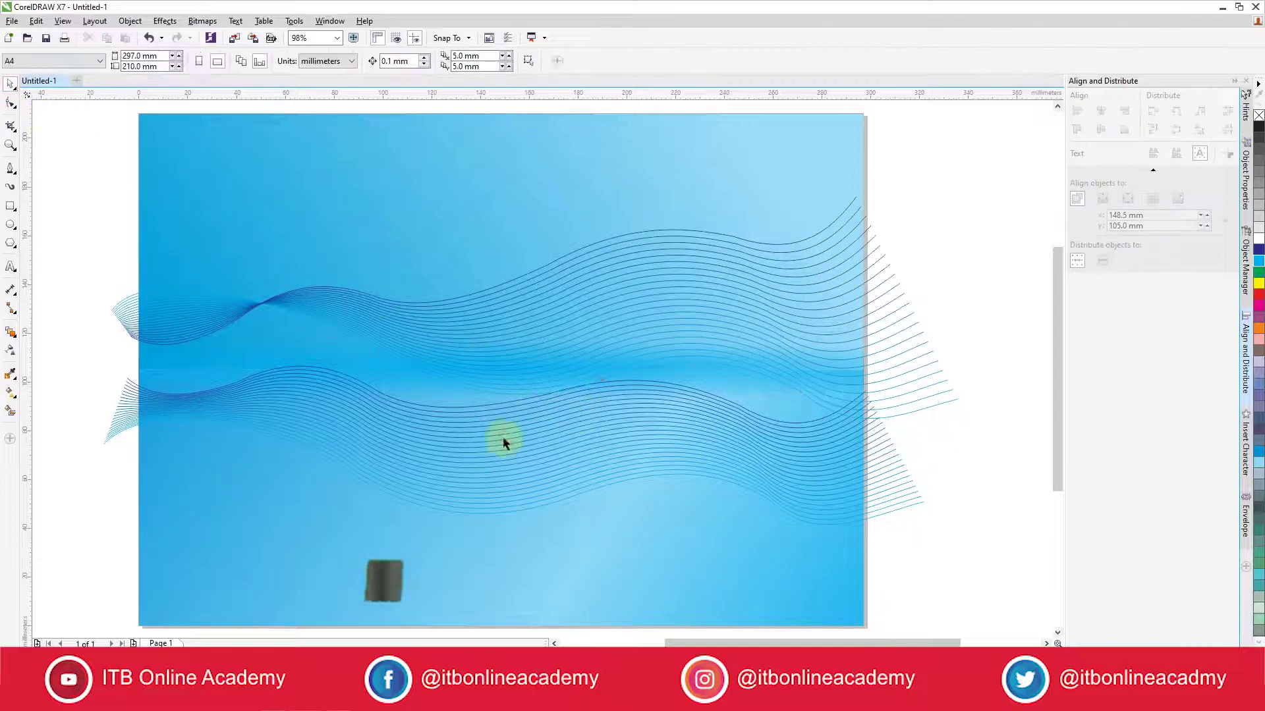
Step: Skew the original blend vertically and horizontally to about 329 by 74 mm and move it up slightly
left_click(502, 441)
left_click(745, 460)
mouse_move(927, 445)
left_mouse_down()
mouse_move(927, 427)
mouse_move(928, 464)
left_mouse_up()
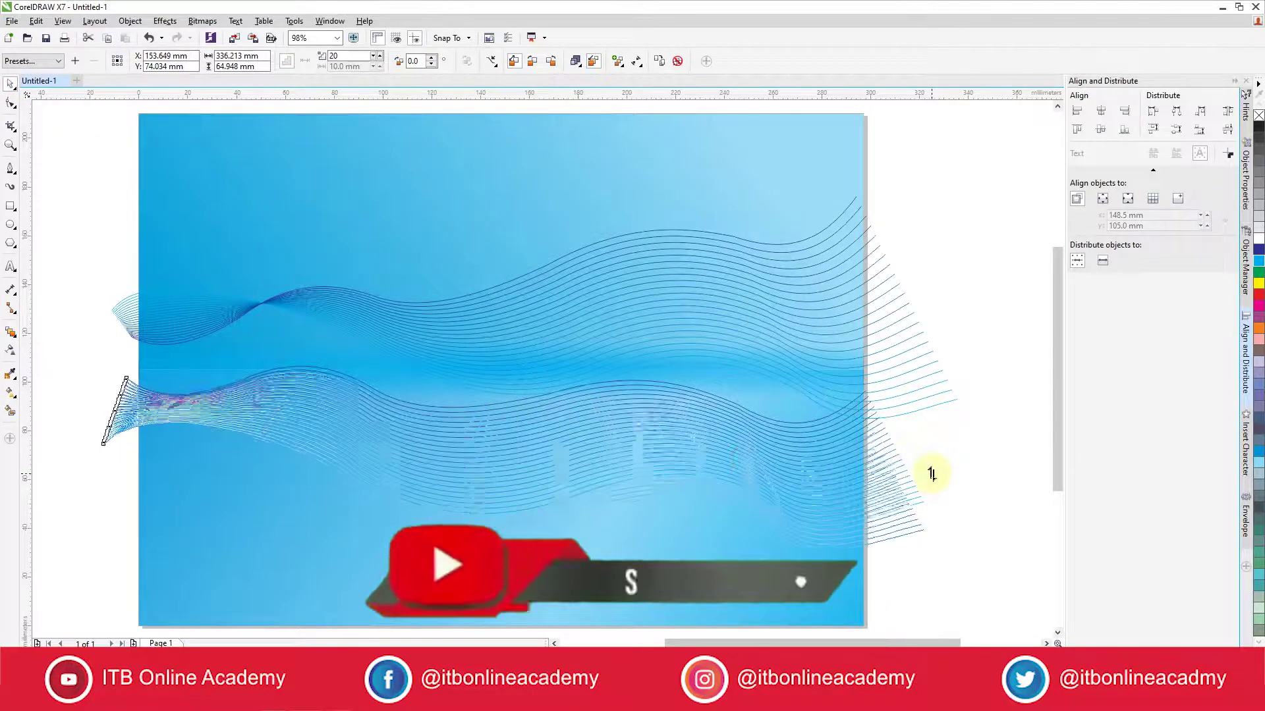
left_click_drag(516, 560, 479, 560)
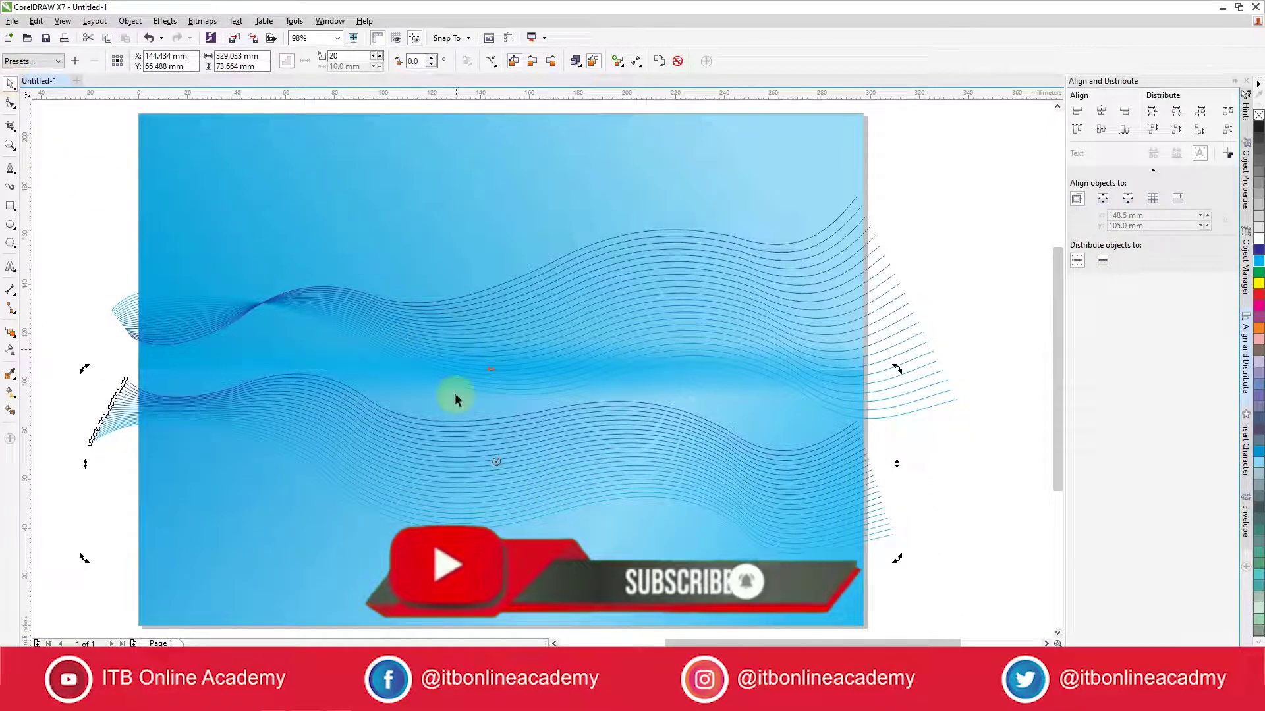
left_click(457, 452)
left_click_drag(457, 451, 452, 421)
Step: Rotate the copied blend counterclockwise and position it across the original, centred at about X 155.7 mm, Y 111.7 mm
left_click(551, 330)
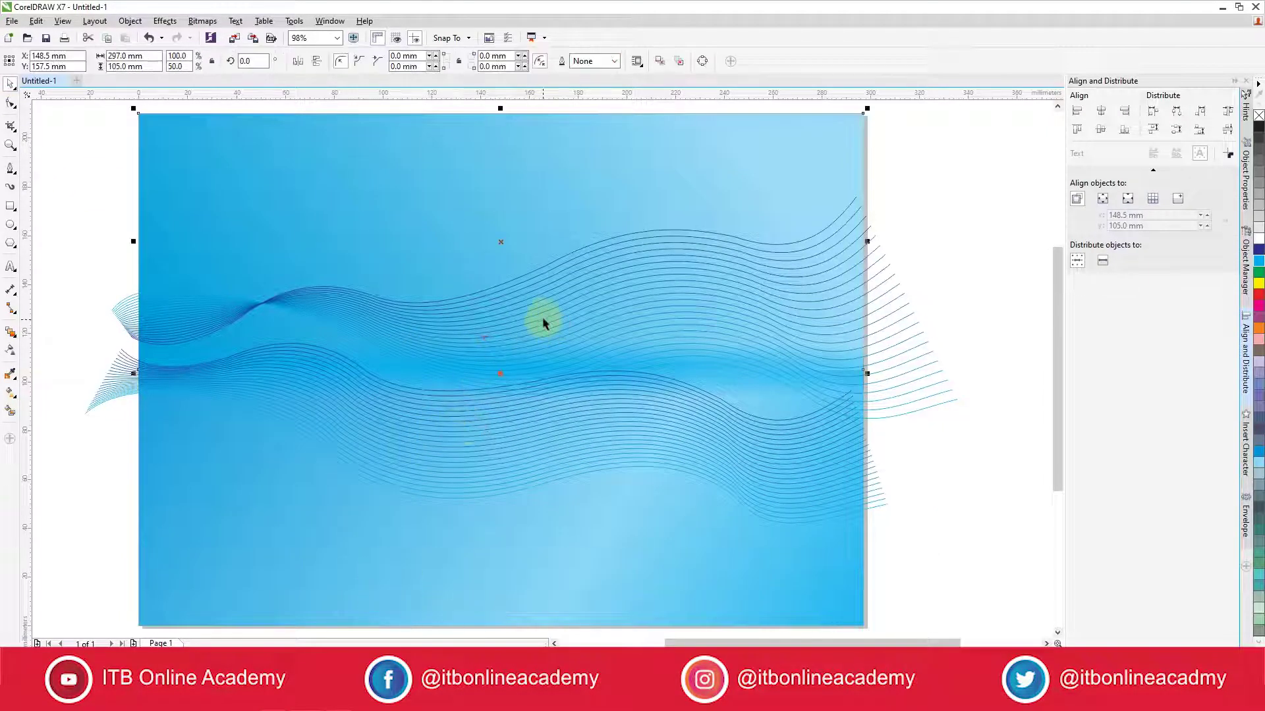
left_click(540, 311)
left_click_drag(538, 311, 517, 421)
left_click(559, 421)
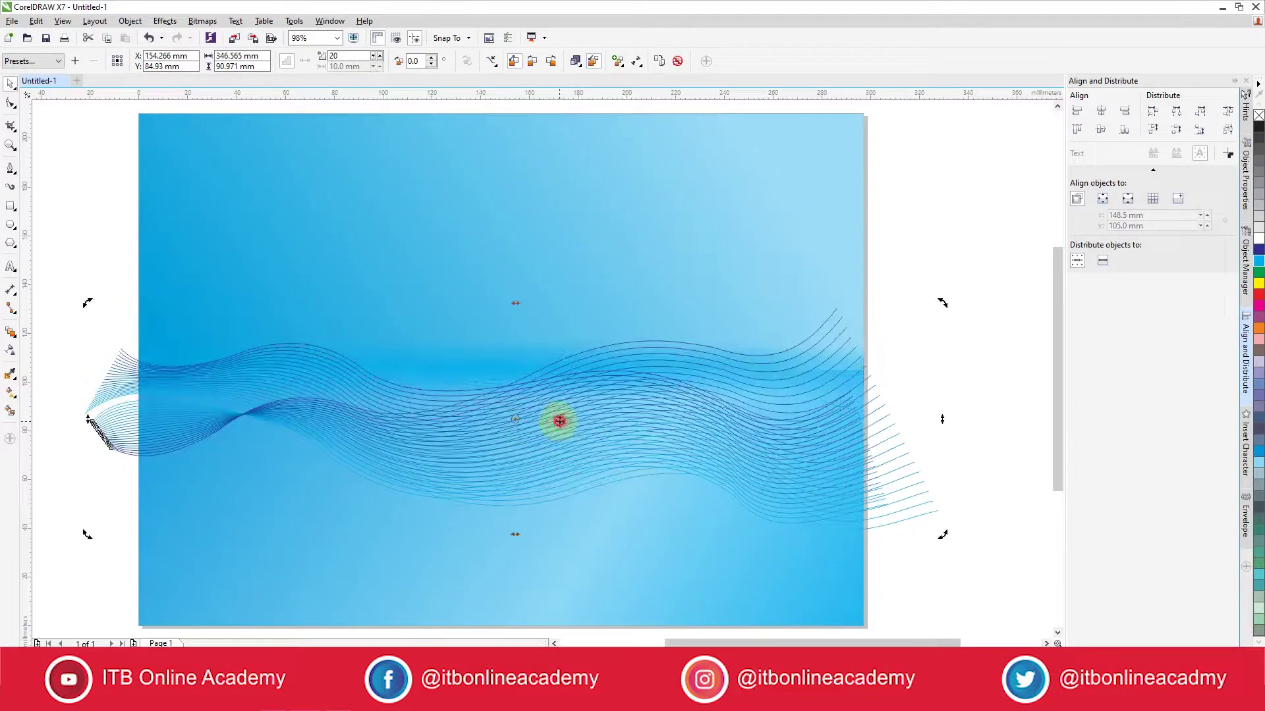
left_click_drag(942, 302, 927, 233)
left_click(527, 445)
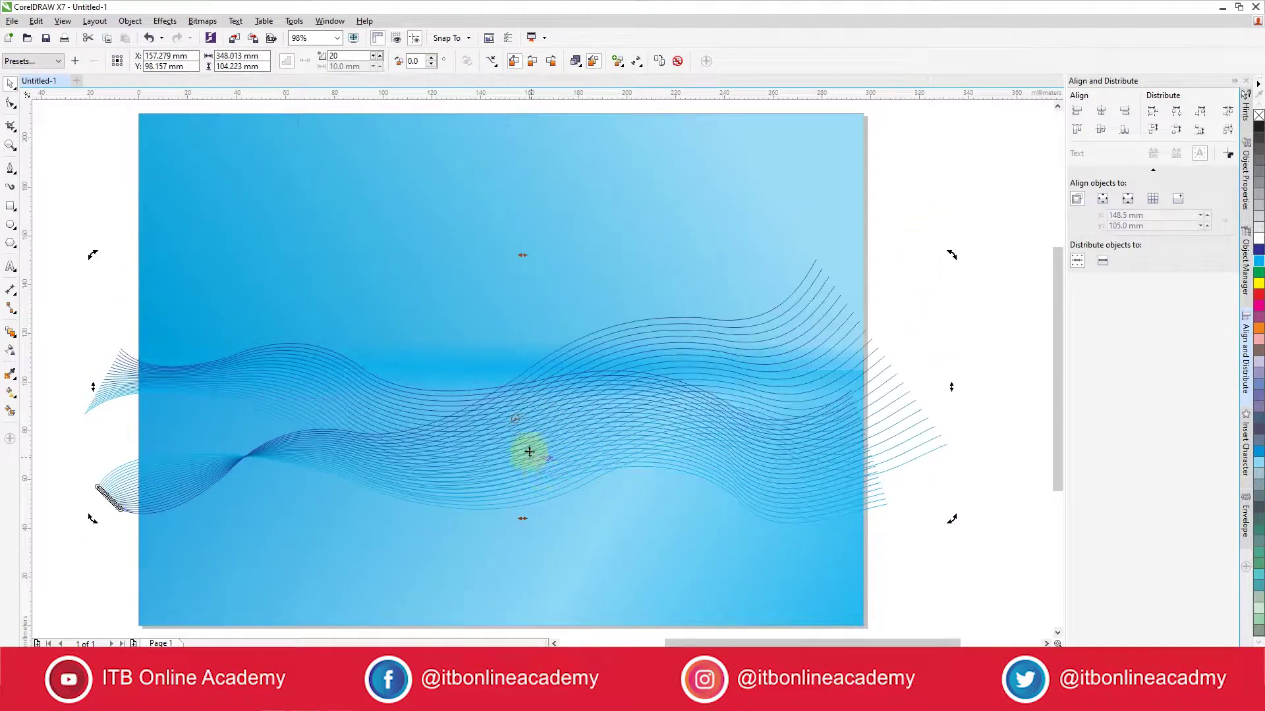
left_click(521, 394)
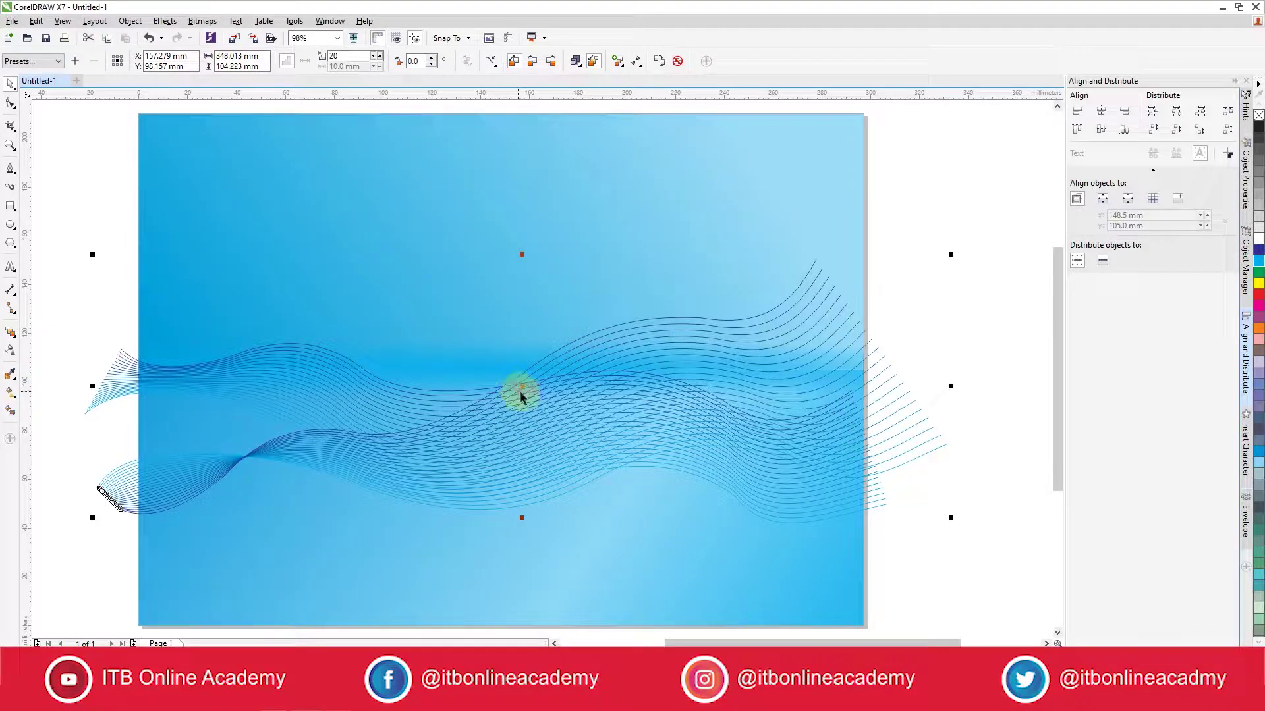
left_click_drag(525, 387, 520, 354)
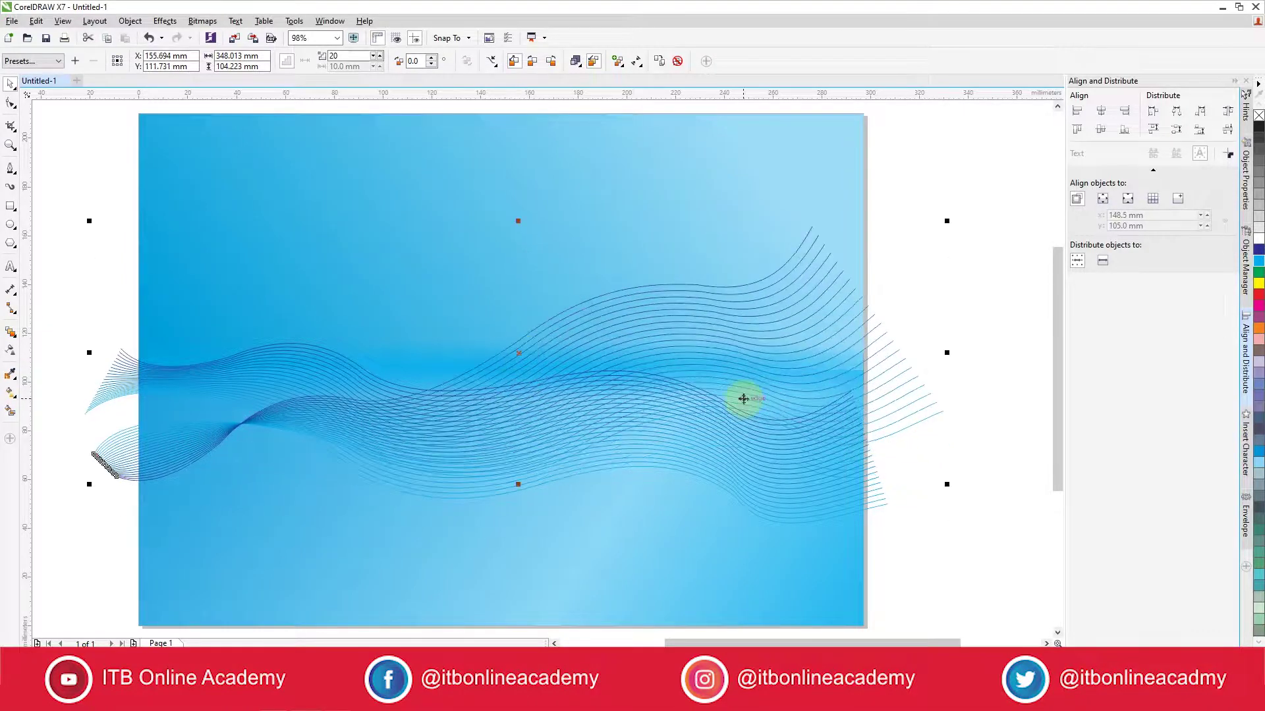
Step: Skew the lower control curve of the twisted blend upward at its right end, to about 53 mm high
left_click(935, 415)
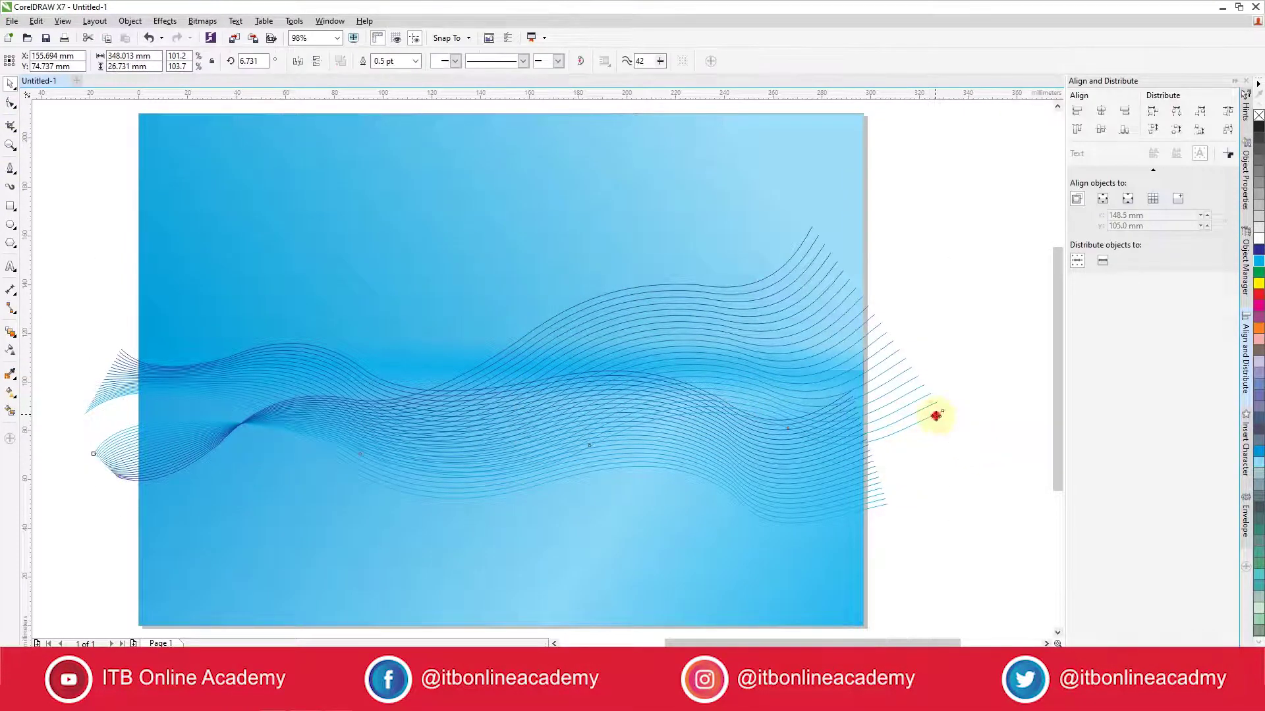
left_click_drag(948, 443, 931, 358)
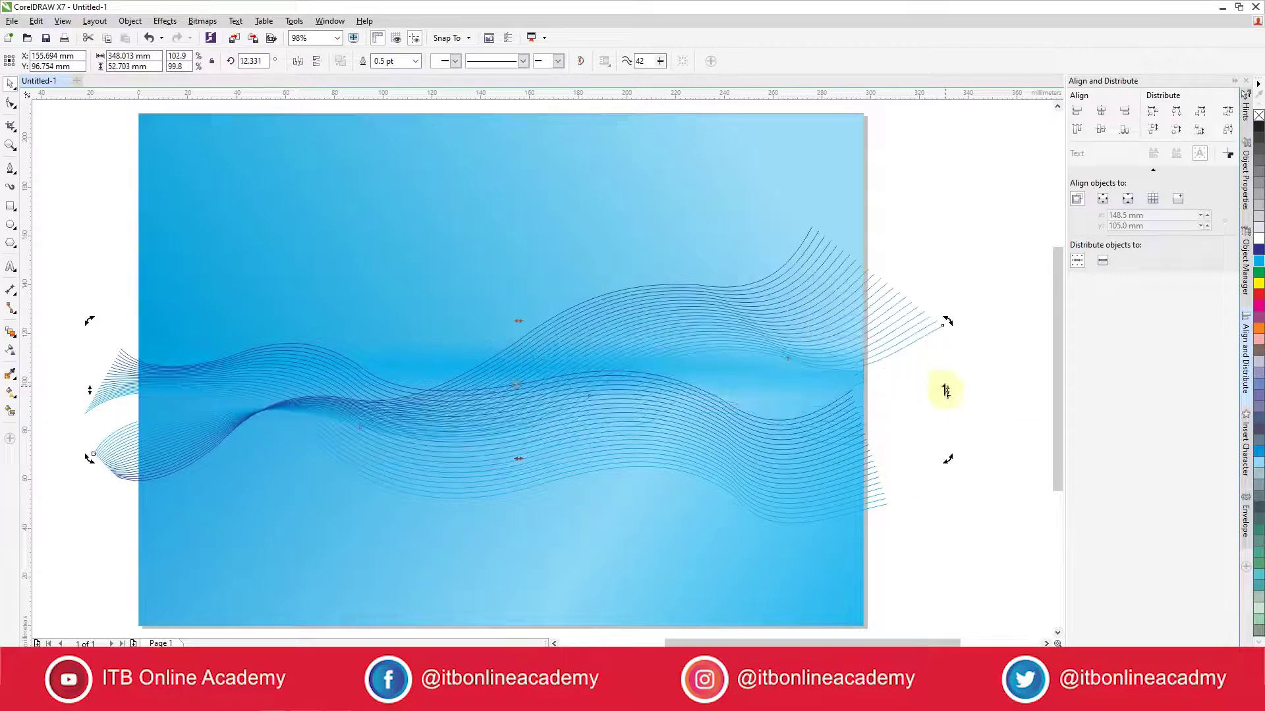
left_click(858, 351)
Step: Adjust the tilt of the whole twisted blend and move it to about X 151.4 mm, Y 108.3 mm
left_click(826, 328)
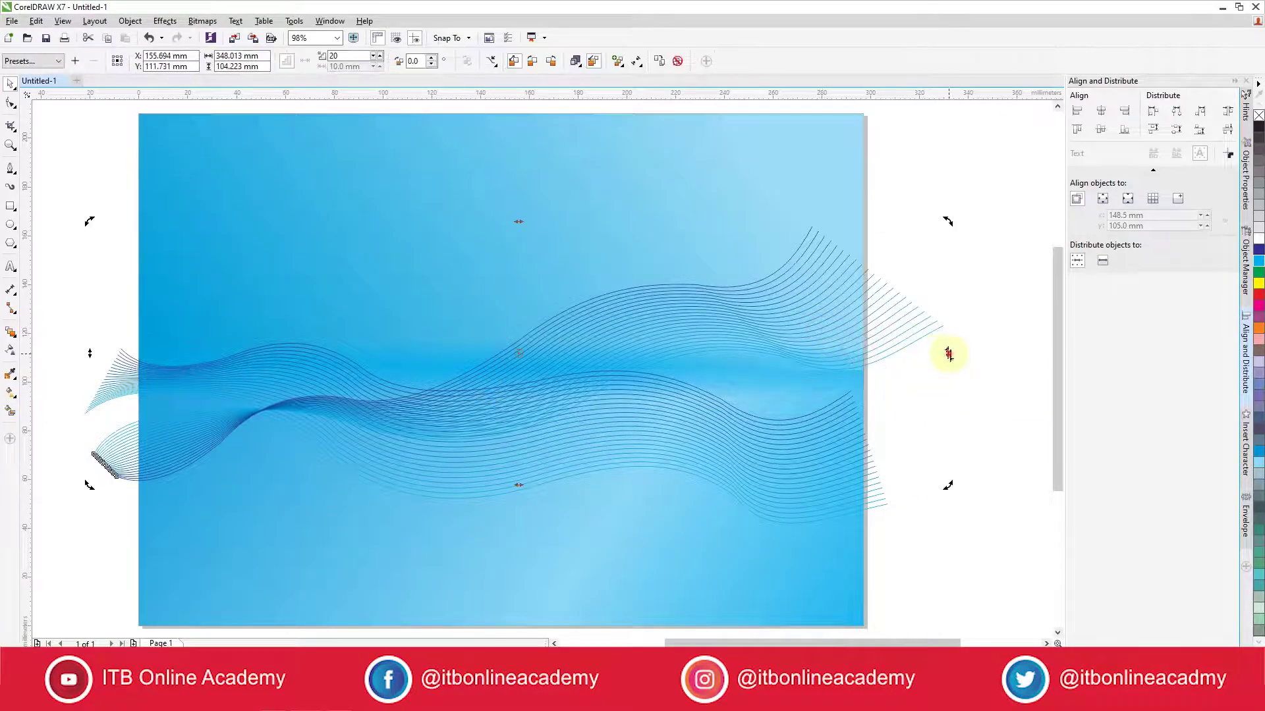
left_click_drag(948, 355, 948, 393)
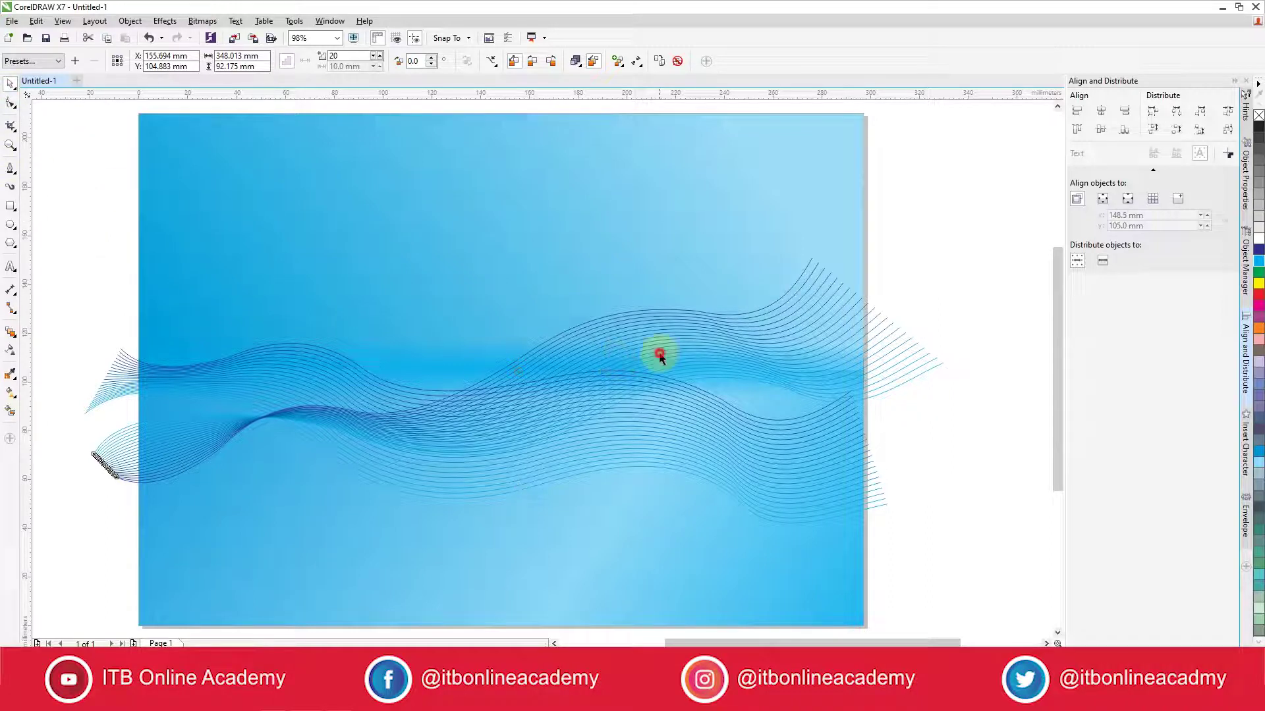
left_click_drag(946, 254, 936, 225)
left_click(466, 361)
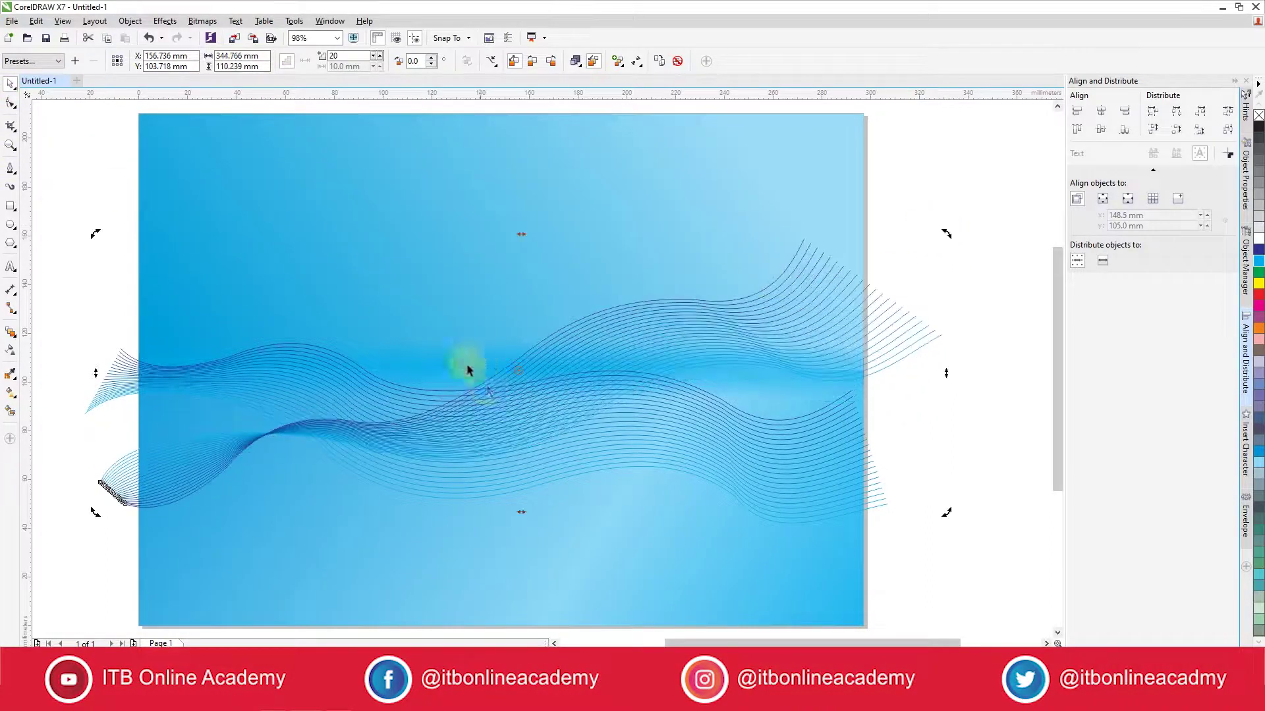
left_click_drag(533, 393, 520, 381)
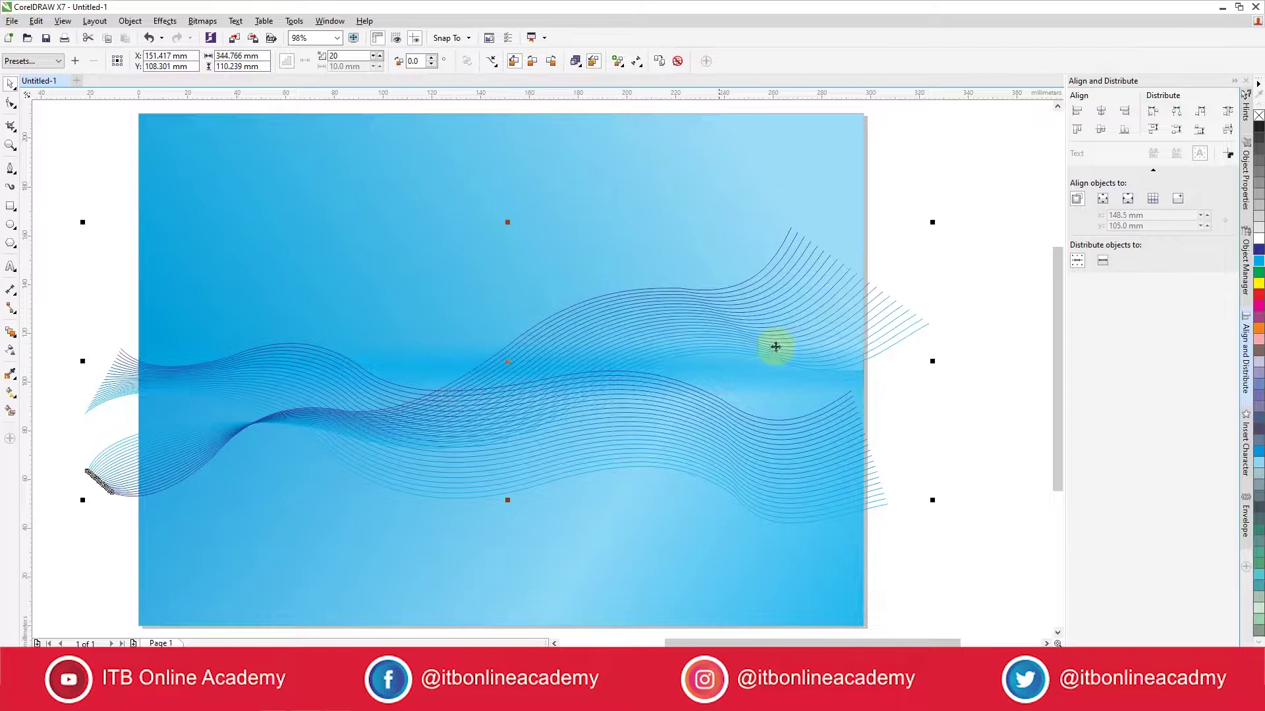
left_click(841, 442)
left_click_drag(865, 497, 915, 491)
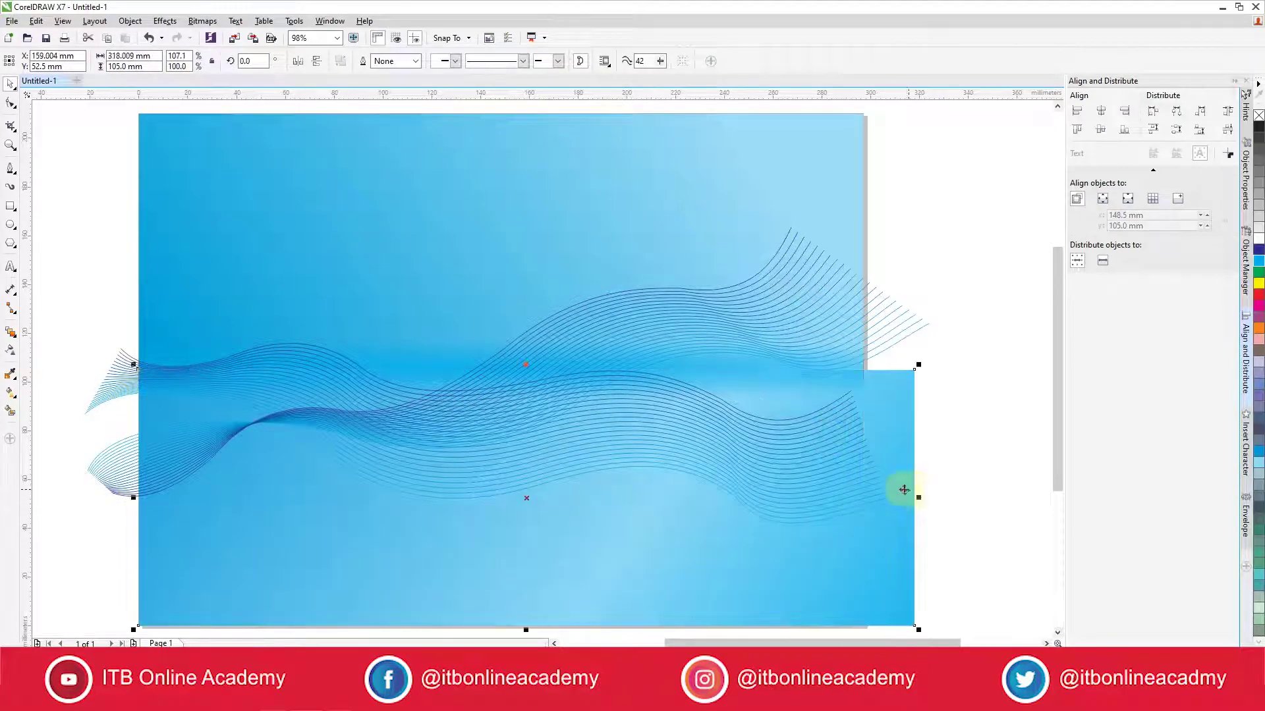
key("ctrl+z")
Step: Stretch the original lower blend to about 349 mm wide and shift it slightly to the right
left_click(797, 472)
left_click_drag(890, 432, 941, 430)
left_click_drag(579, 449, 598, 446)
key("ctrl+z")
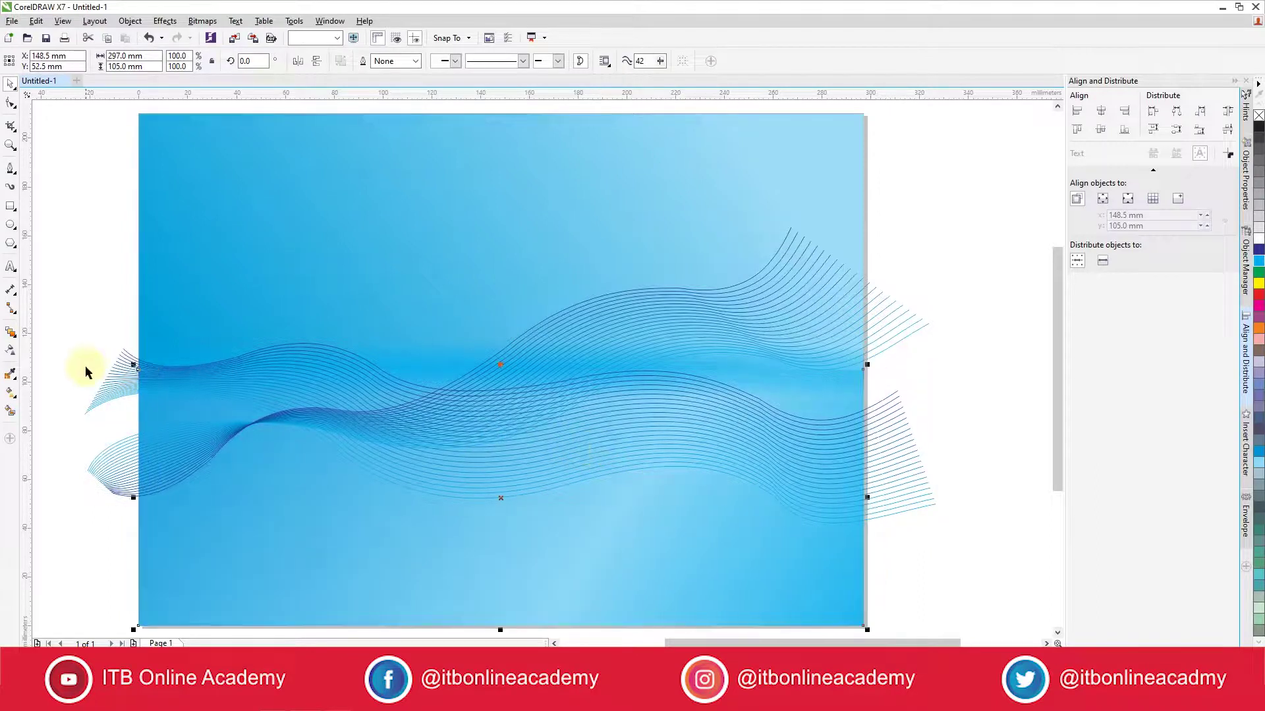
left_click(85, 365)
left_click(124, 385)
left_click_drag(125, 385, 137, 387)
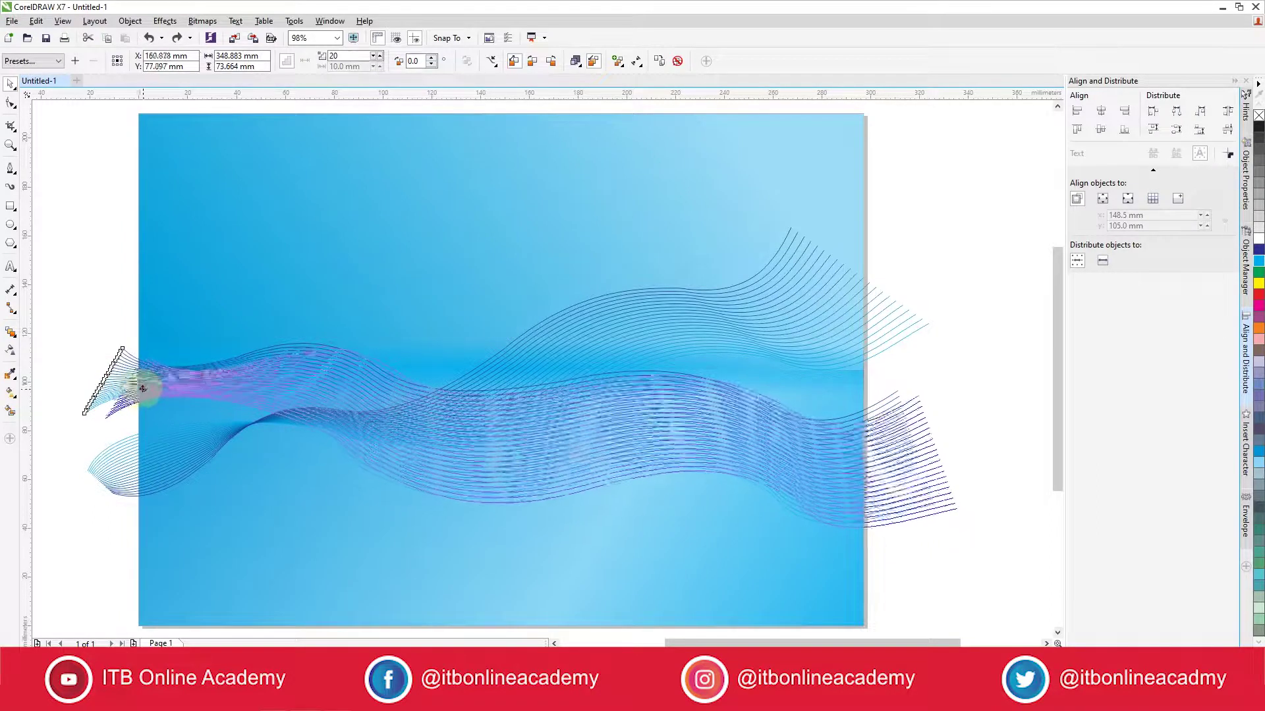
Step: Stretch the twisted blend rightward to about 384 mm wide and rotate it slightly counterclockwise
left_click(923, 345)
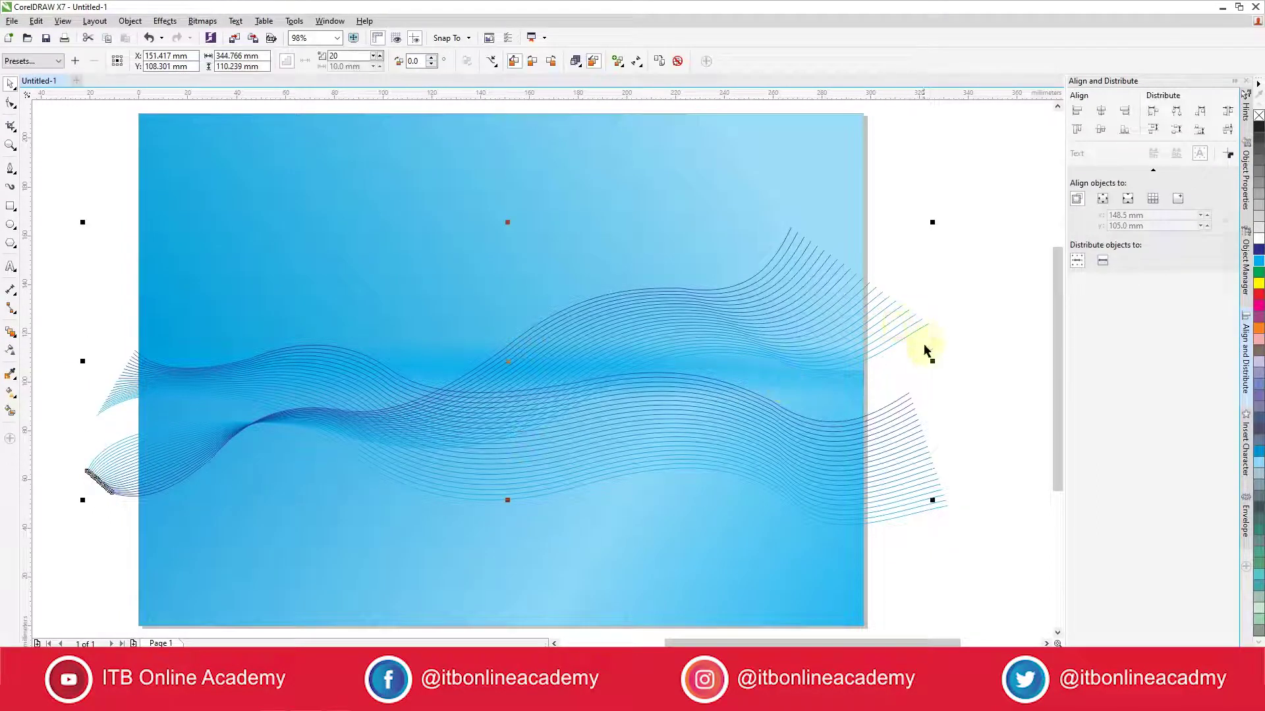
left_click_drag(930, 361, 1026, 422)
left_click(222, 441)
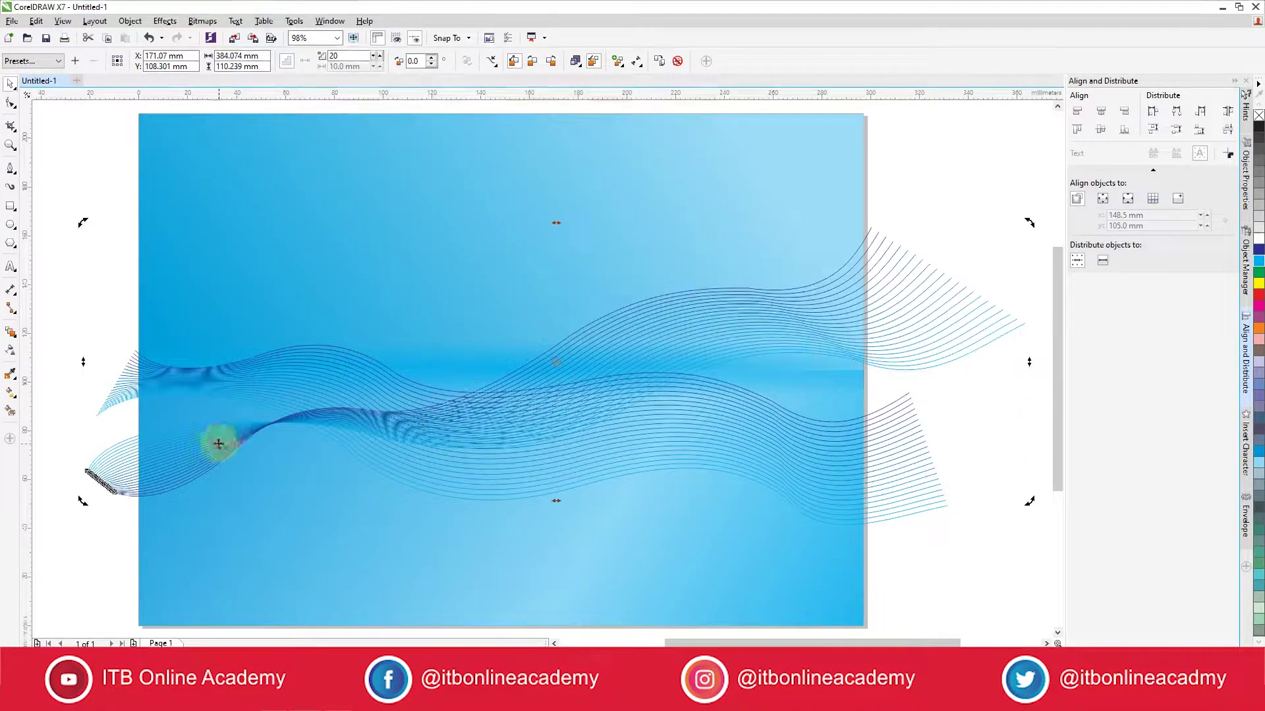
left_click_drag(220, 444, 203, 452)
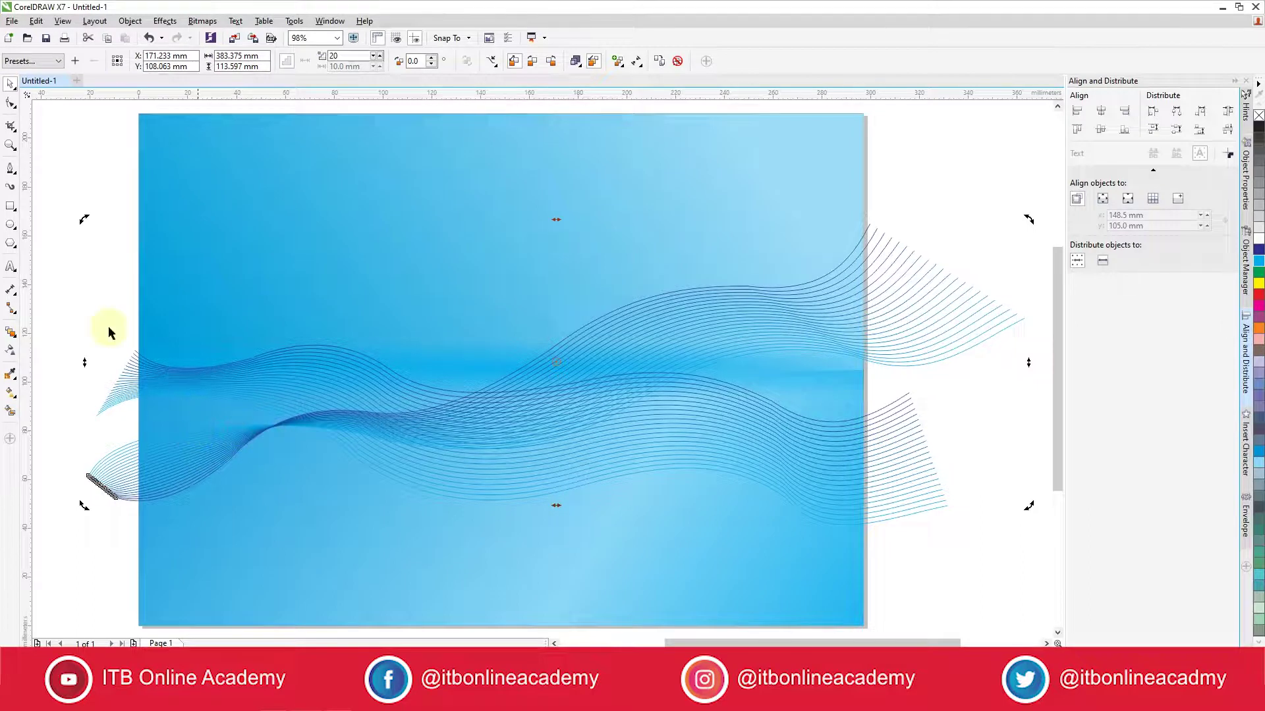
Step: Group the two wave blends and add a page-size rectangle of 297 × 210 mm
left_click(760, 451)
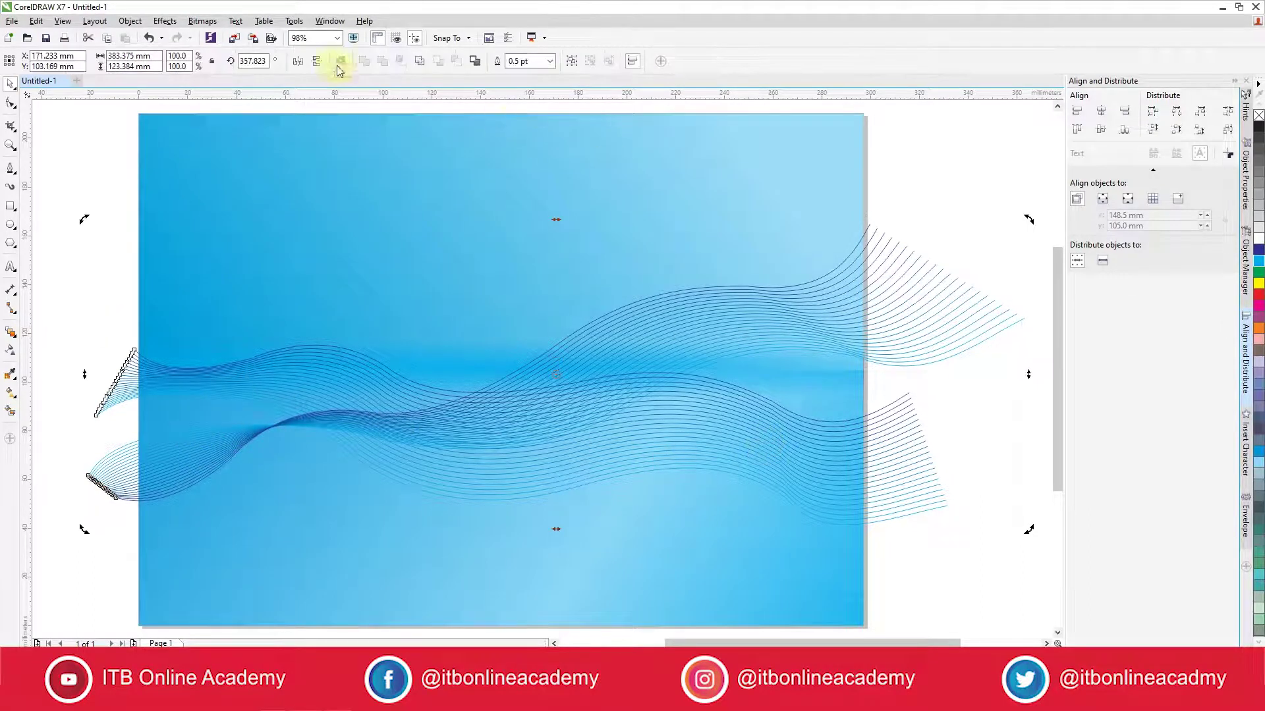
left_click(572, 61)
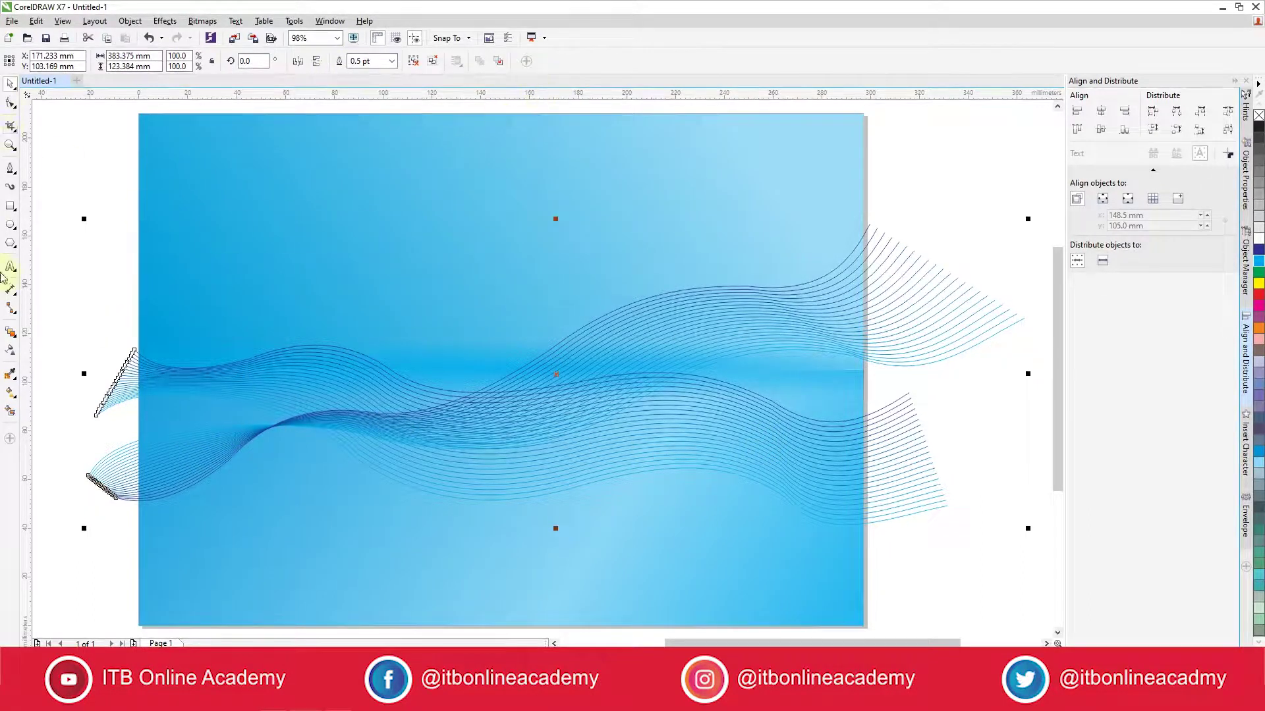
double_click(11, 208)
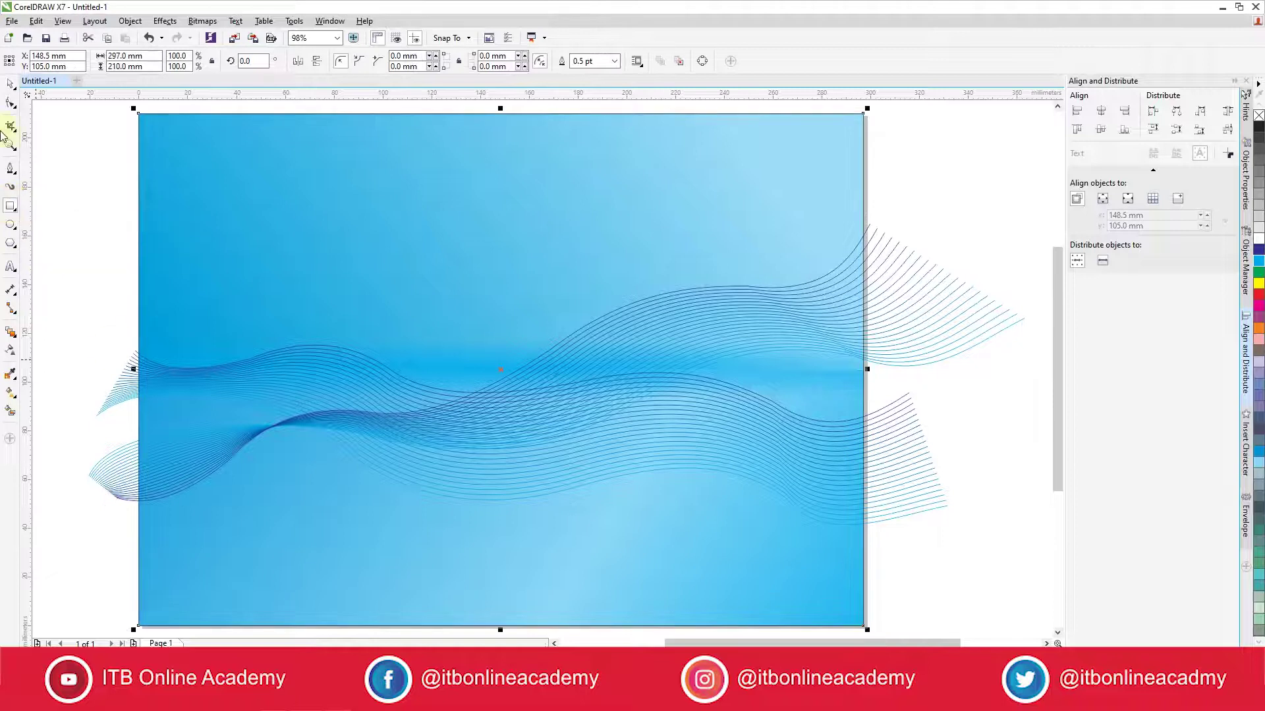
Step: PowerClip the grouped waves inside the page-size rectangle and select the resulting frame
right_click(100, 458)
left_click(112, 135)
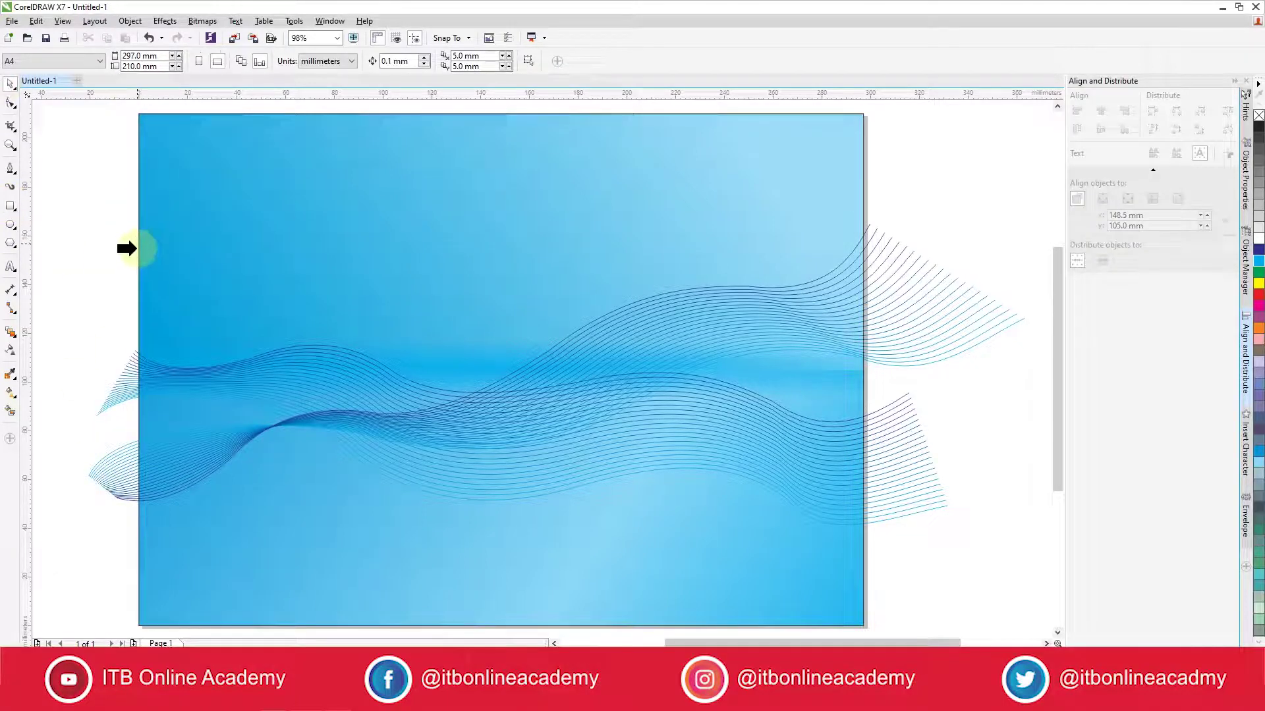
left_click(139, 255)
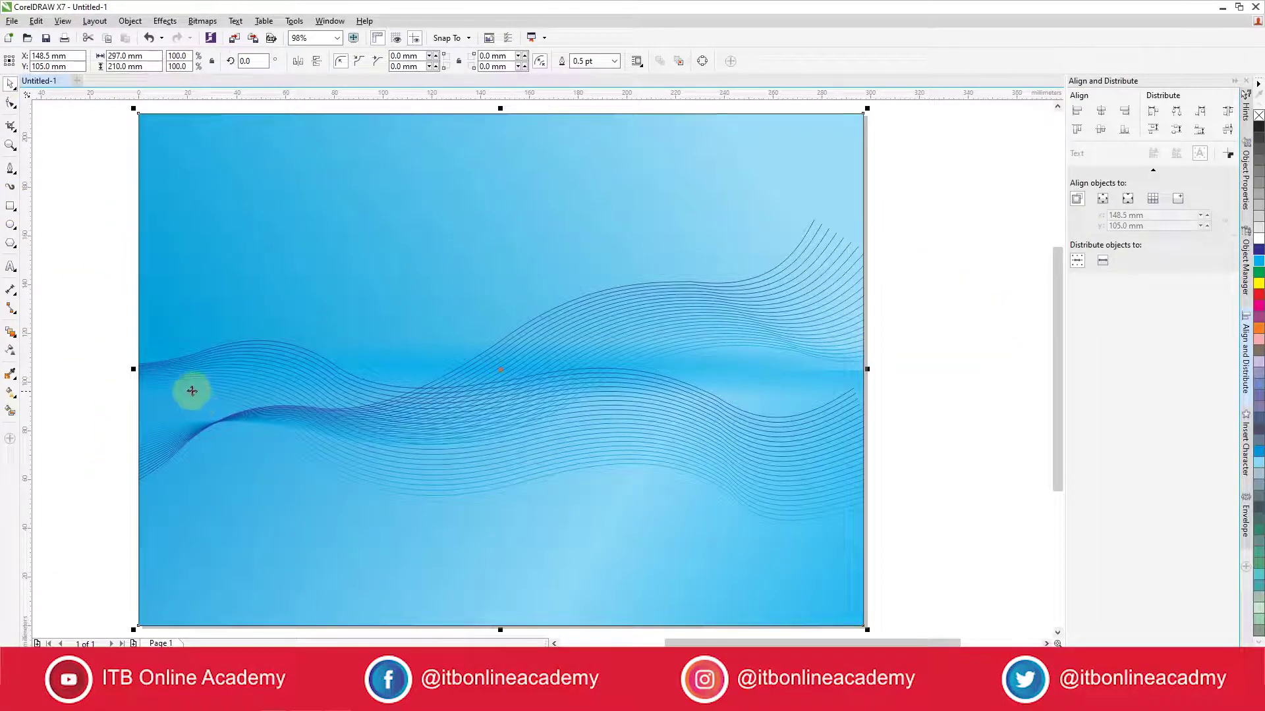
Step: Open the PowerClip contents for editing and select the grouped waves
scroll(401, 415, "down", 3)
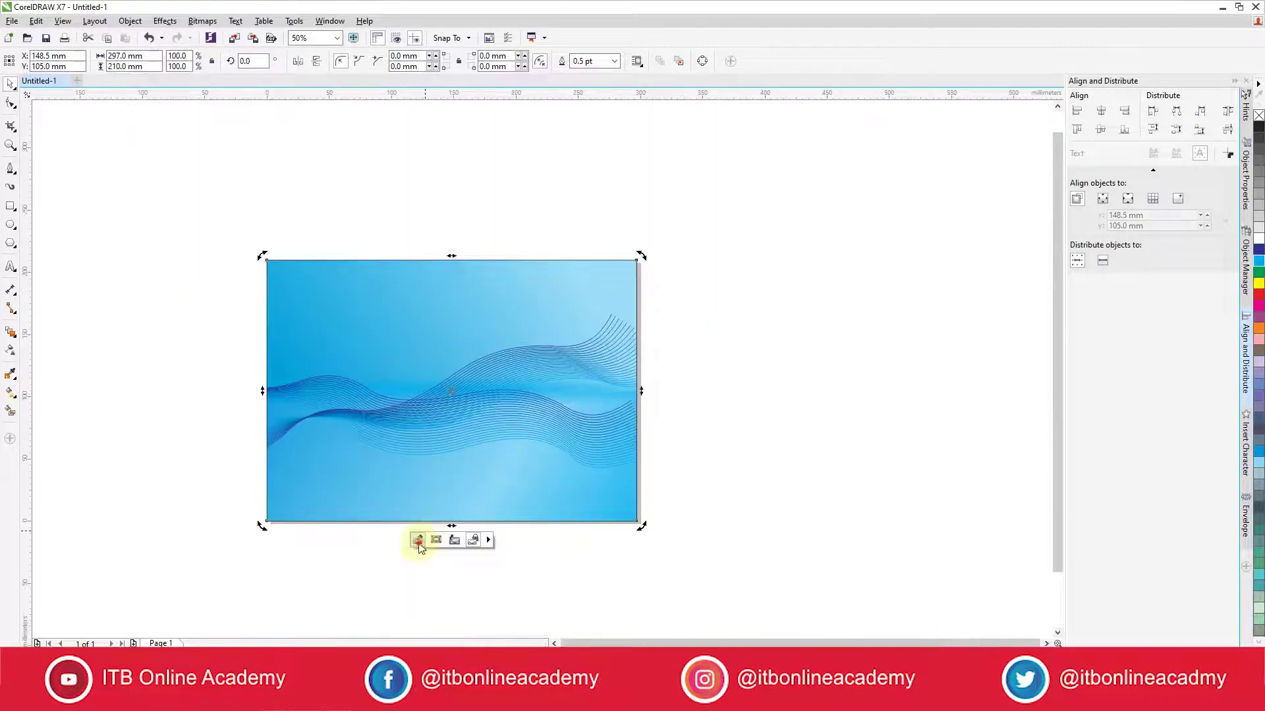
left_click(417, 536)
left_click(534, 366)
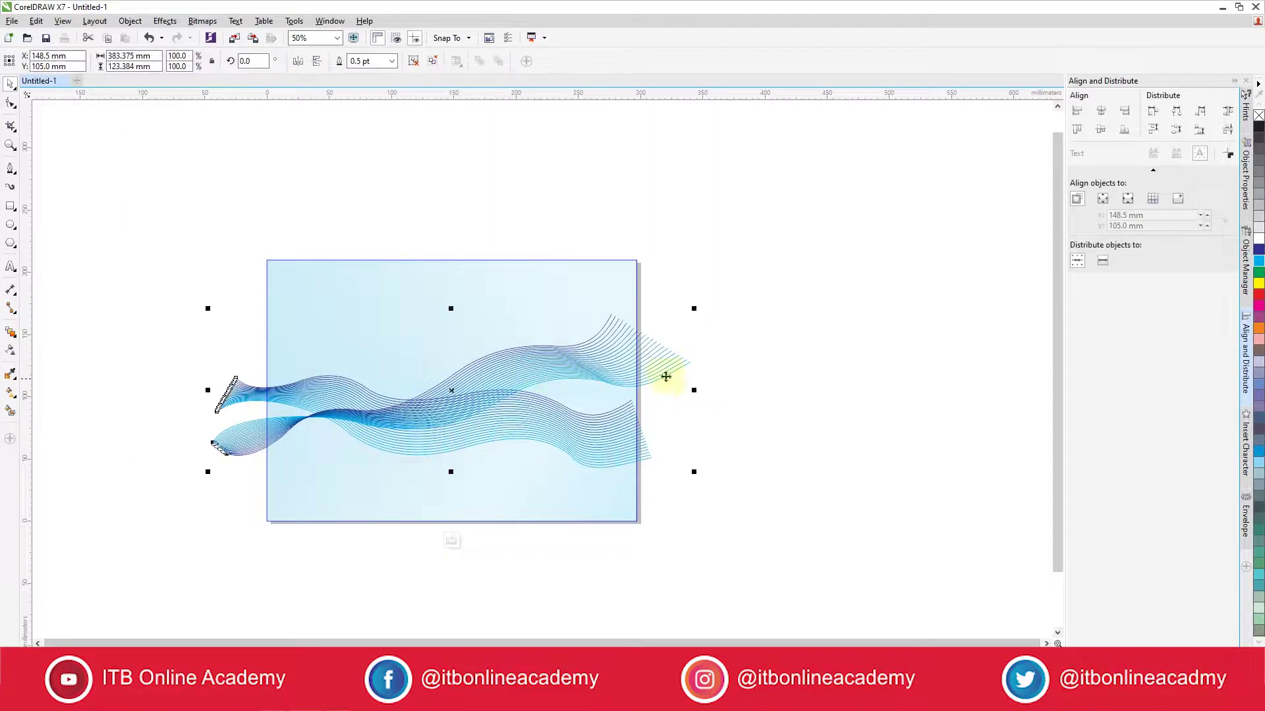
Step: Ungroup the waves and skew the twisted blend downward at its right end, to about 102 mm high
left_click_drag(697, 394, 692, 420)
key("ctrl+z")
left_click(417, 63)
left_click_drag(694, 386, 694, 405)
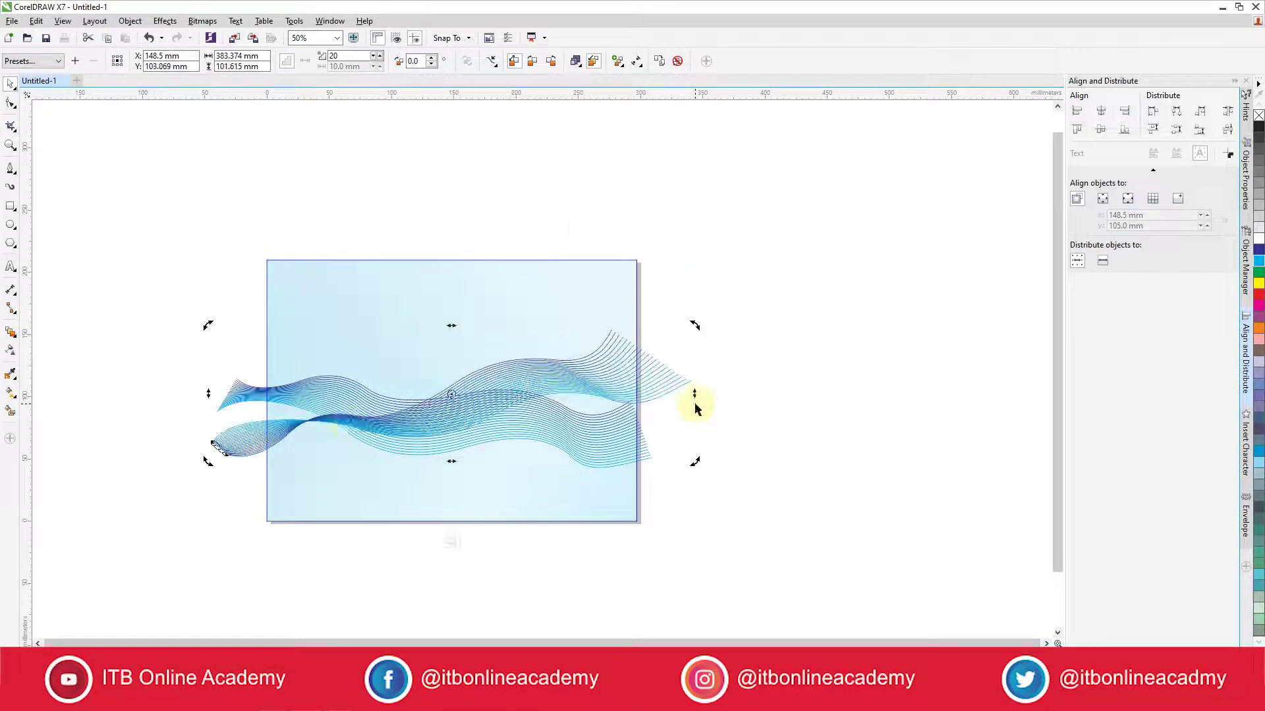
Step: Stretch the original lower blend at both ends to about 386 mm wide
left_click(288, 398)
left_click(622, 435)
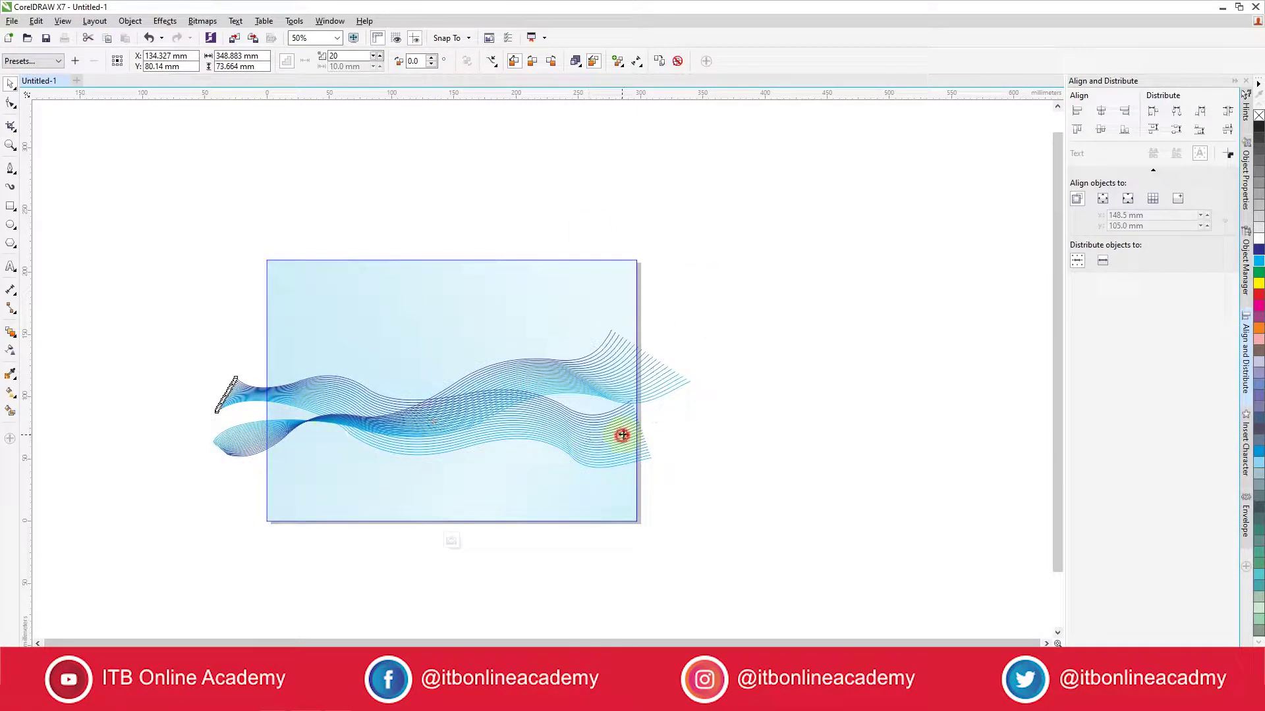
left_click_drag(438, 371, 403, 362)
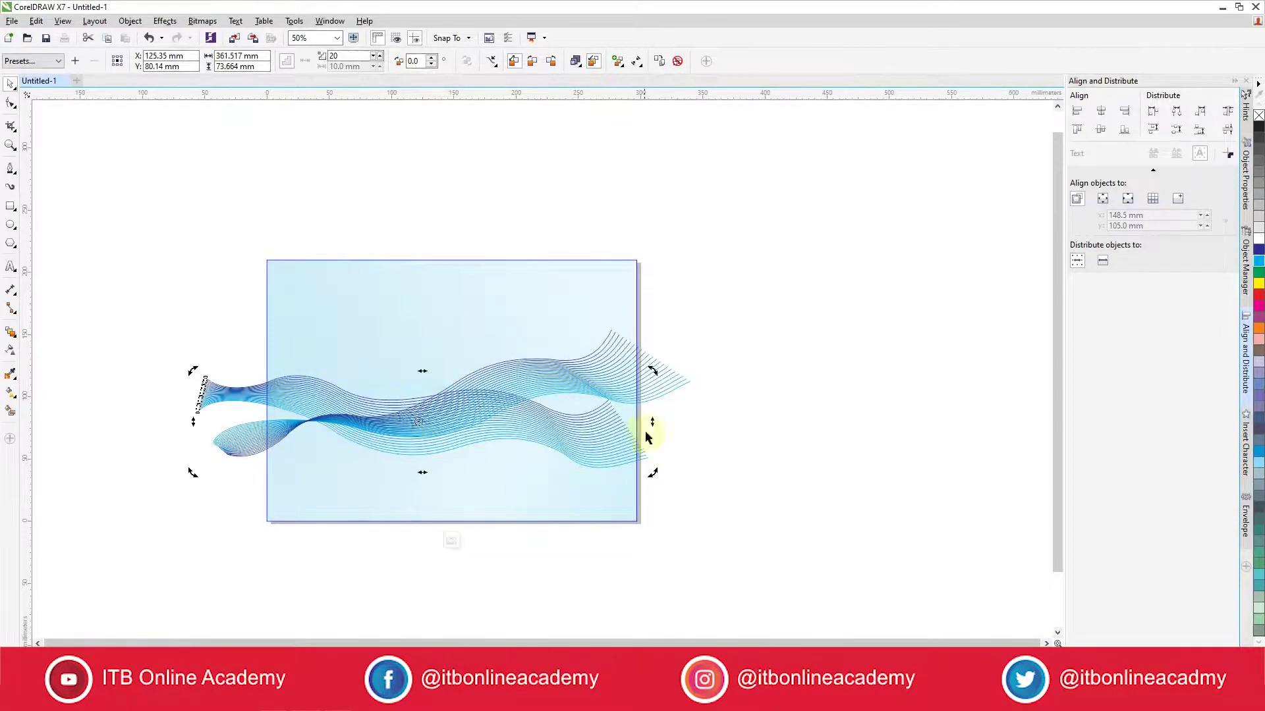
left_click_drag(652, 423, 683, 422)
Step: Rotate the twisted blend slightly clockwise, then shift both blends together to about X 172.7 mm, Y 102 mm
left_click(277, 436)
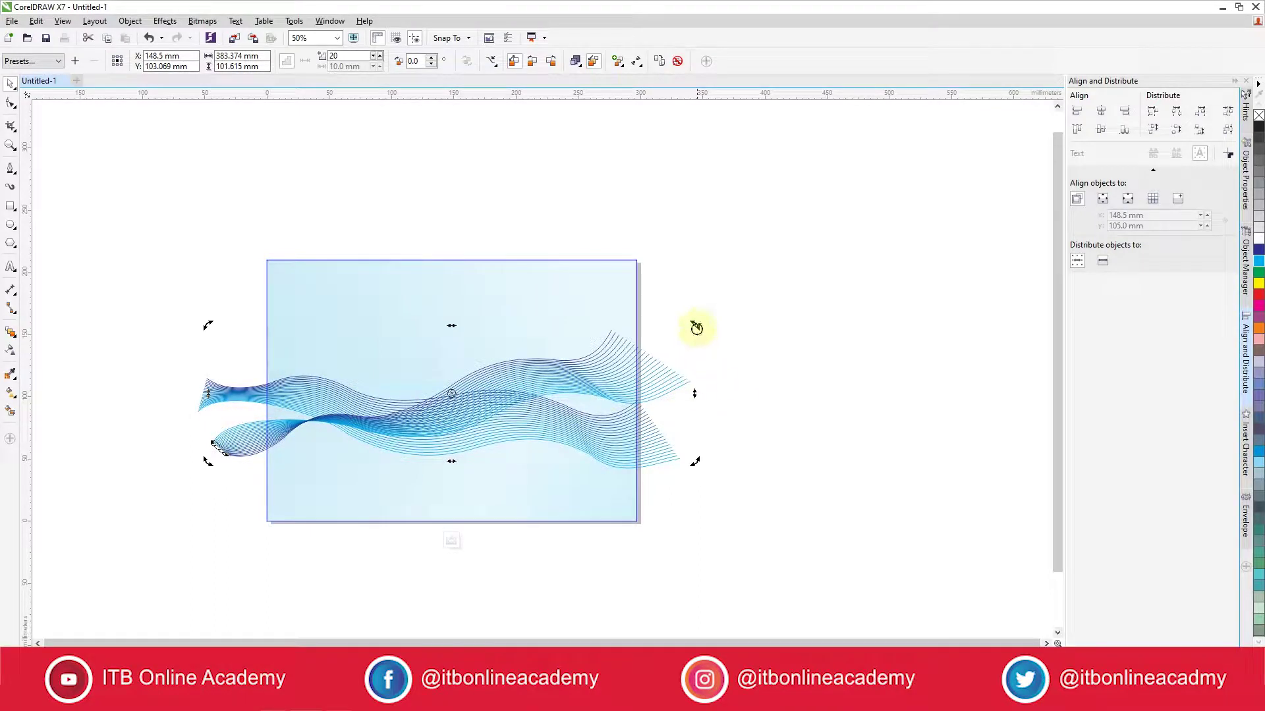
left_click_drag(696, 328, 702, 332)
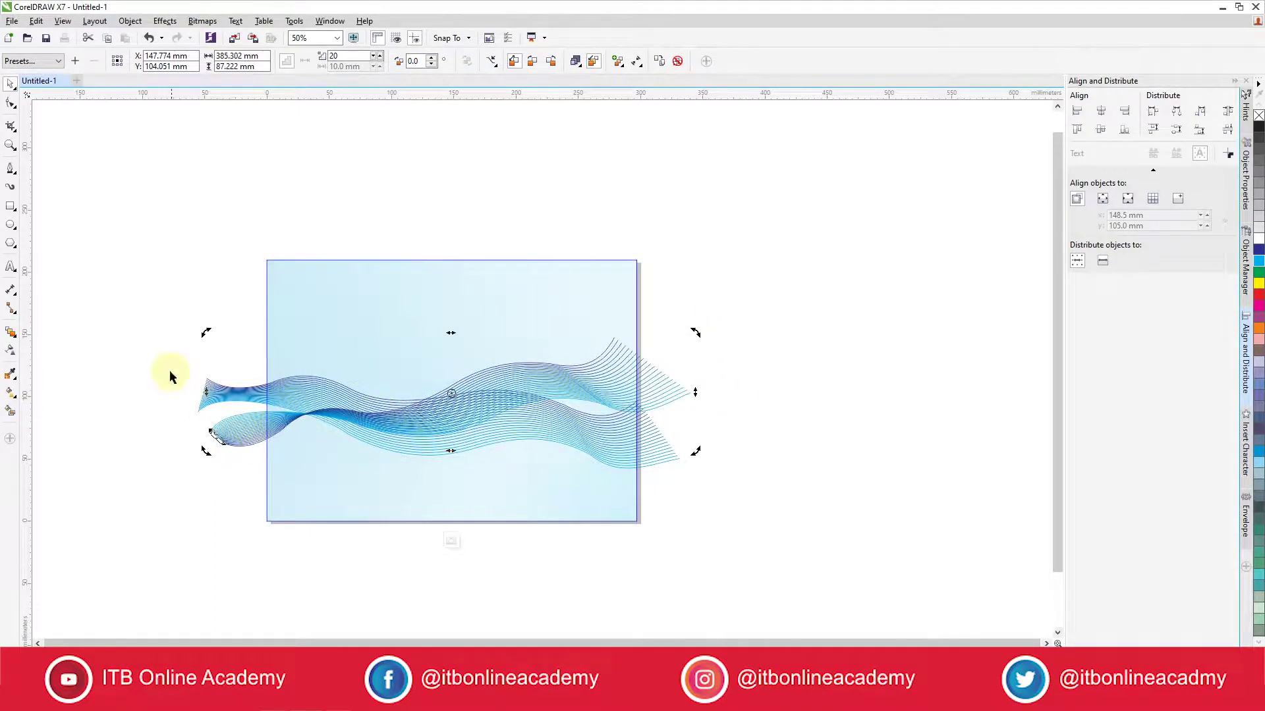
mouse_move(444, 429)
left_mouse_down()
mouse_move(452, 409)
mouse_move(475, 412)
mouse_move(460, 424)
left_mouse_up()
left_click(197, 417)
left_click_drag(175, 359, 814, 504)
left_click_drag(141, 310, 748, 457)
left_click_drag(485, 429, 545, 440)
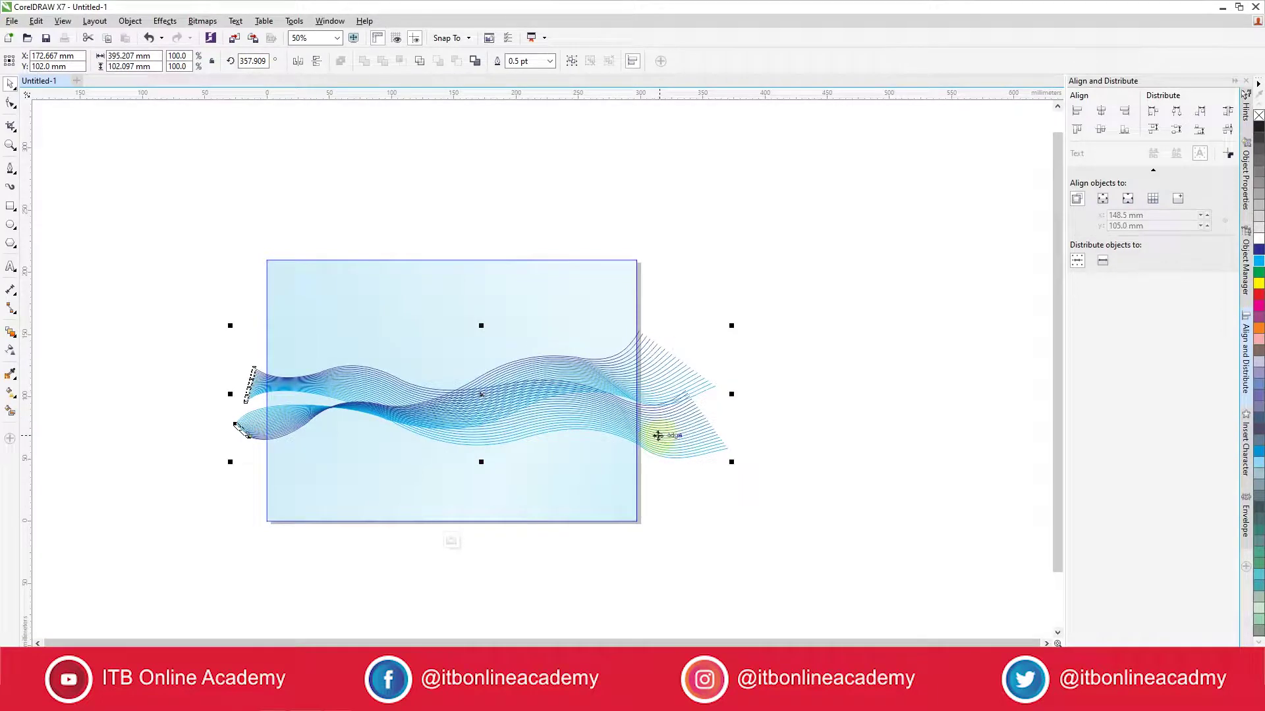
Step: Rotate the bottom control curve of the original blend slightly counterclockwise, to about 359.3°
scroll(660, 384, "up", 1)
scroll(660, 383, "down", 1)
left_click(691, 457)
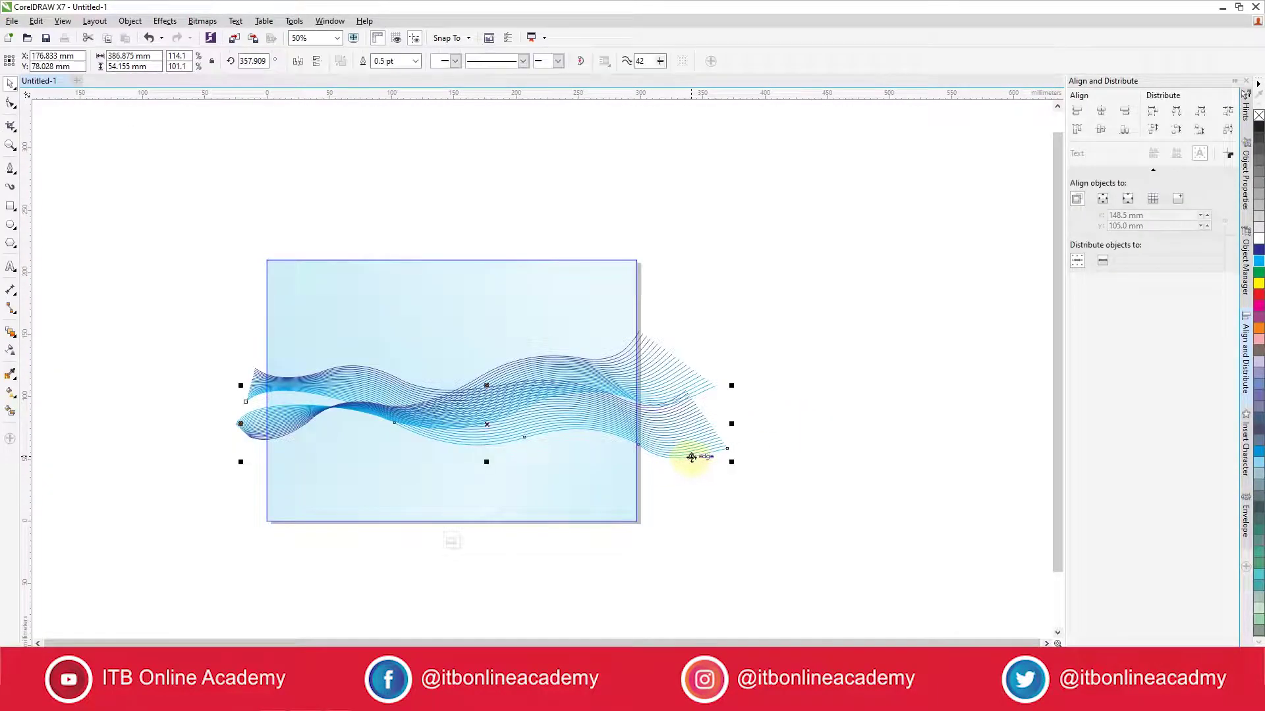
mouse_move(732, 386)
left_mouse_down()
mouse_move(733, 373)
mouse_move(723, 398)
left_mouse_up()
Step: Reshape the upper control curve of the twisted blend by extending its right end outward and lowering the neighbouring crest node
left_click(709, 390)
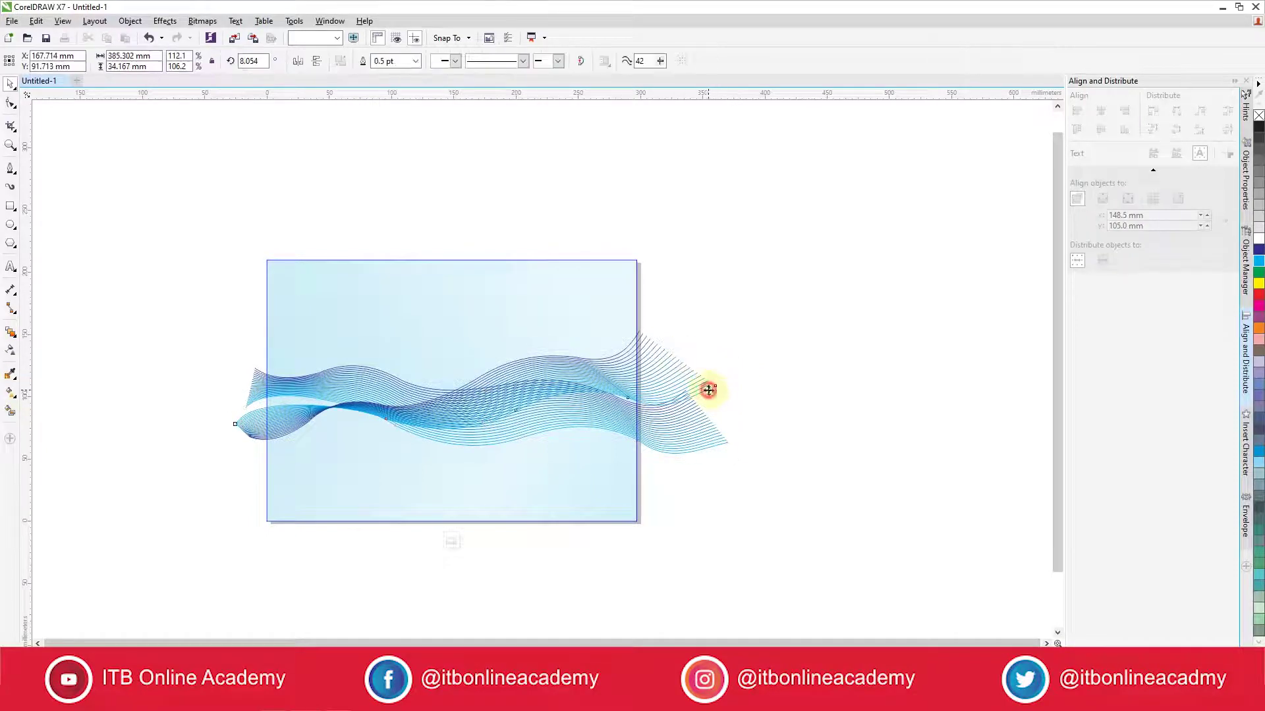
scroll(633, 349, "up", 1)
left_click(627, 341)
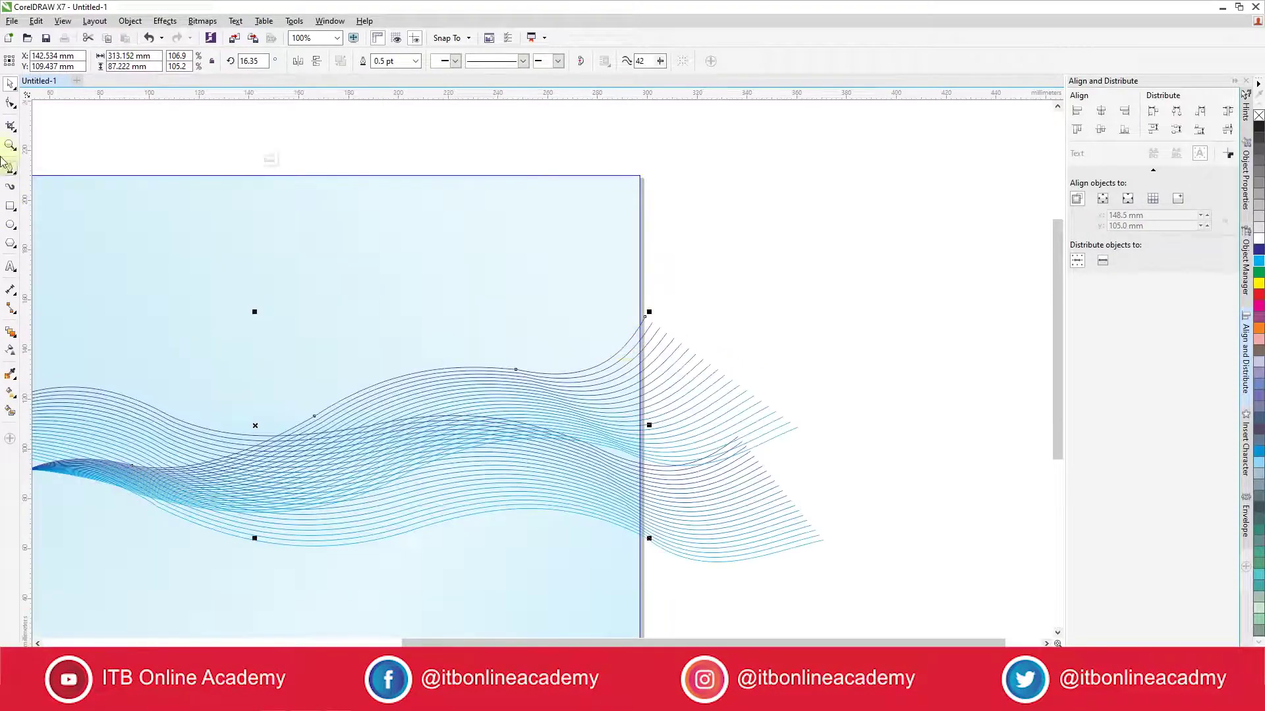
left_click(10, 103)
left_click_drag(675, 374, 713, 352)
left_click_drag(515, 370, 521, 390)
Step: Raise the right-end nodes of the original blend's bottom control curve, making the curve about 40 mm high
scroll(521, 391, "down", 1)
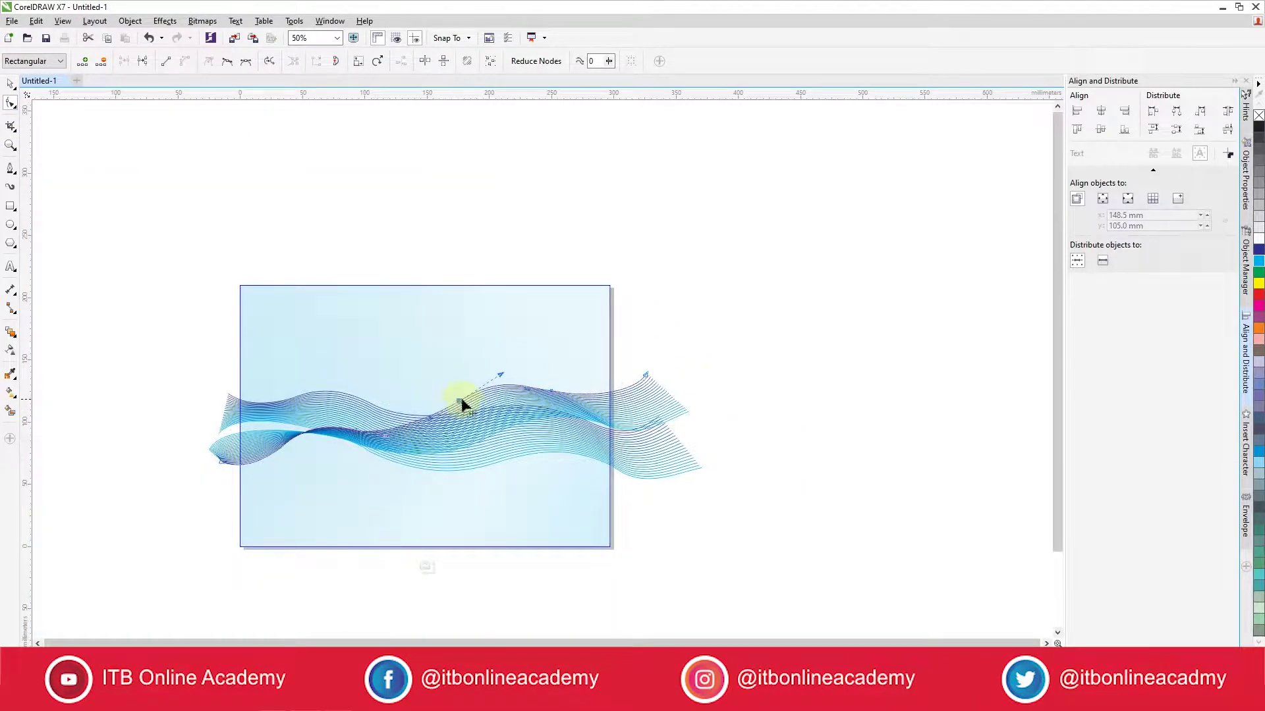
left_click(697, 470)
left_click(698, 468)
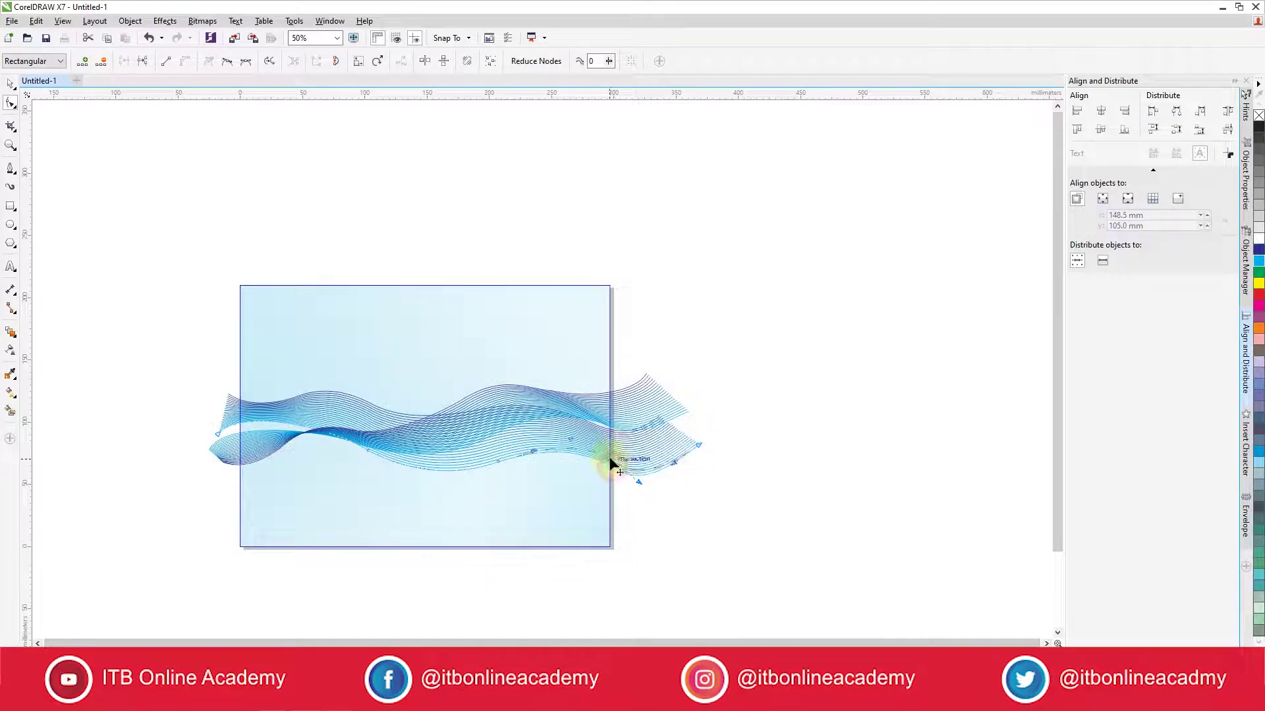
left_click(10, 83)
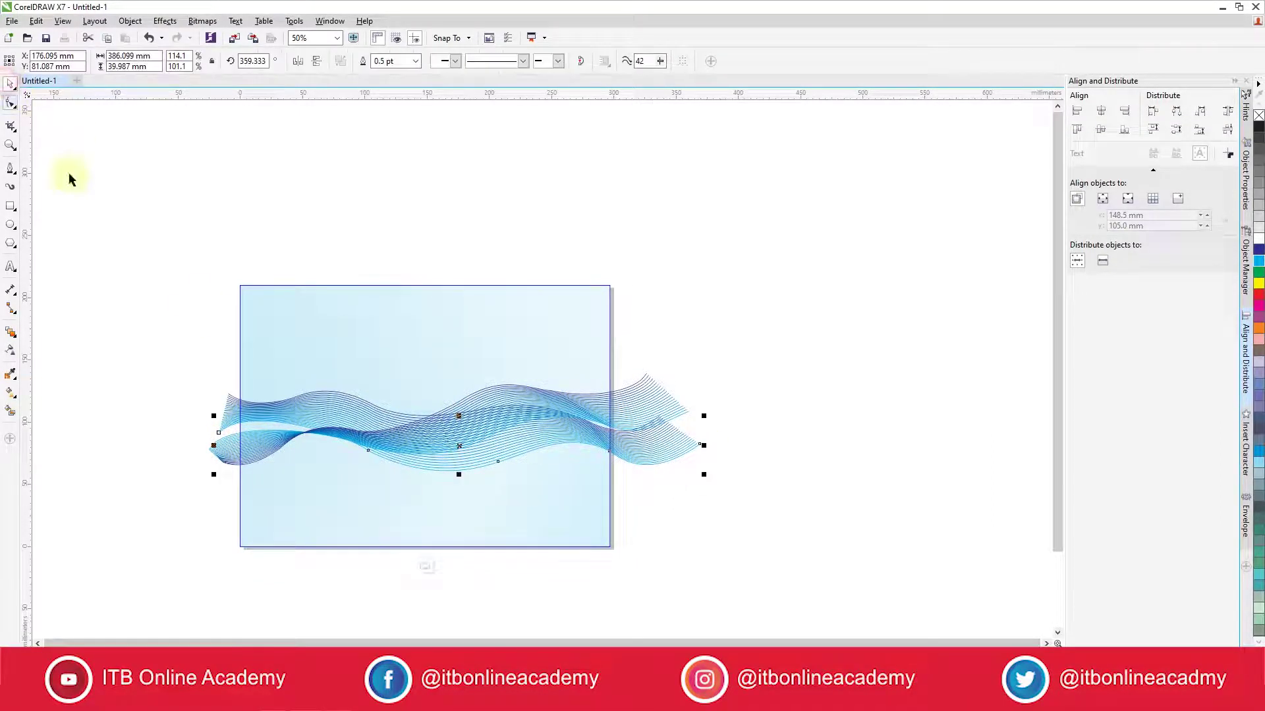
Step: Stretch the original blend rightward to about 403 mm wide and tilt its right end slightly downward
left_click(681, 425)
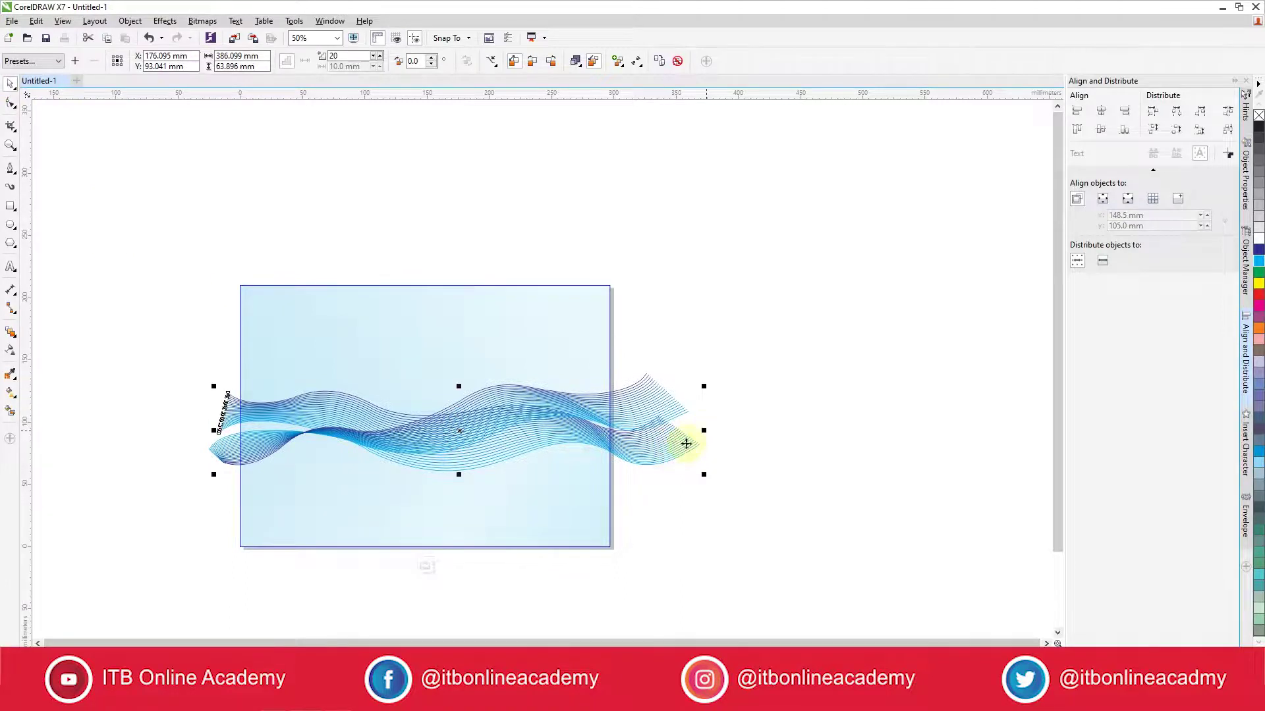
mouse_move(706, 431)
left_mouse_down()
mouse_move(705, 442)
mouse_move(719, 435)
left_mouse_up()
left_click(697, 444)
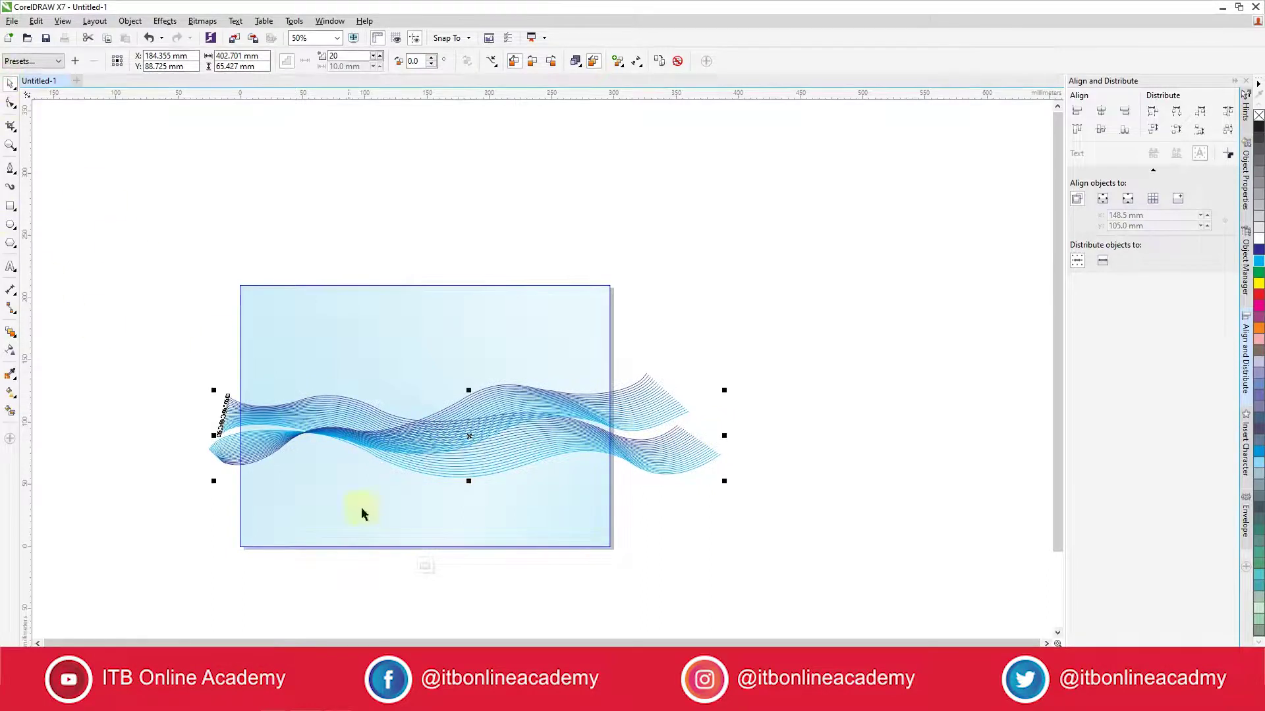
Step: Finish editing the PowerClip contents and deselect the clipped artwork
left_click(426, 565)
key("F4")
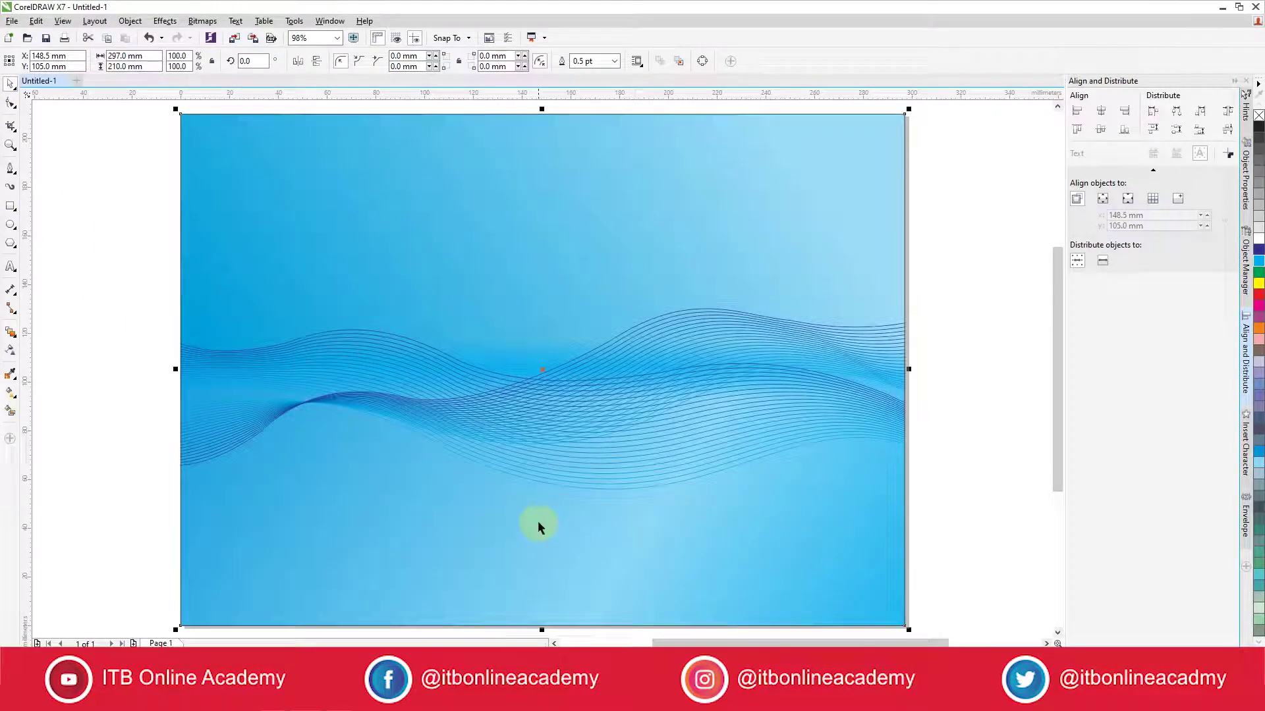
left_click(123, 334)
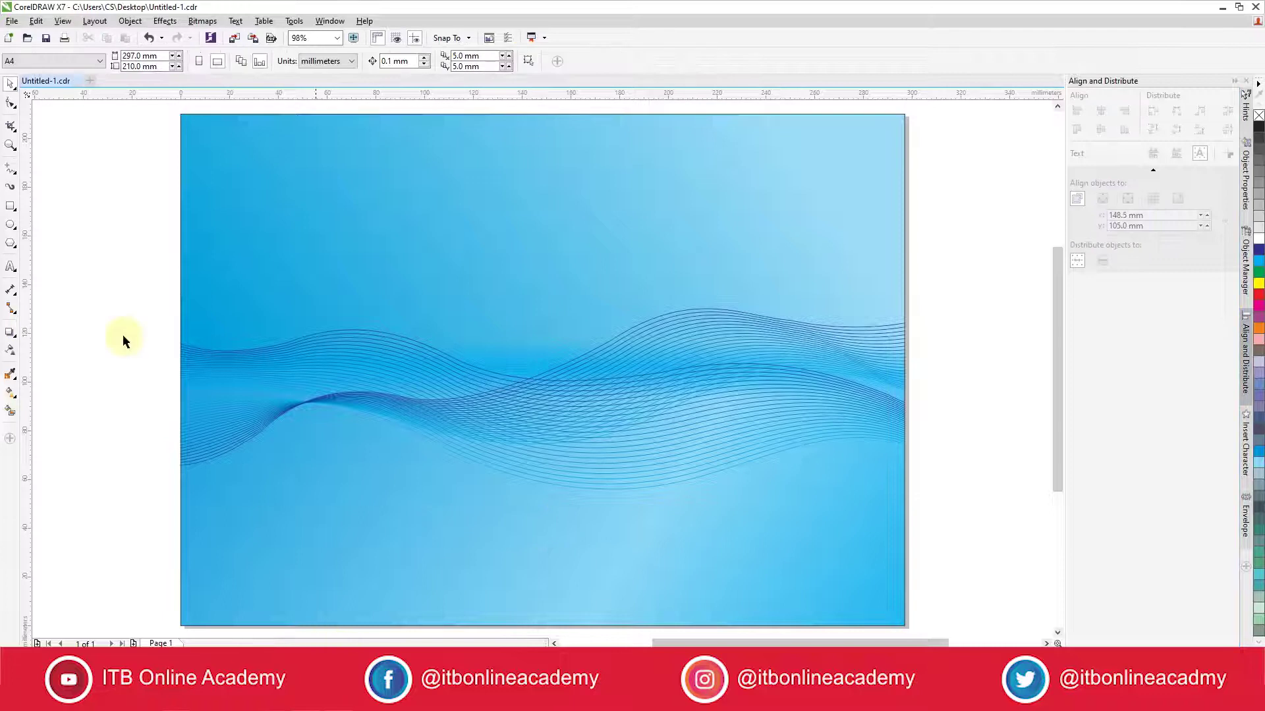
Step: Draw a circle about 42 mm in diameter in the page's upper left area and fill it with cyan
left_click(11, 225)
left_click_drag(252, 216, 351, 305)
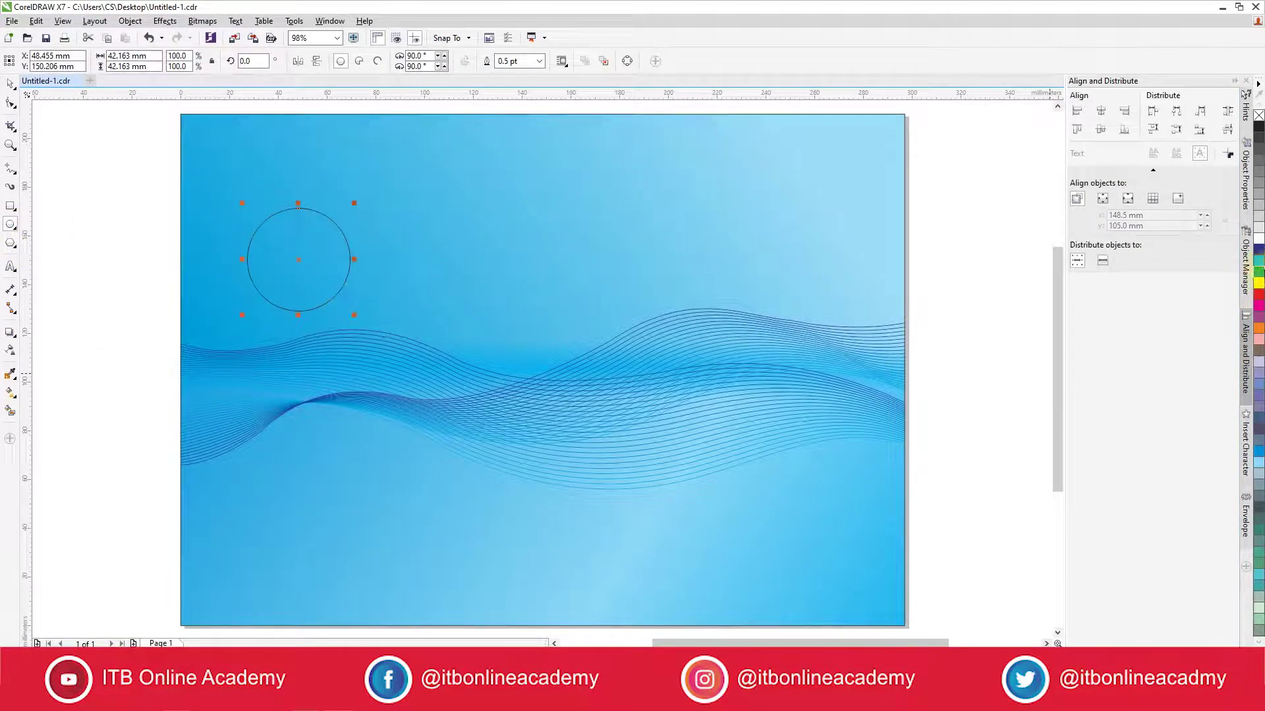
left_click(1261, 262)
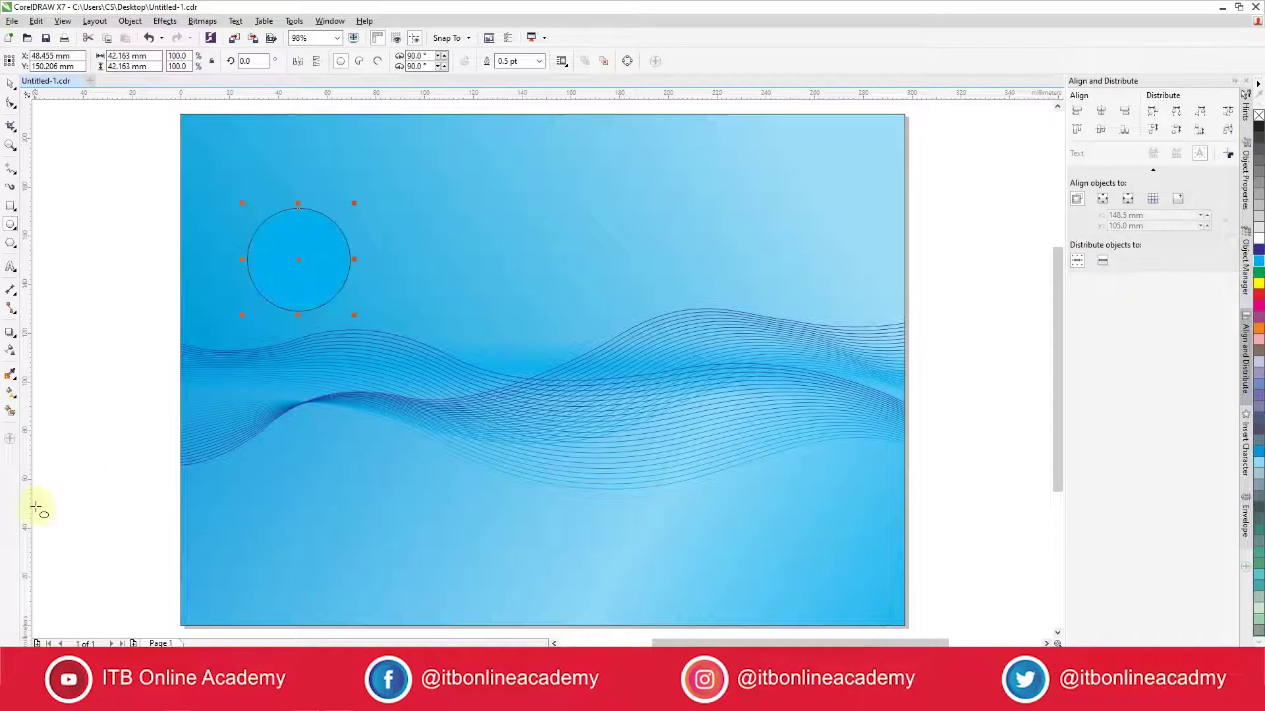
Step: Apply an elliptical fountain transparency to the circle, with 100 transparency at its centre and 0 at its edge
left_click(9, 351)
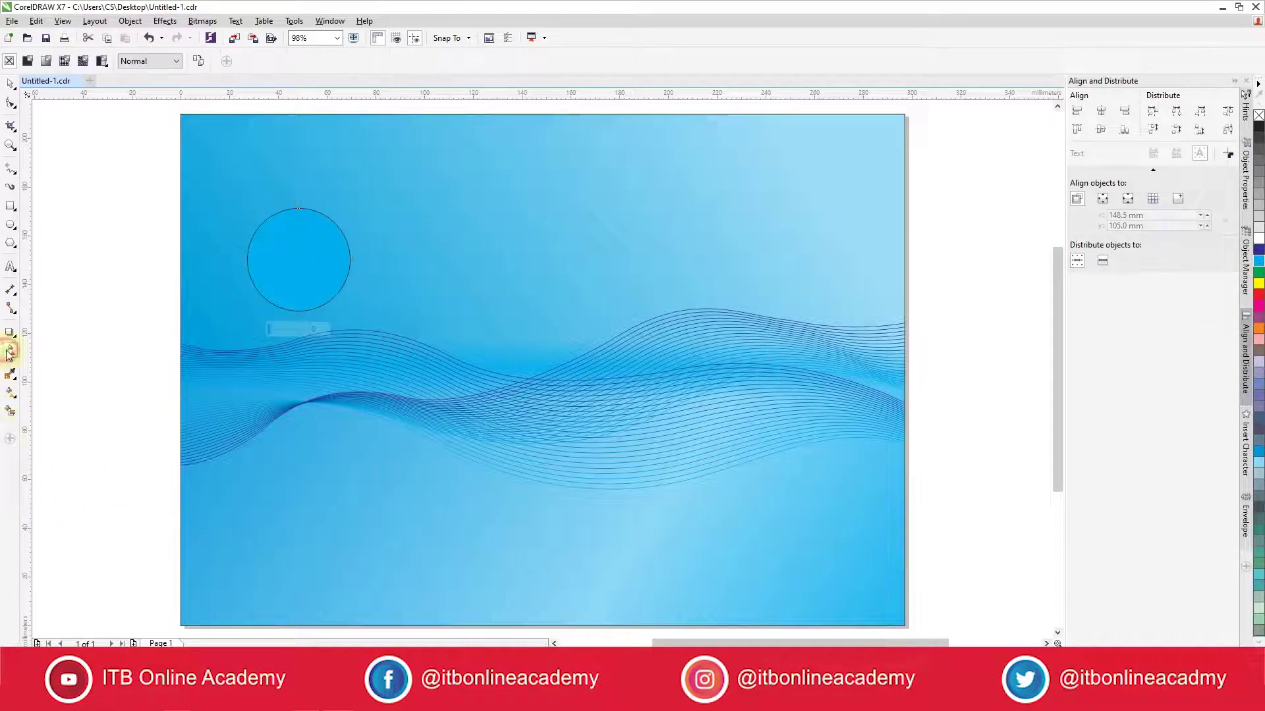
left_click(301, 260)
left_click_drag(342, 265, 352, 266)
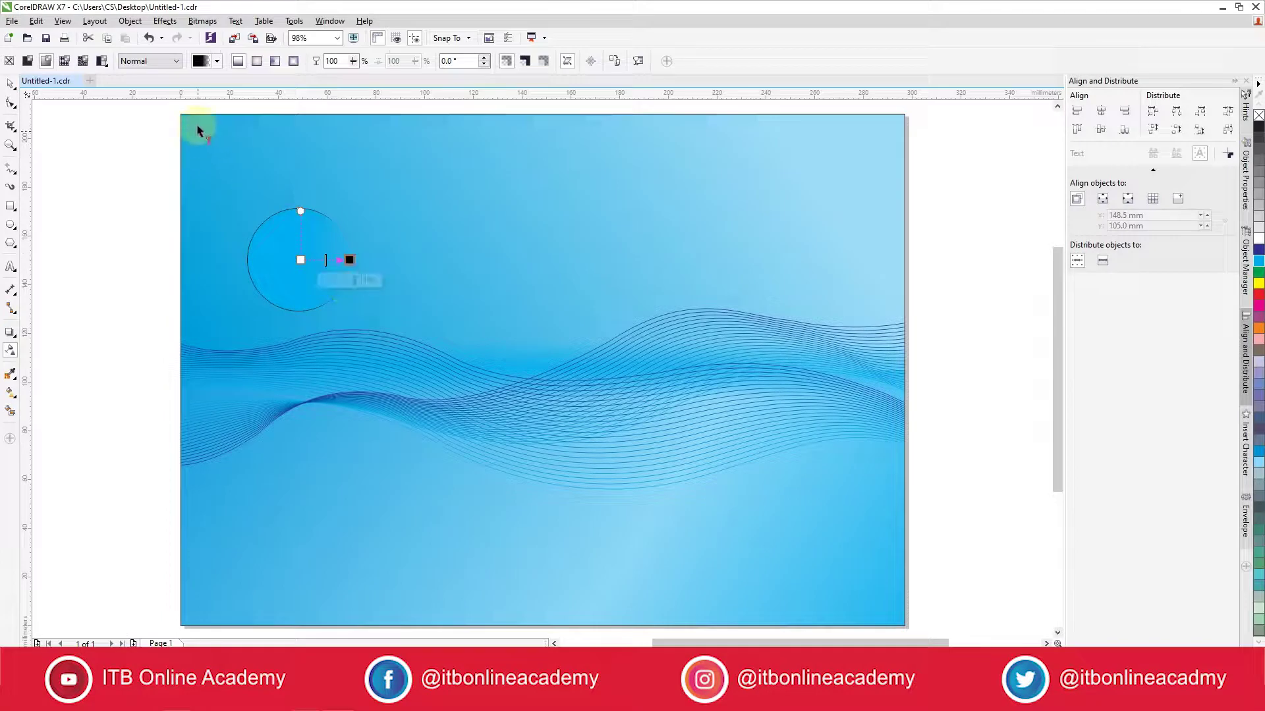
left_click(256, 61)
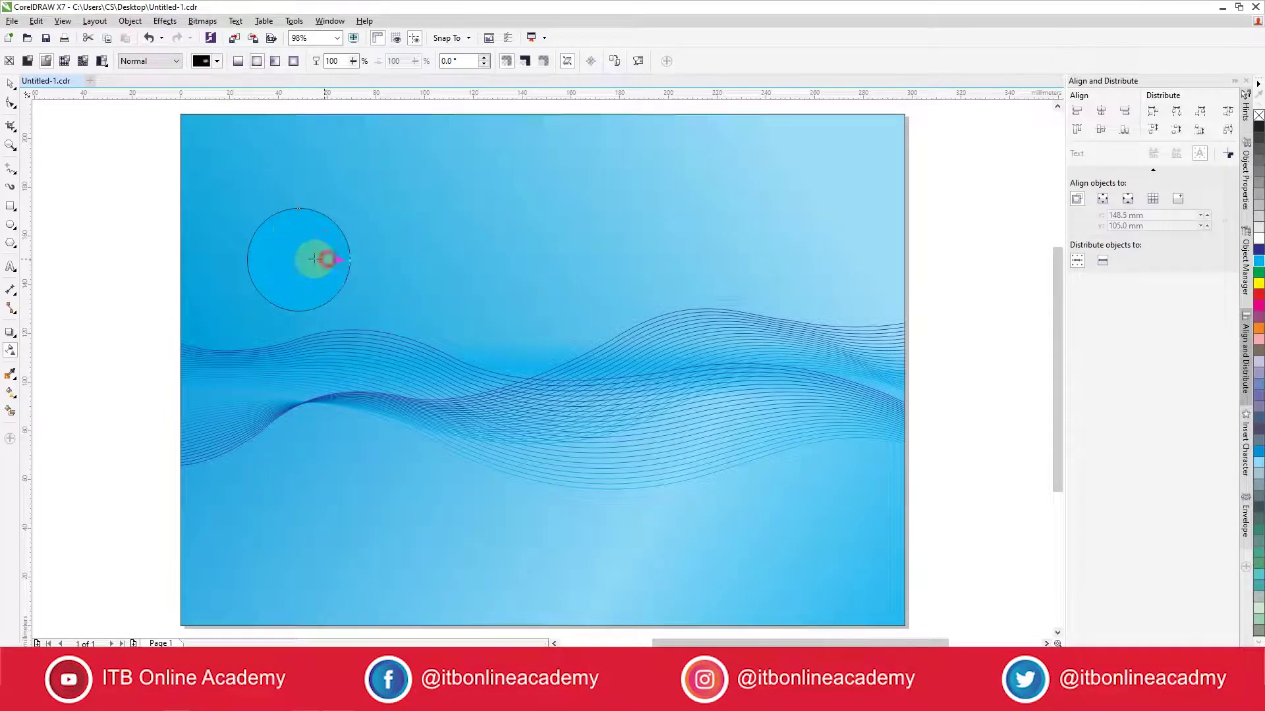
scroll(287, 234, "up", 2)
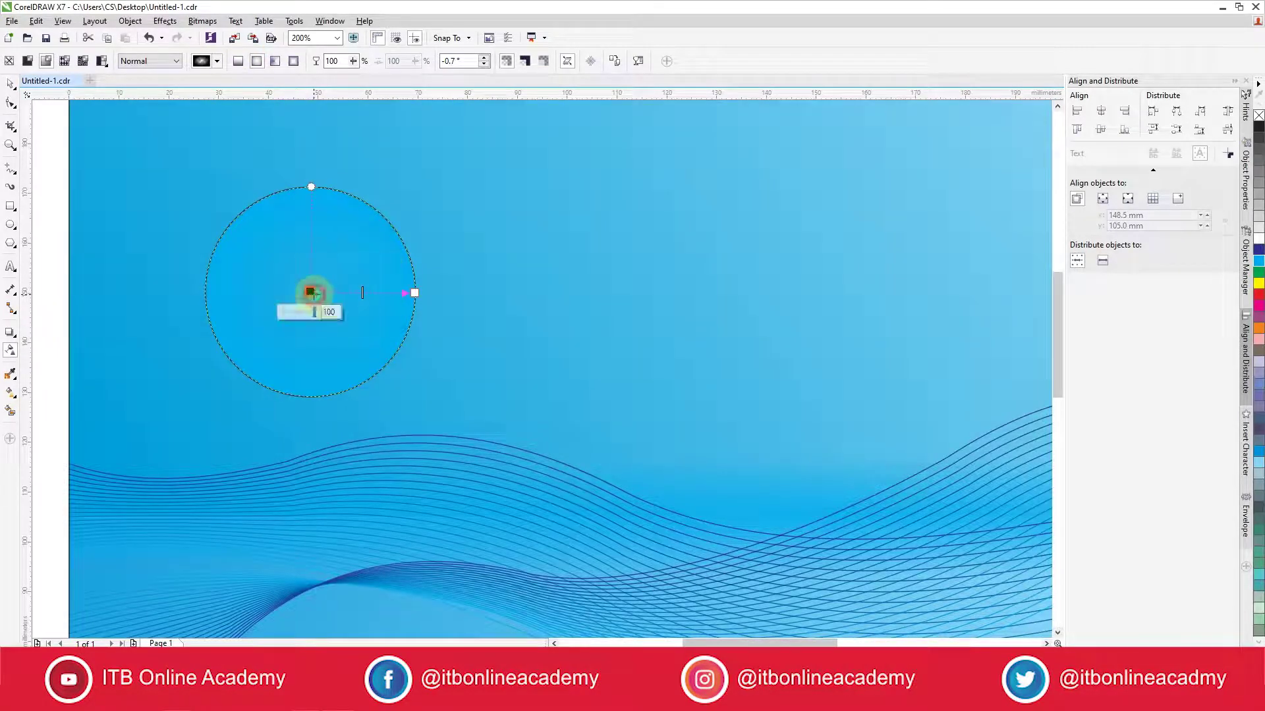
left_click(414, 291)
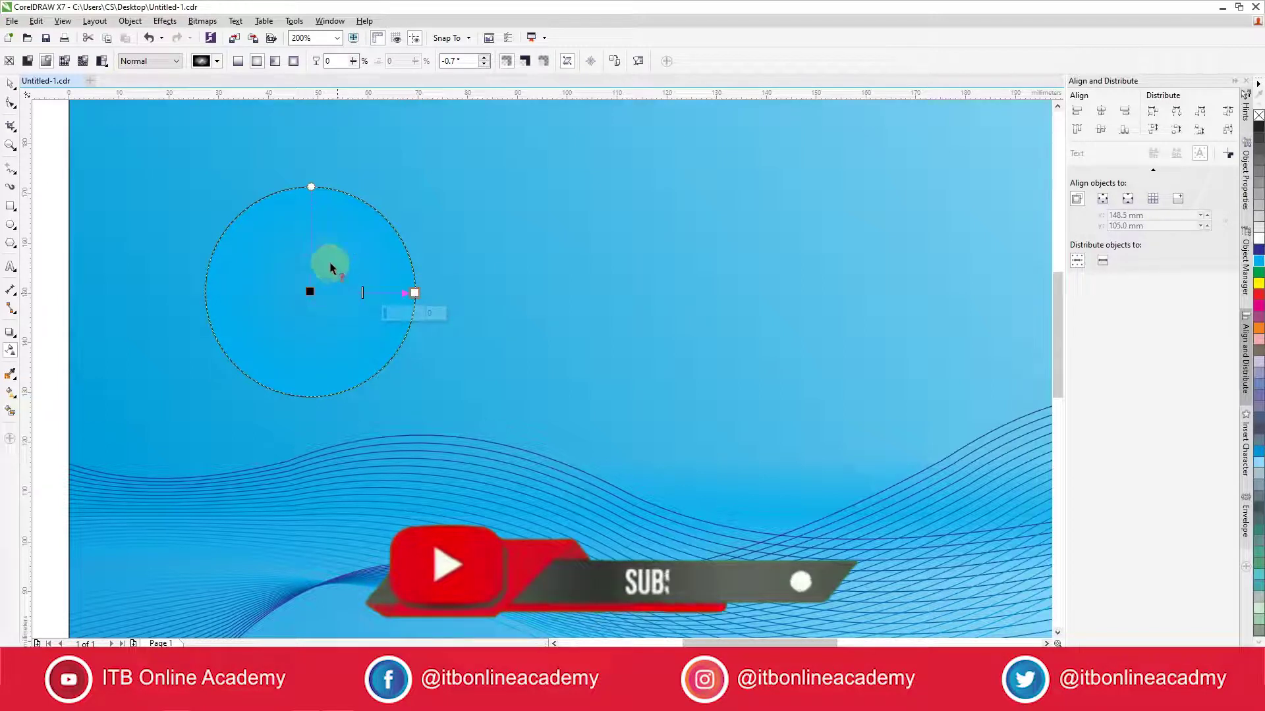
Step: Remove the outline from the circle
left_click(9, 87)
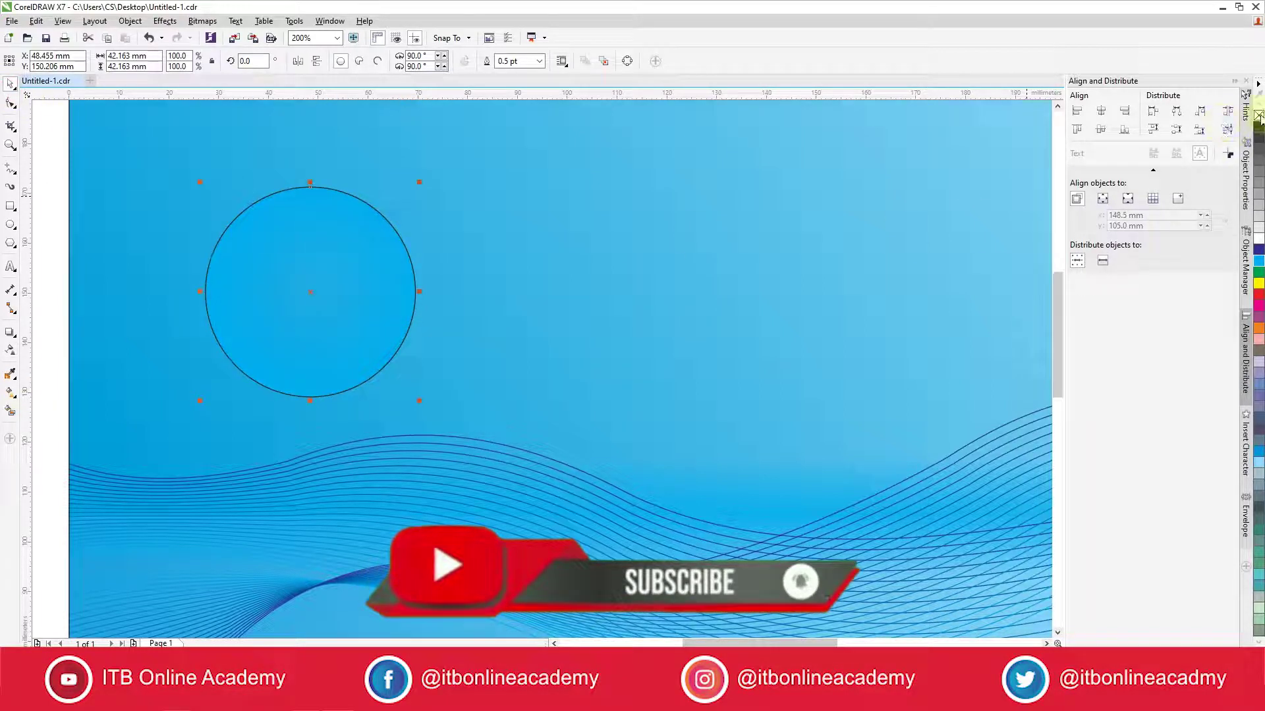
right_click(1258, 115)
left_click(394, 293)
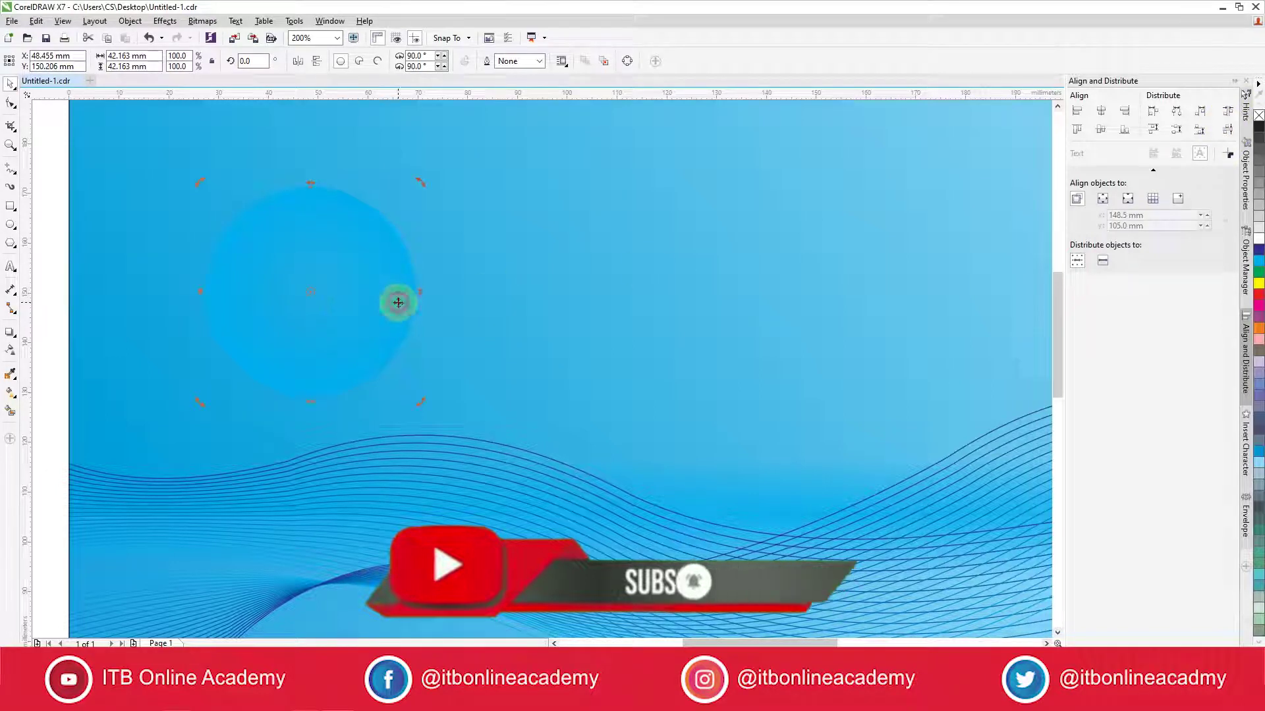
Step: Shift the midpoint of the circle's transparency gradient outward, closer to its edge
left_click(10, 350)
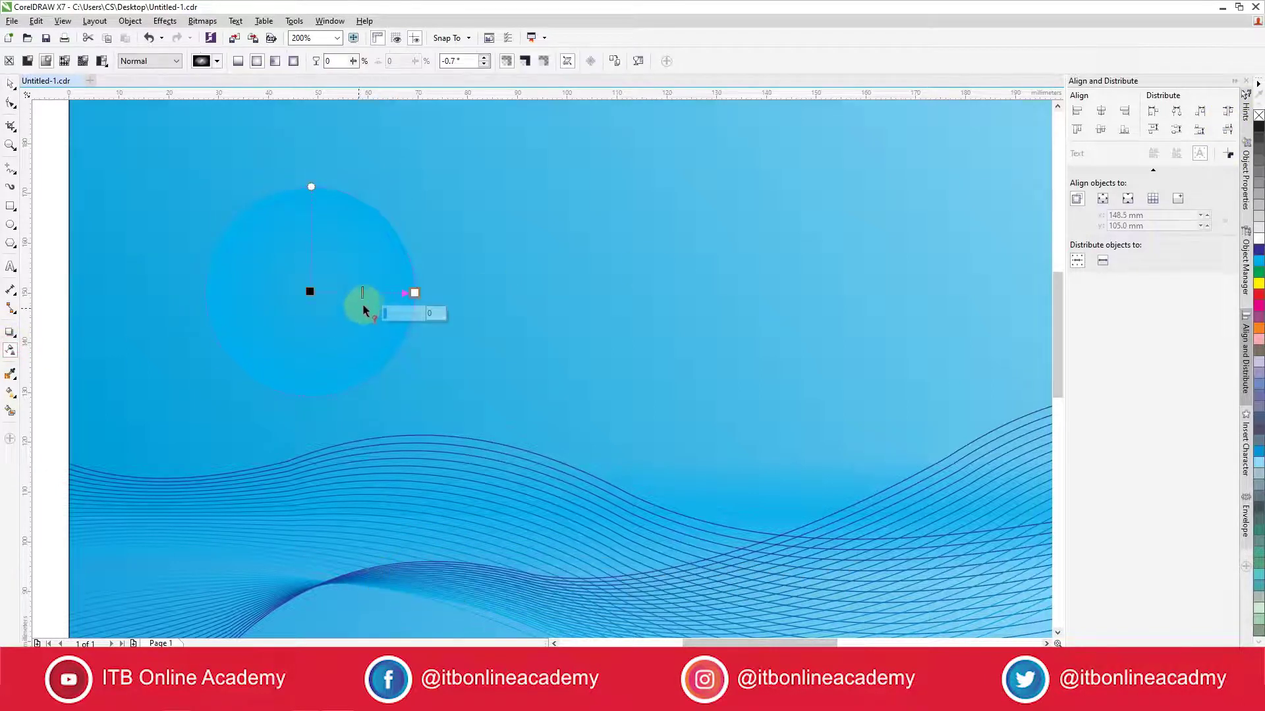
left_click_drag(362, 294, 384, 296)
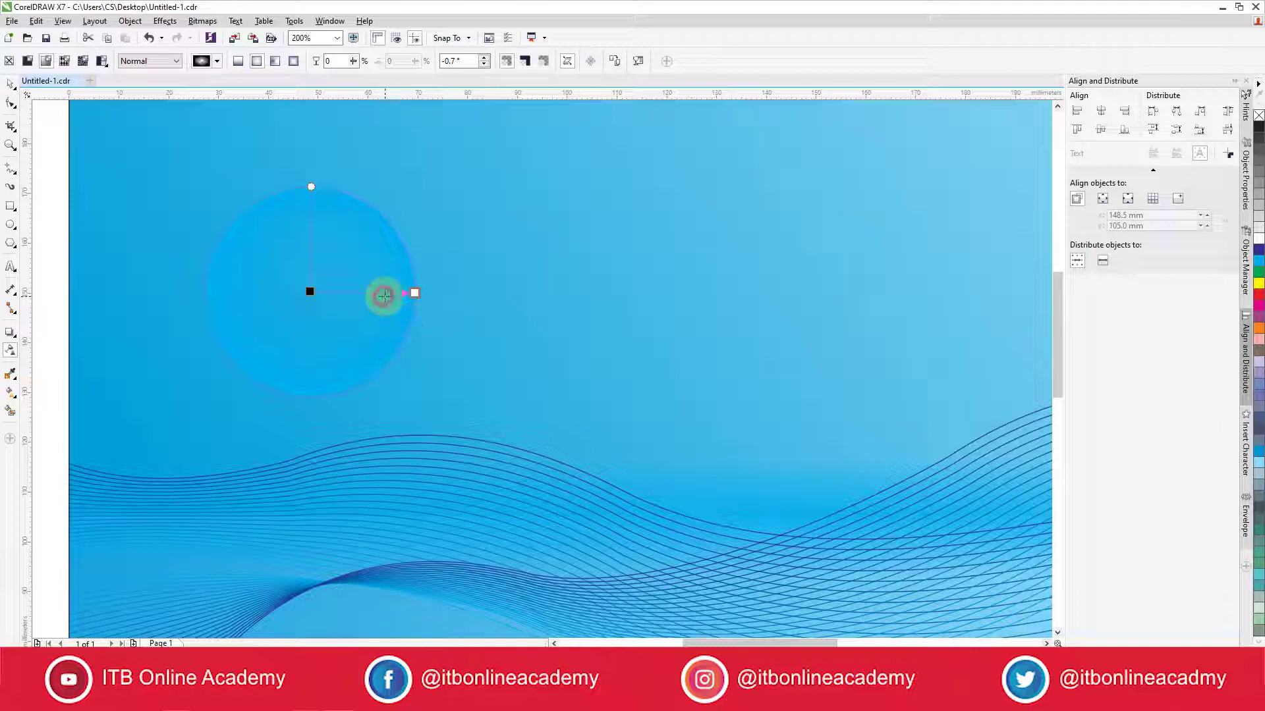
left_click(390, 294)
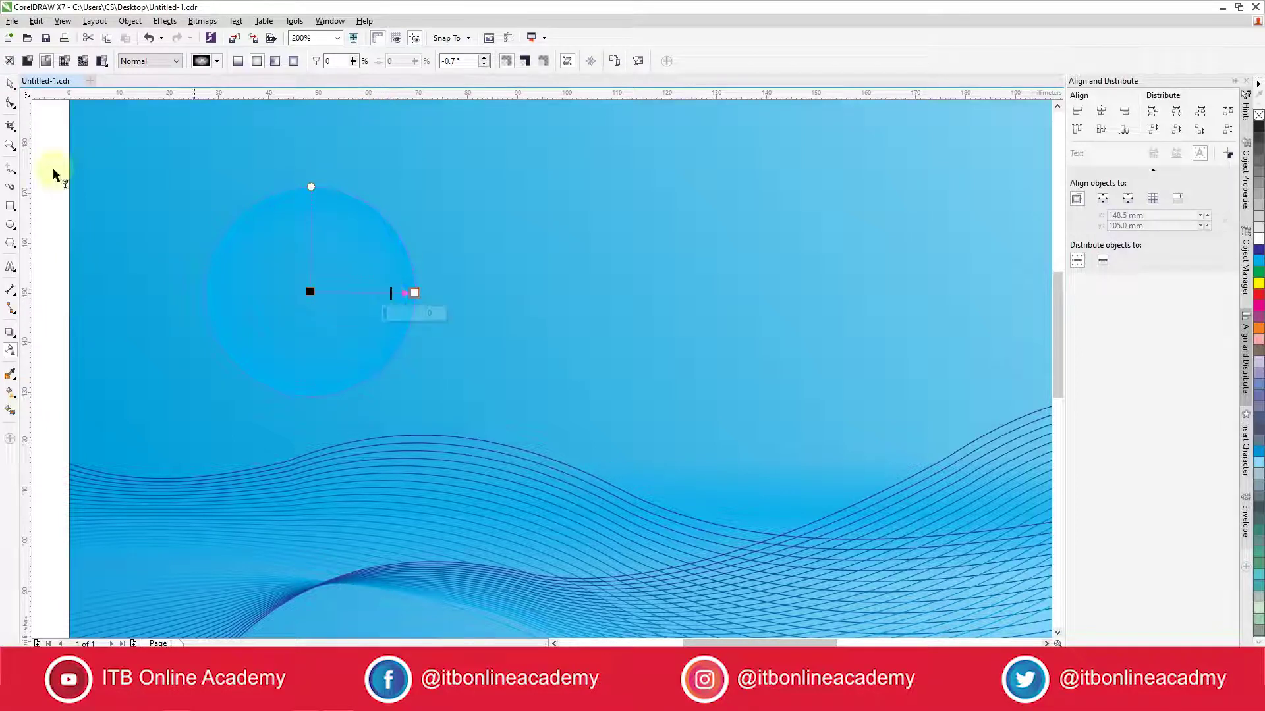
Step: Move the translucent circle closer to the page's left edge and change its fill to a deeper blue
left_click(11, 86)
left_click_drag(312, 290, 241, 285)
scroll(241, 263, "down", 1)
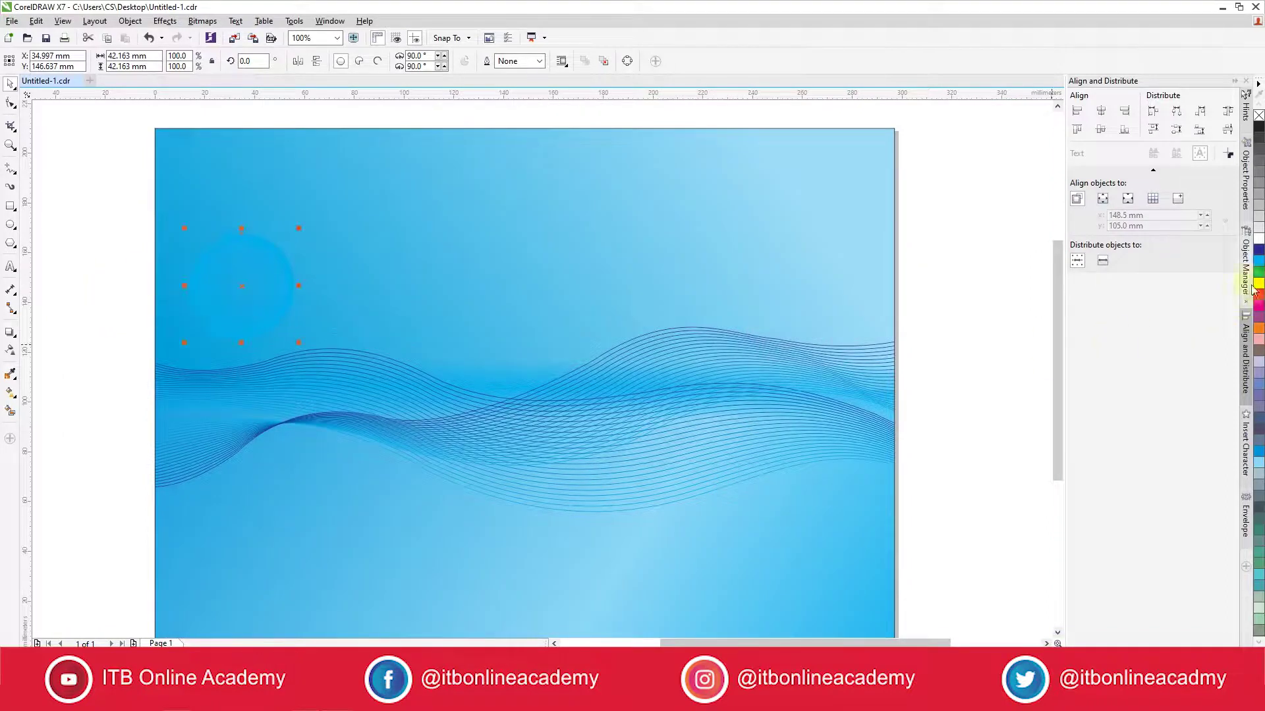
left_click(1257, 258)
left_click(1258, 264)
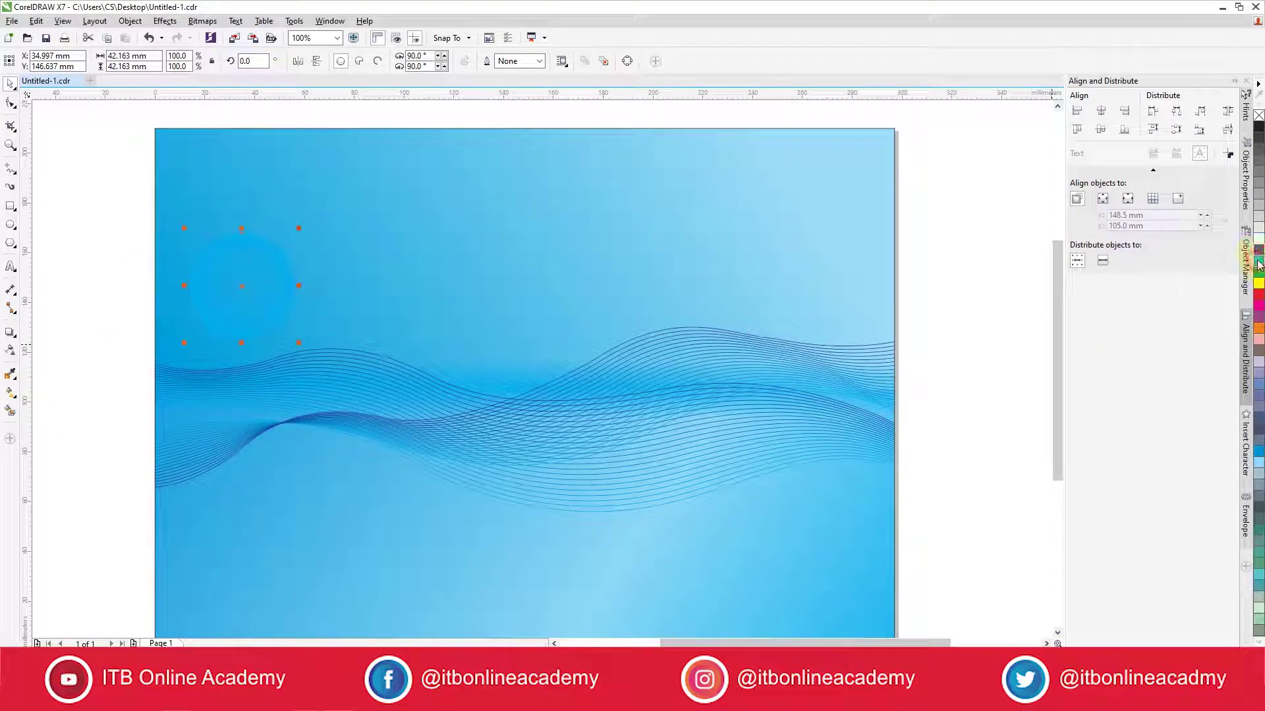
left_click(1258, 453)
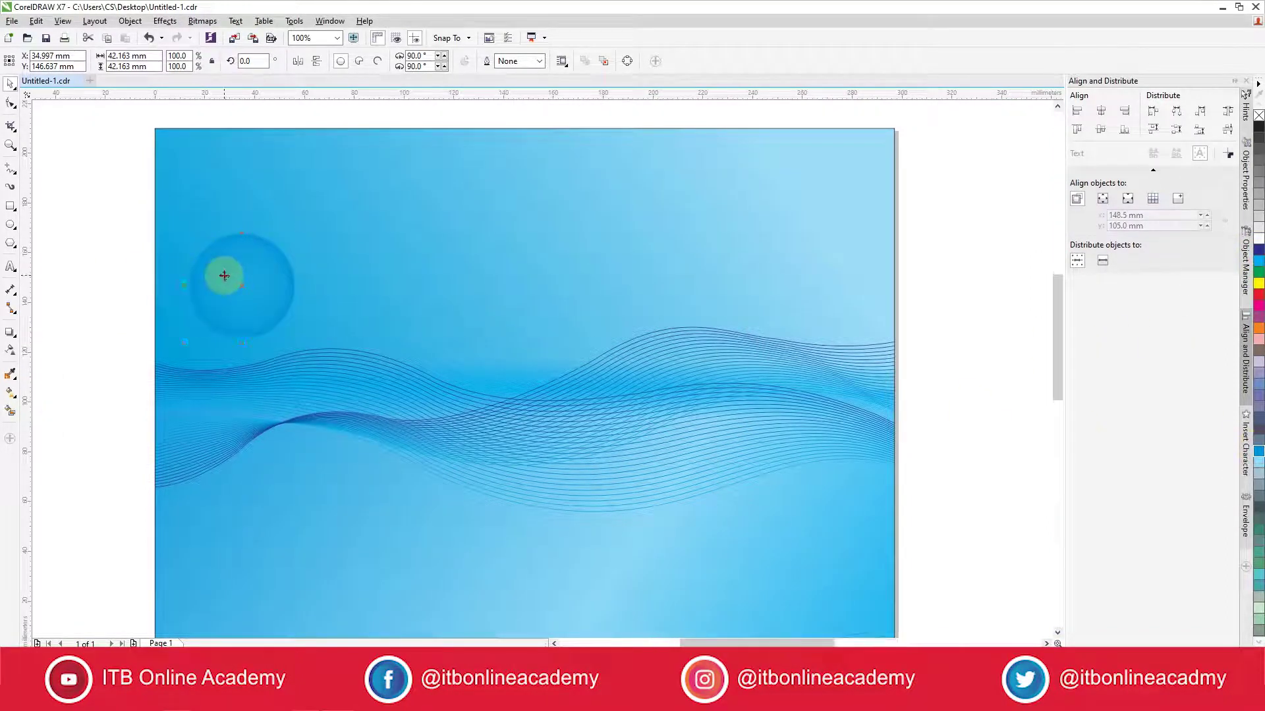
Step: Fine-tune the midpoint of the circle's elliptical transparency gradient near its outer edge
scroll(224, 275, "up", 2)
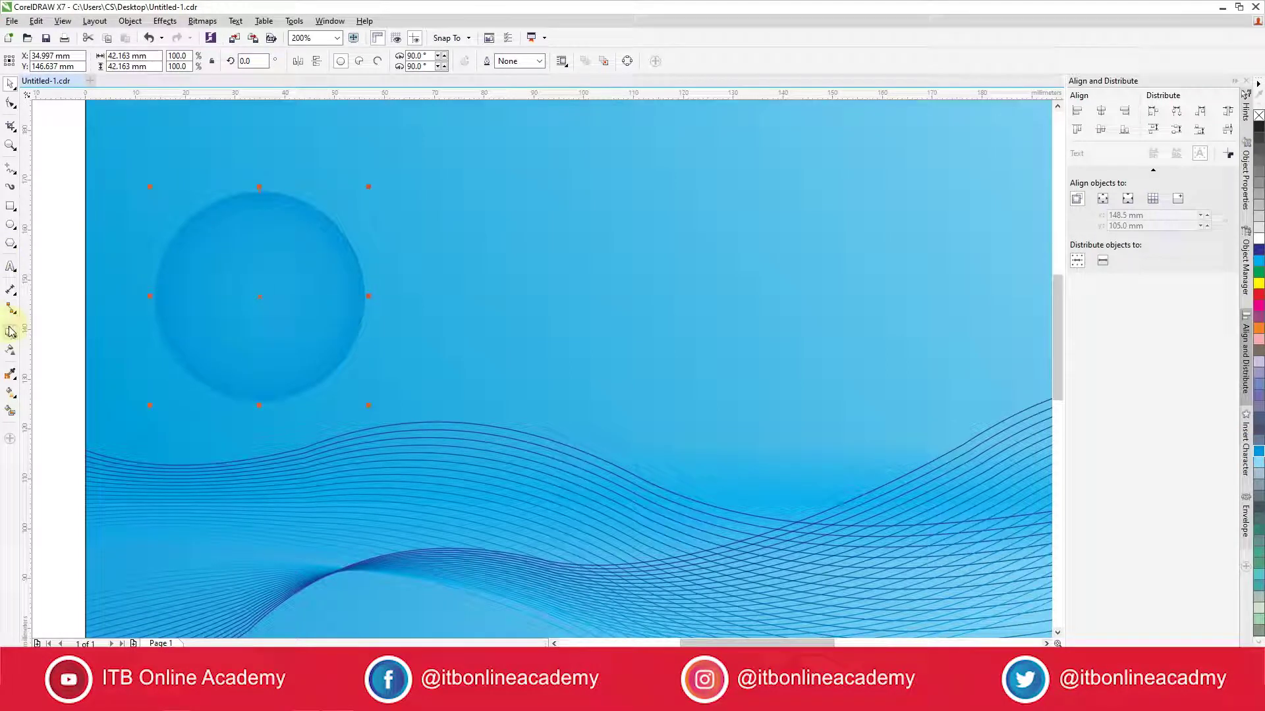
left_click(11, 351)
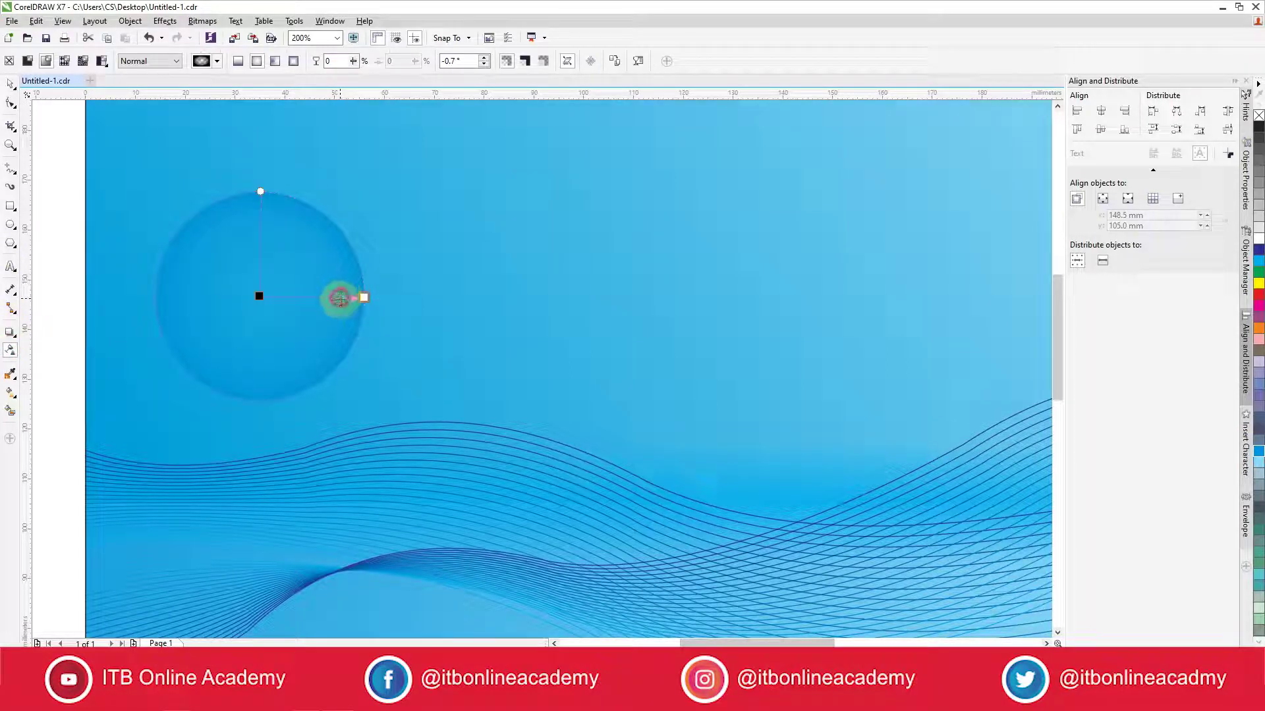
left_click_drag(343, 302, 344, 301)
left_click(8, 83)
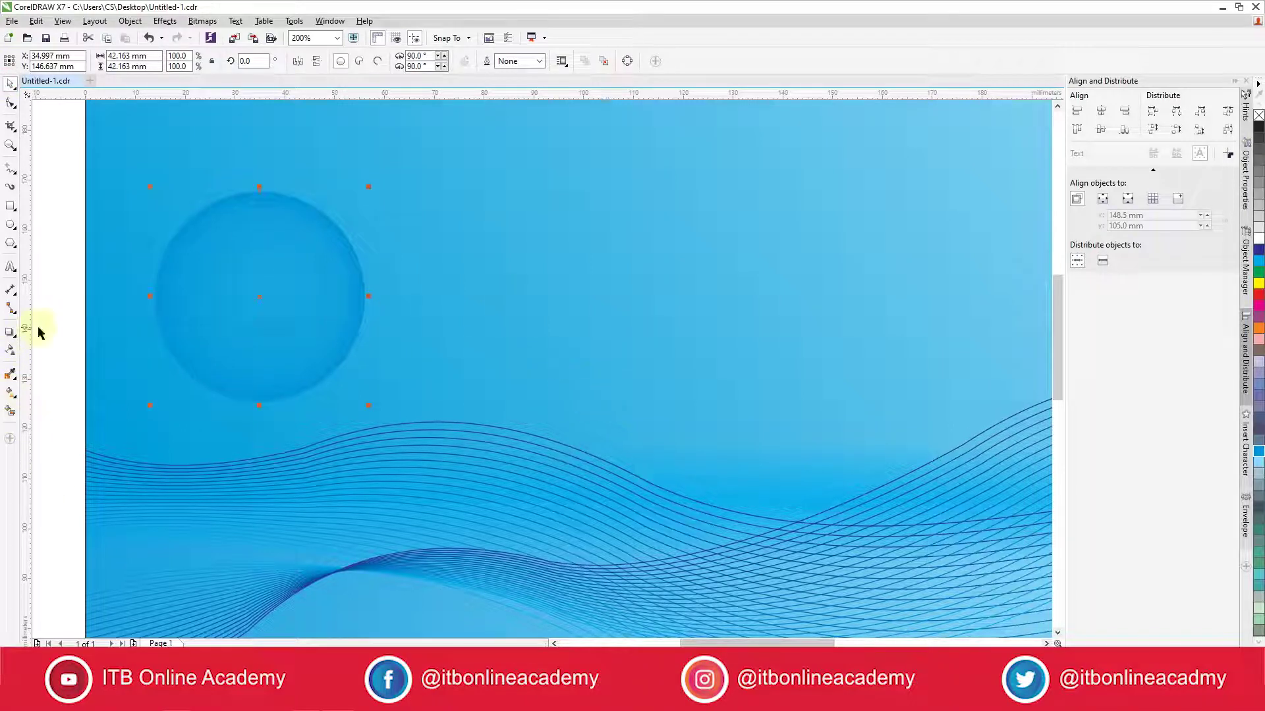
Step: Draw a horizontal ellipse about 14.4 by 5.4 mm just inside the circle's upper edge and fill it with white
left_click(10, 227)
left_click_drag(241, 207, 263, 226)
left_click(11, 84)
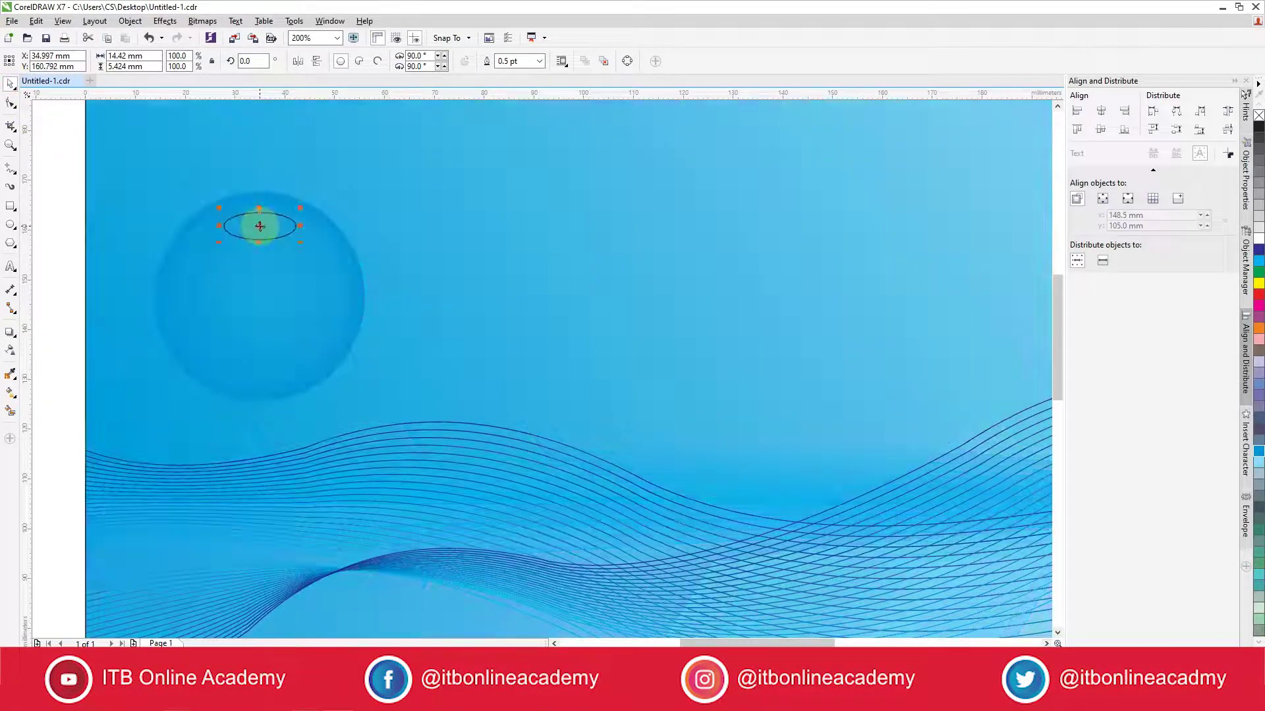
left_click(1259, 228)
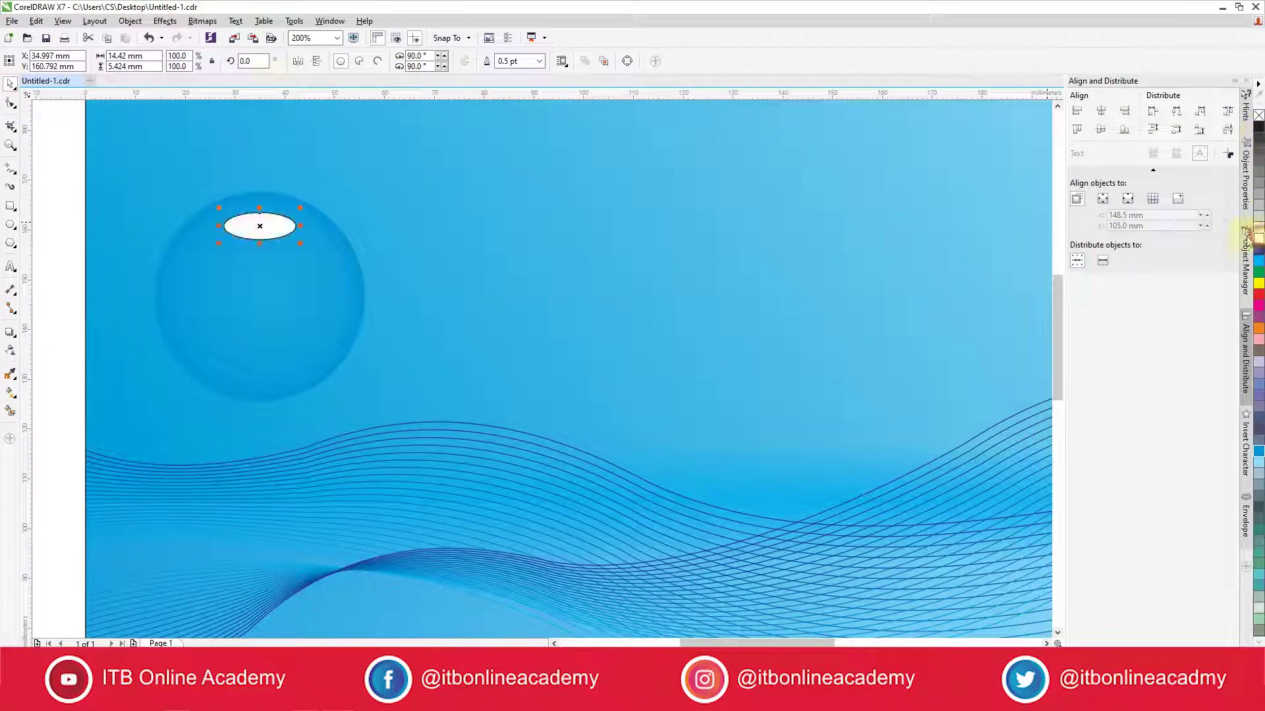
Step: Apply an elliptical fountain transparency to the white ellipse
left_click(10, 351)
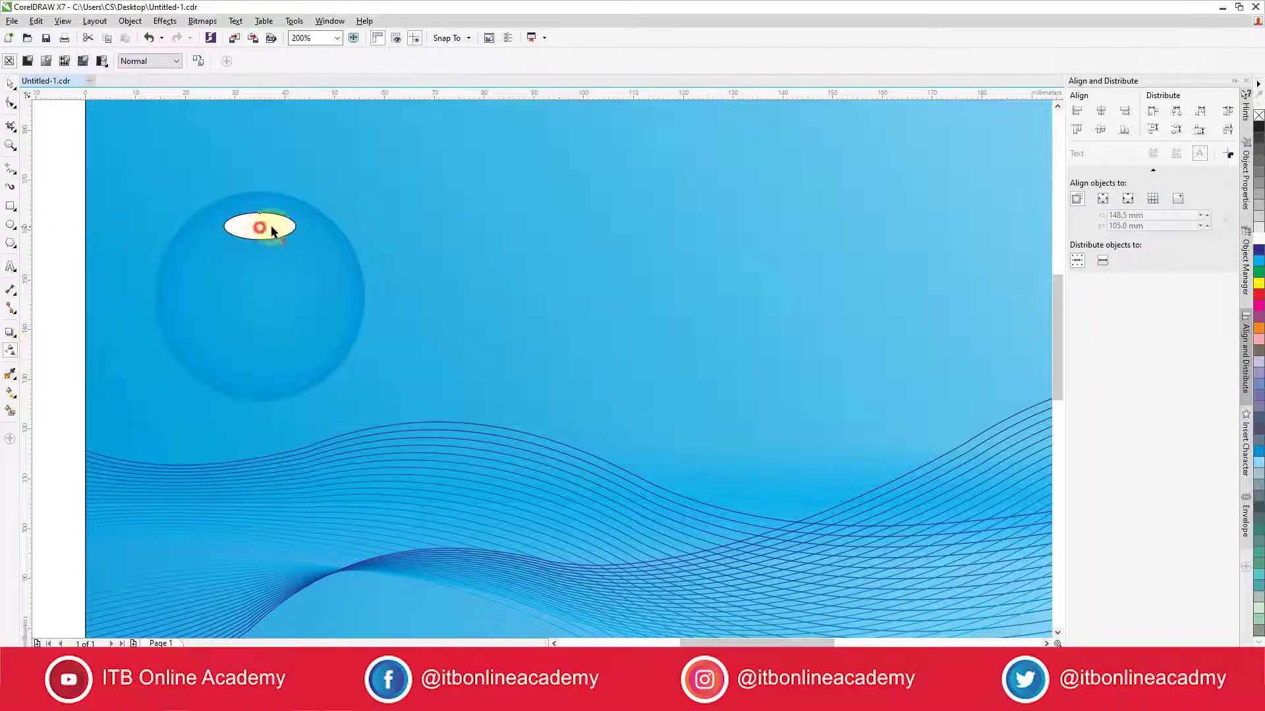
left_click_drag(294, 230, 296, 227)
left_click(256, 59)
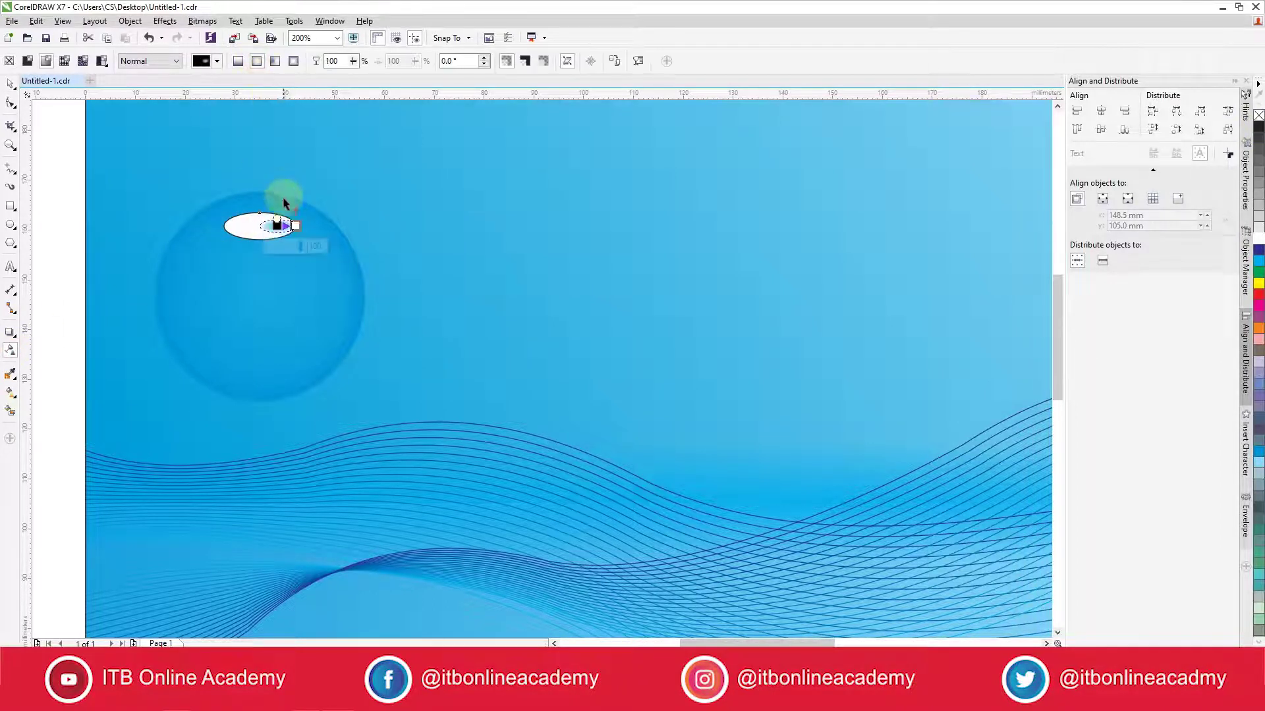
left_click(278, 226)
scroll(258, 228, "up", 4)
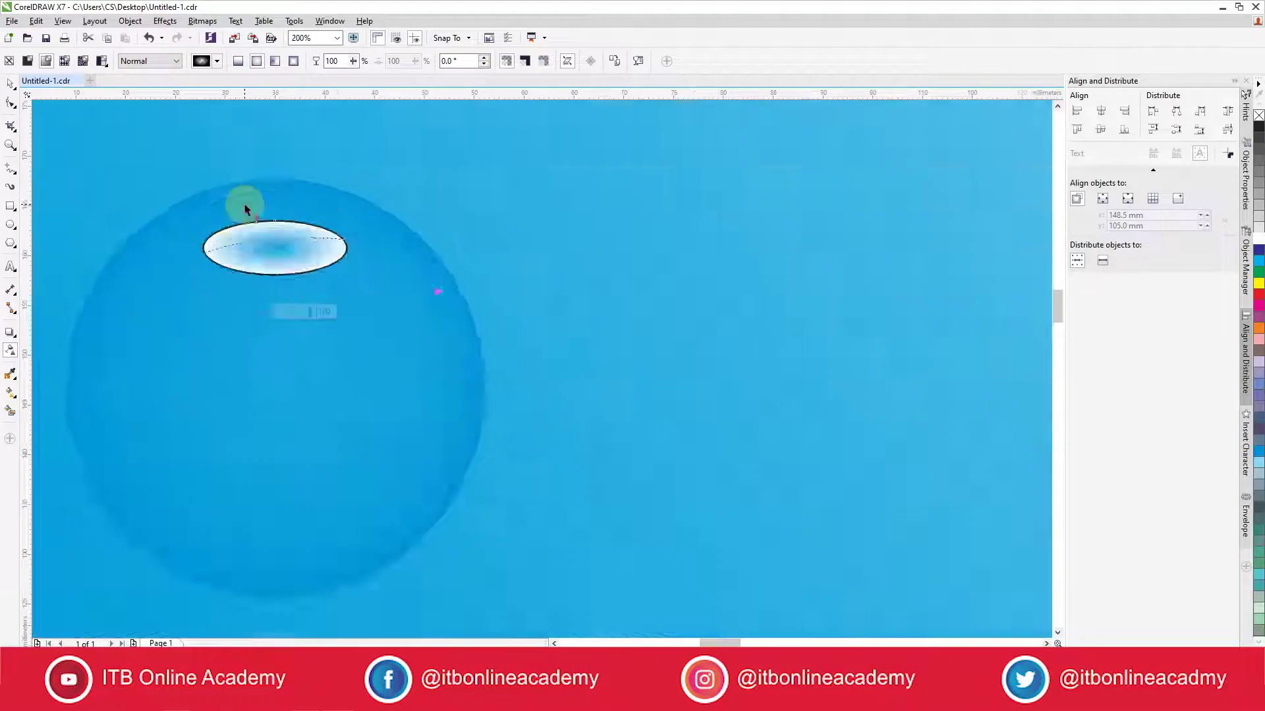
Step: Set the ellipse's transparency to 100 at its outer edge and about 12 at its centre
left_click(447, 292)
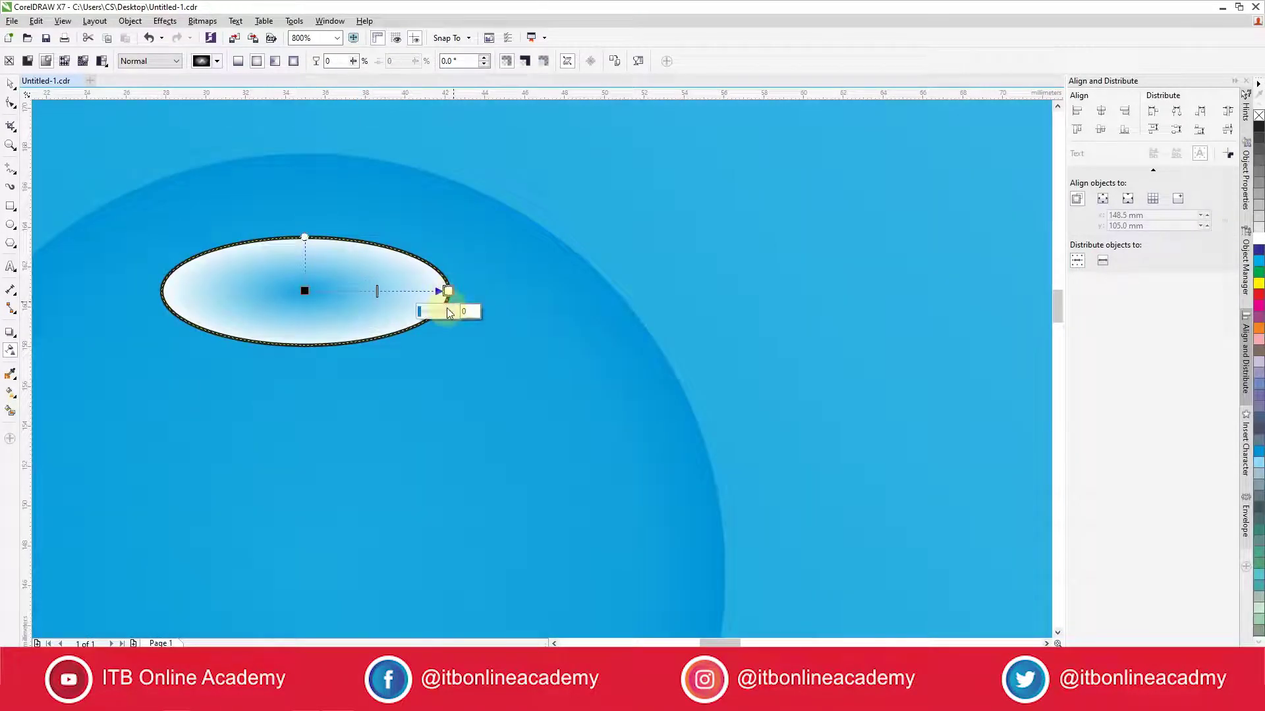
left_click_drag(421, 311, 446, 311)
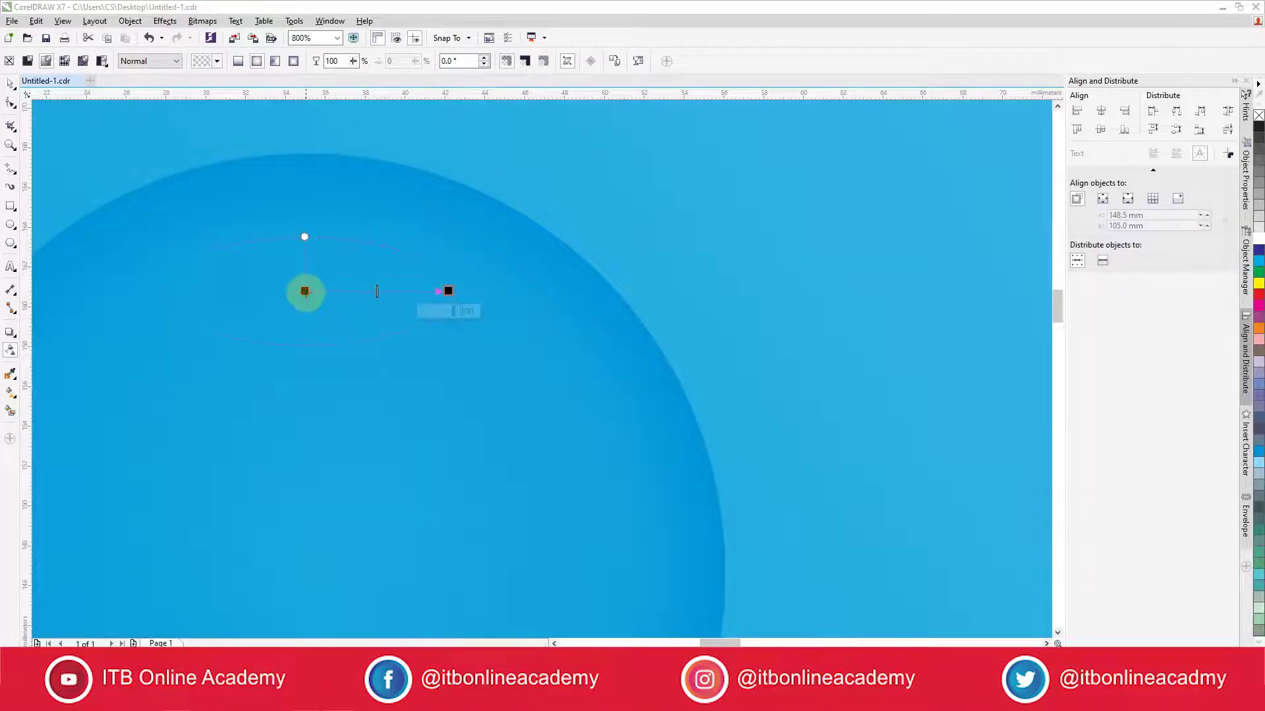
left_click(305, 291)
left_click_drag(309, 312, 279, 313)
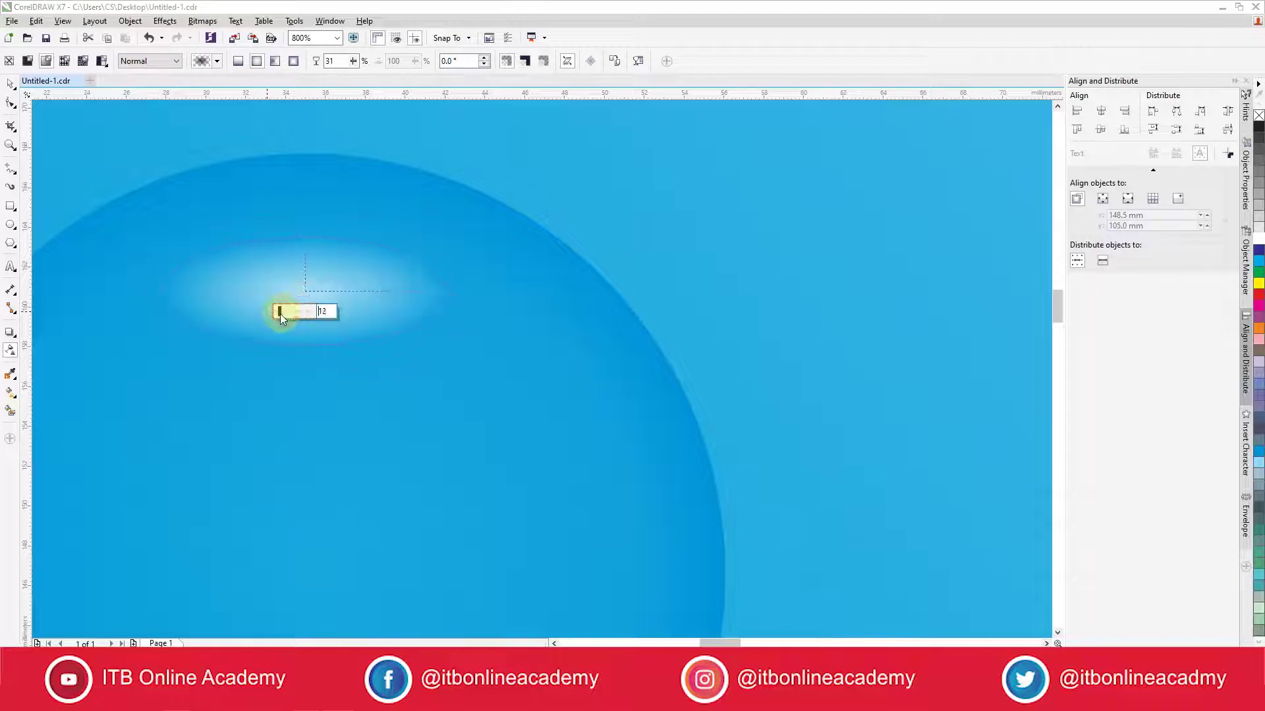
Step: Remove the outline from the white highlight ellipse
left_click(10, 84)
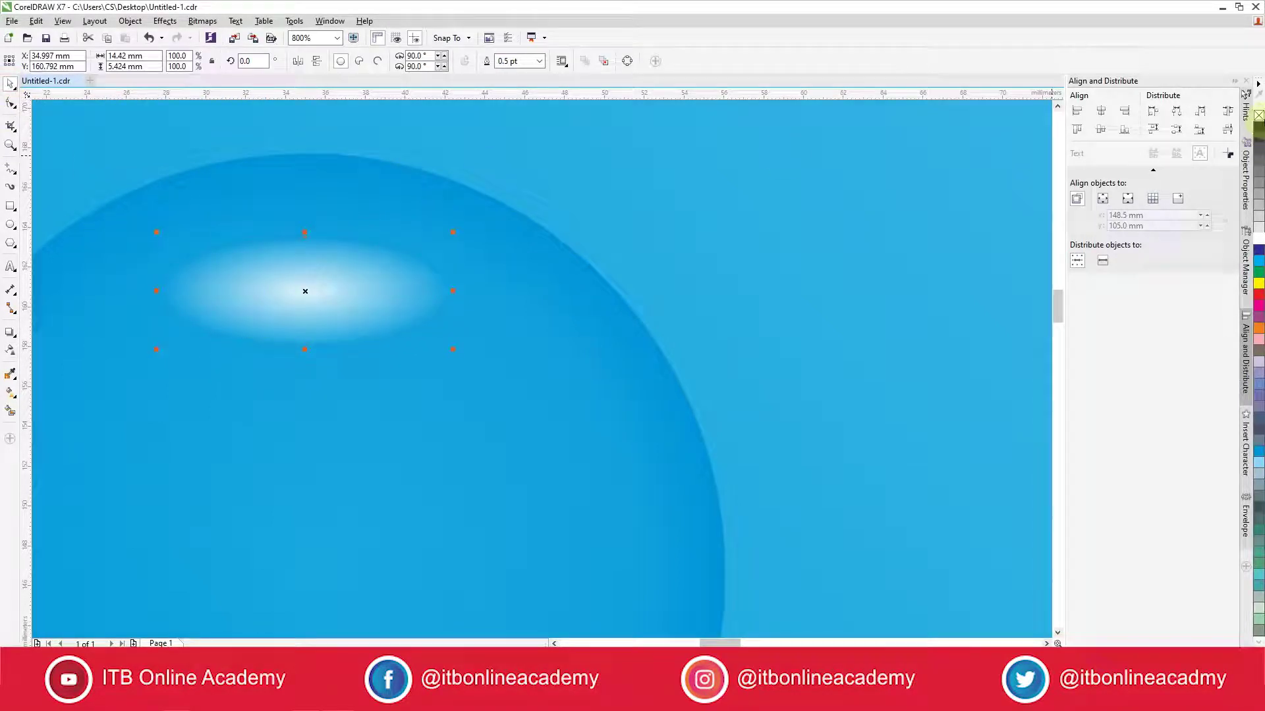
right_click(1258, 117)
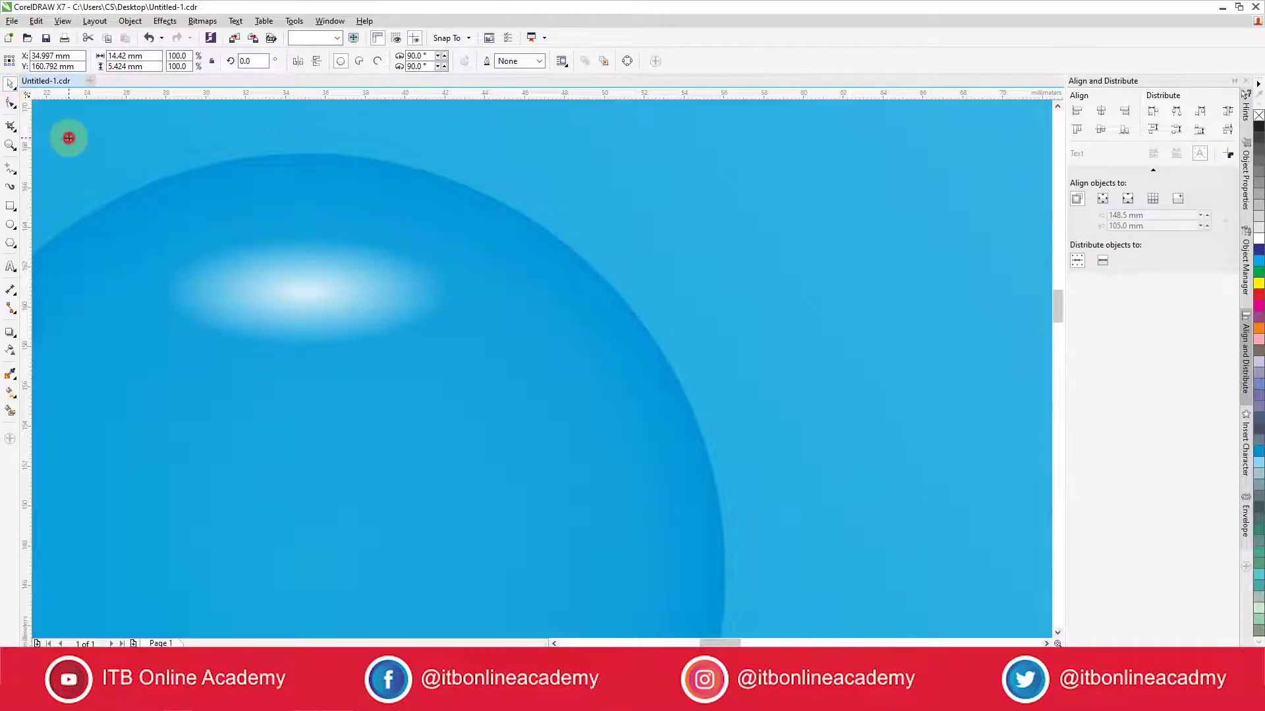
scroll(428, 349, "down", 2)
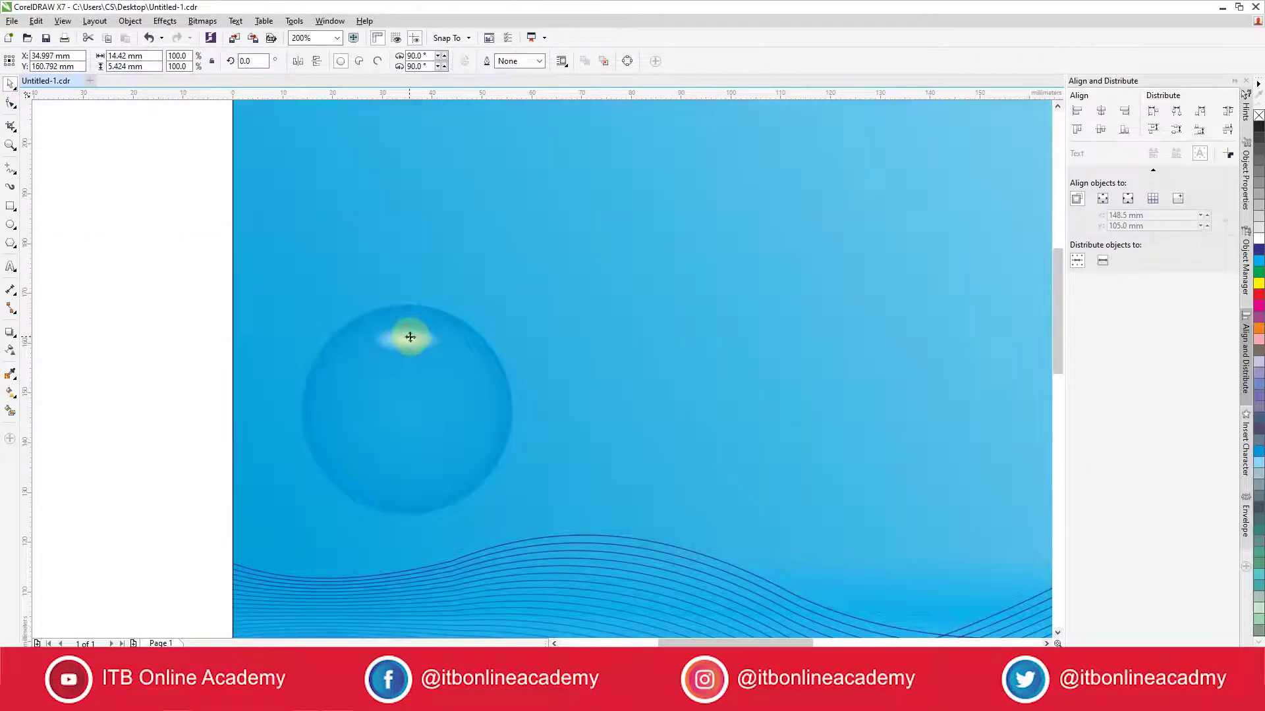
Step: Enlarge the highlight ellipse to about 20.2 by 7.6 mm and position it centrally just below the circle's upper edge
scroll(411, 337, "up", 2)
left_click_drag(394, 353, 394, 341)
left_click_drag(540, 400, 553, 412)
scroll(278, 291, "down", 2)
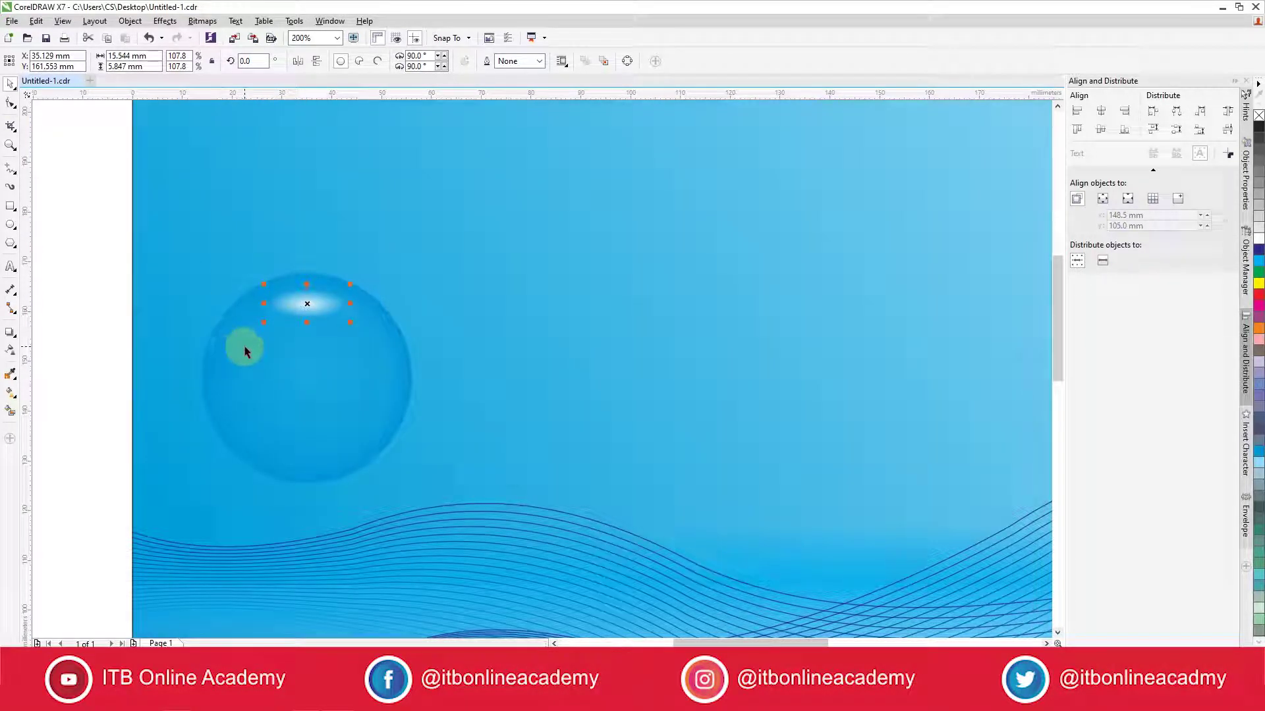
key("Left")
key("Left")
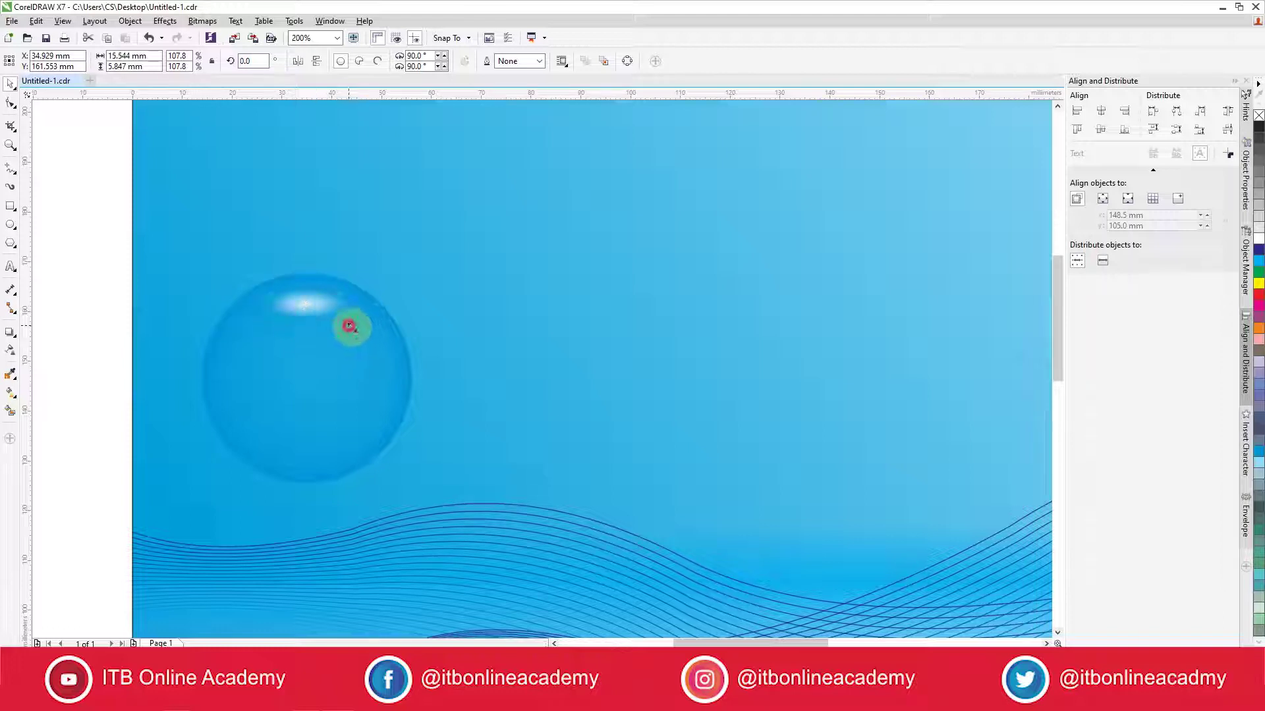
left_click_drag(349, 326, 361, 333)
left_click(306, 305)
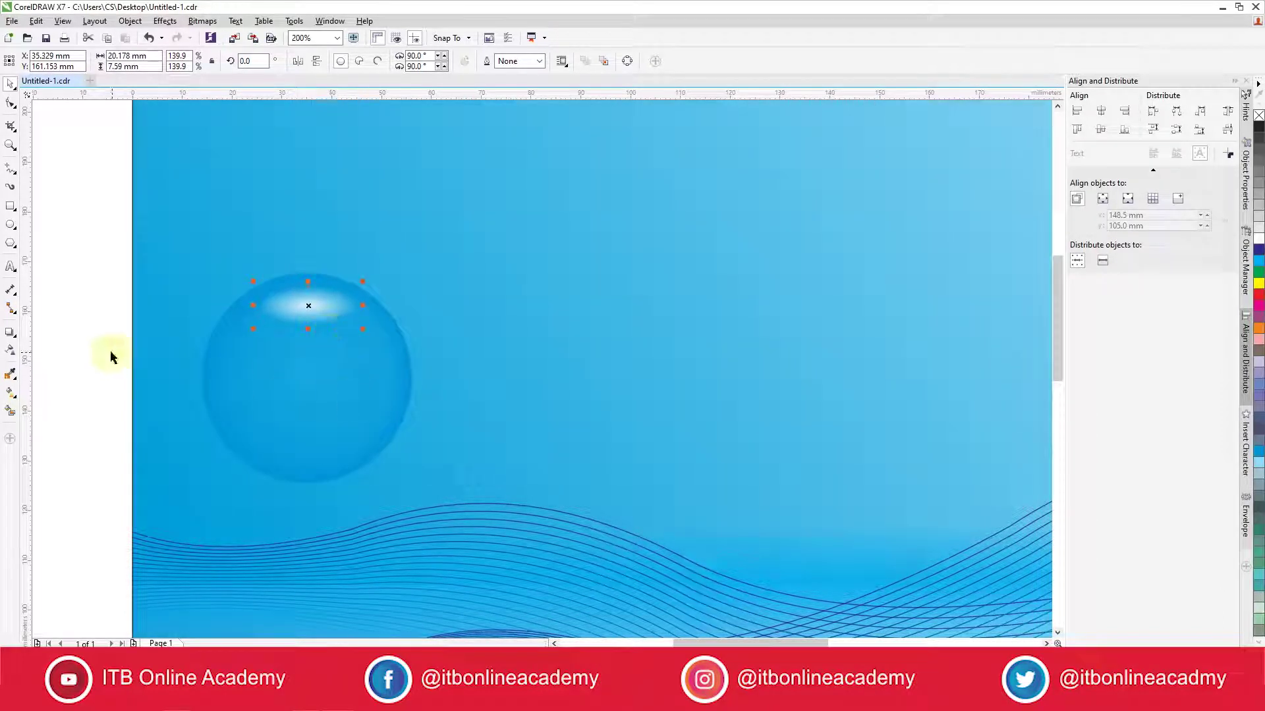
left_click(96, 359)
left_click(318, 305)
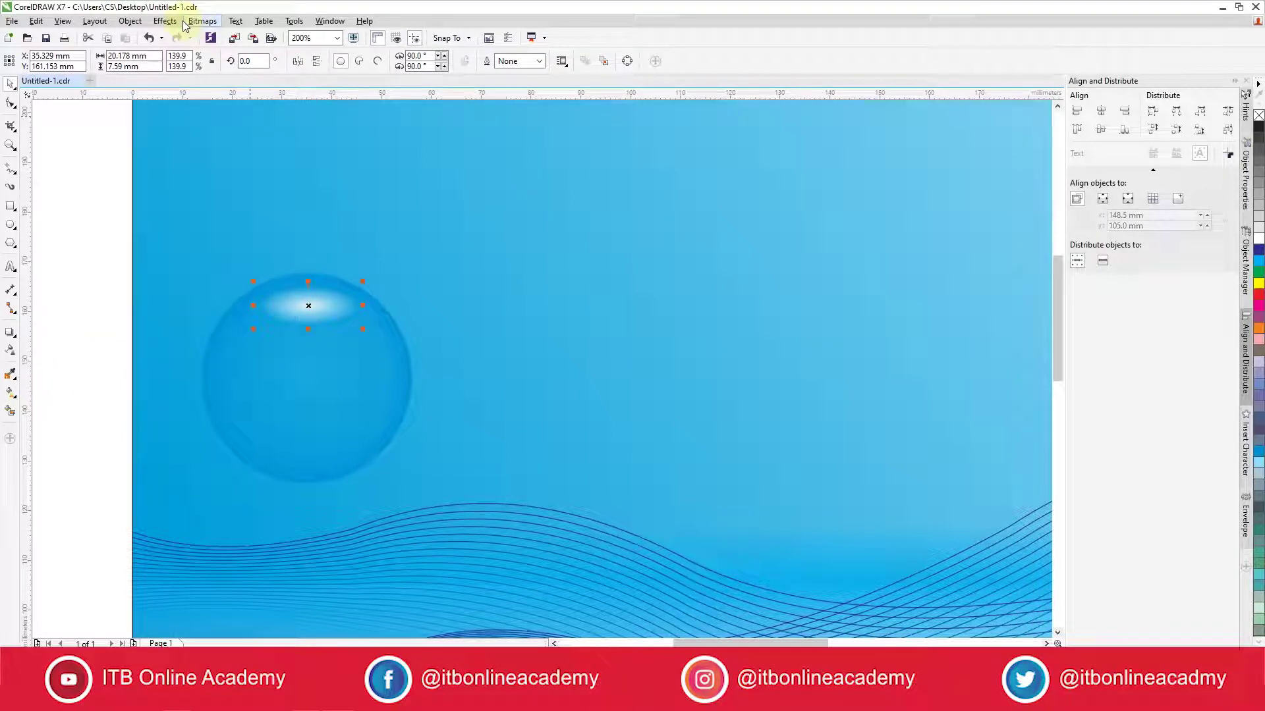
Step: Draw a closed Pen tool shape about 13.4 by 24.3 mm inside the circle's lower right, with one curved and one straight side
left_click(11, 170)
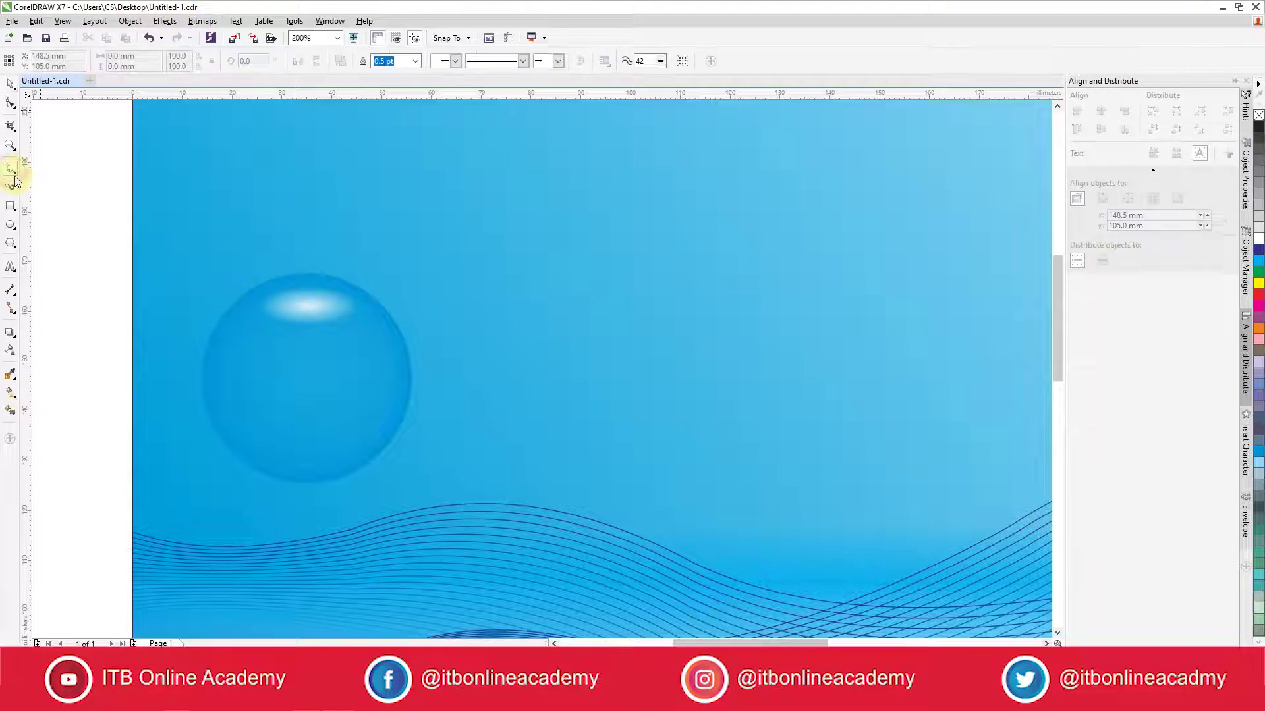
left_click(14, 172)
left_click(14, 174)
left_click(15, 173)
left_click(46, 210)
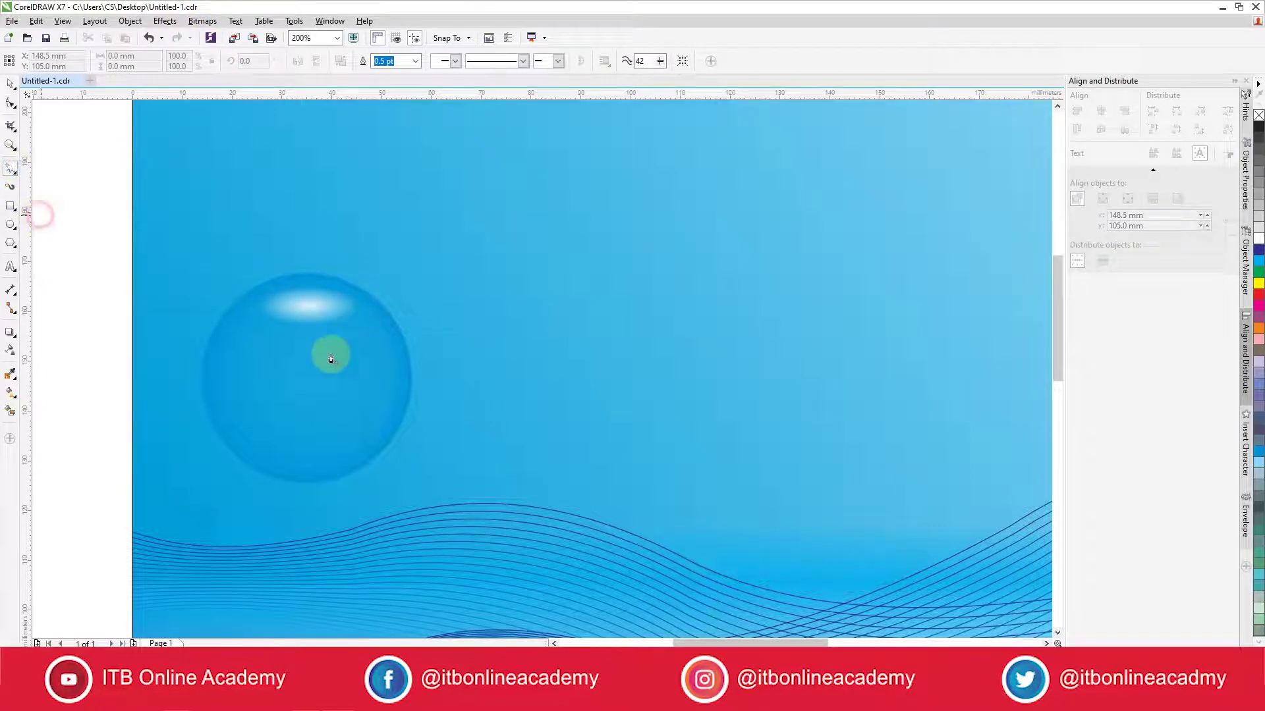
left_click(378, 347)
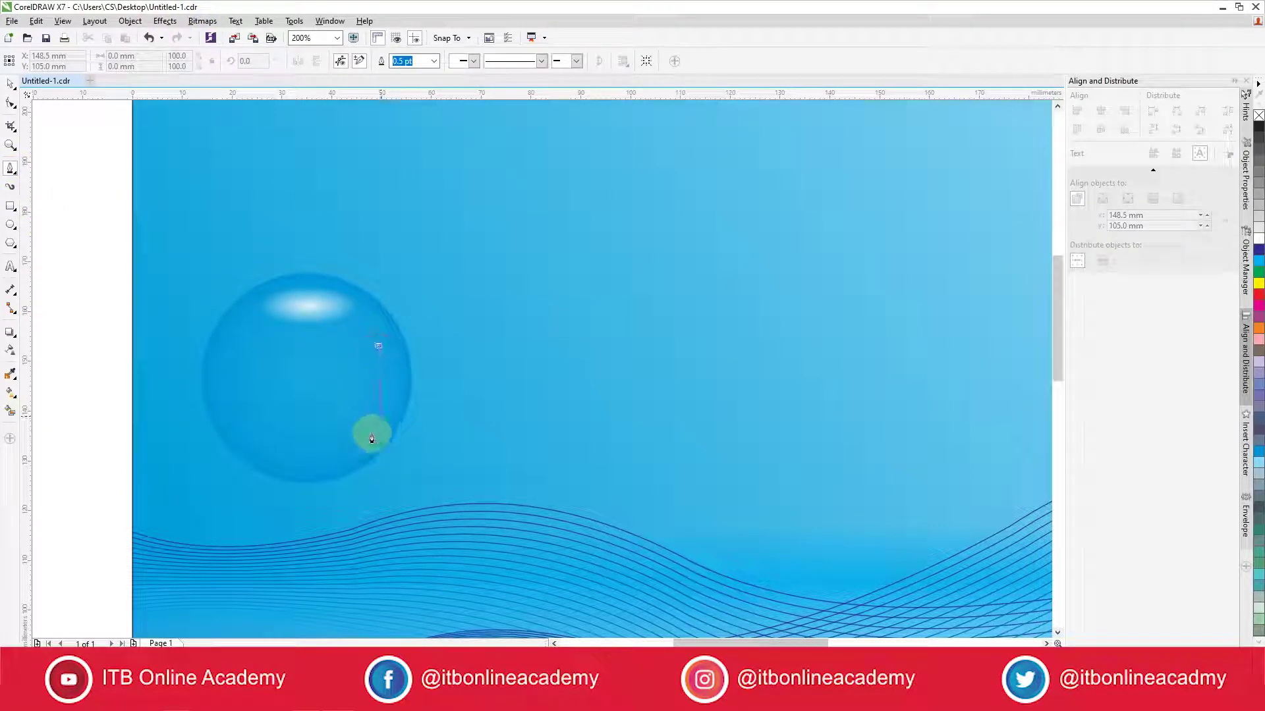
left_click_drag(320, 467, 222, 497)
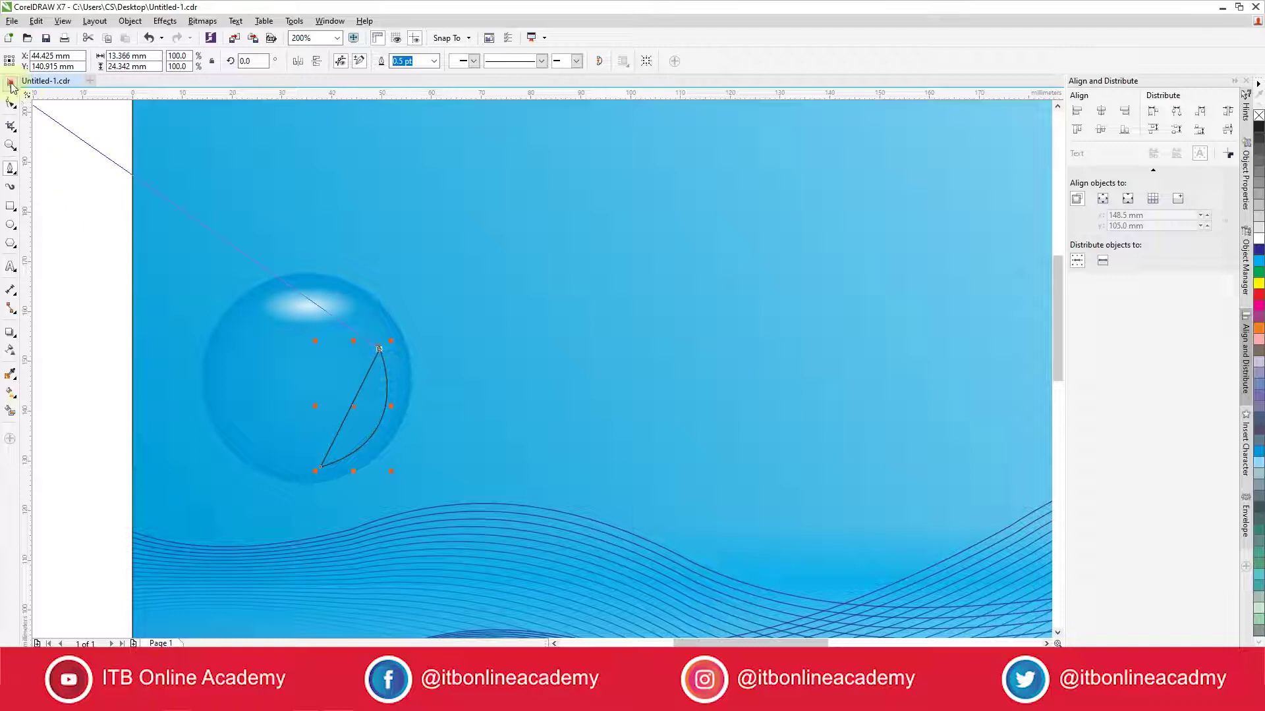
Step: Convert the shape's straight side to a curve and bend it outward to form a thin crescent
left_click(13, 104)
left_click(345, 418)
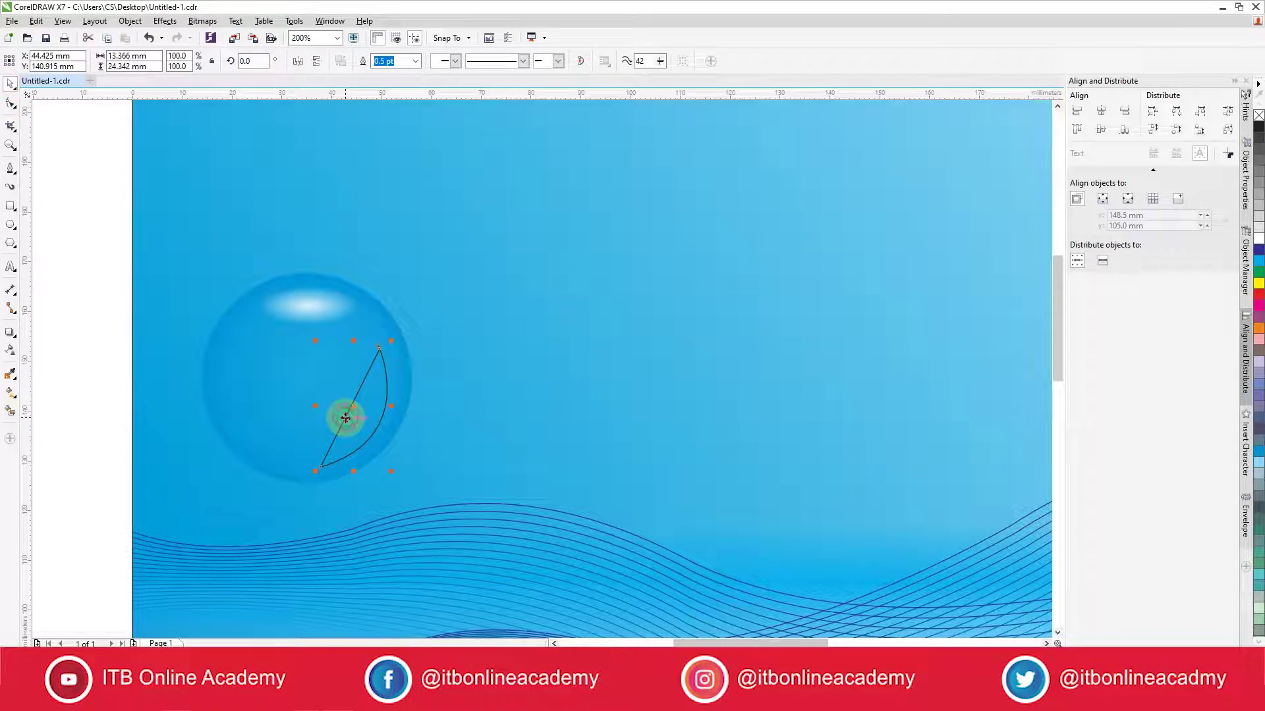
right_click(345, 417)
left_click(5, 88)
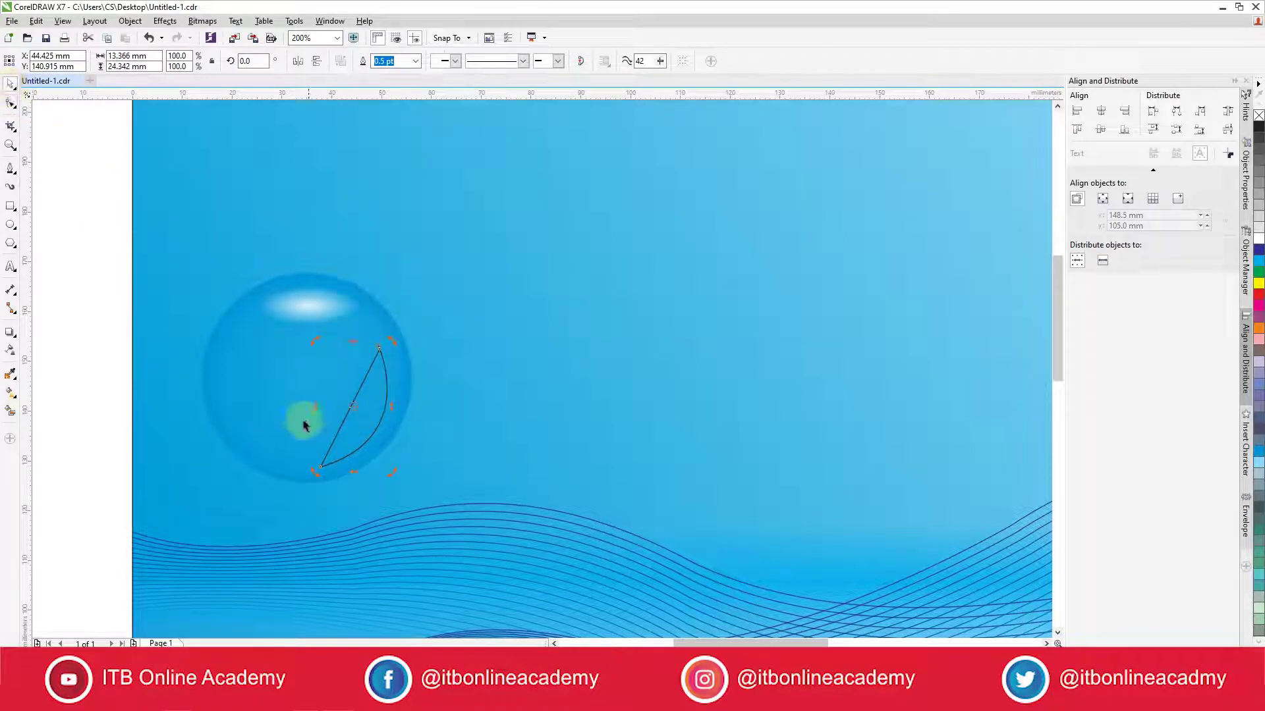
left_click(9, 103)
scroll(348, 411, "up", 1)
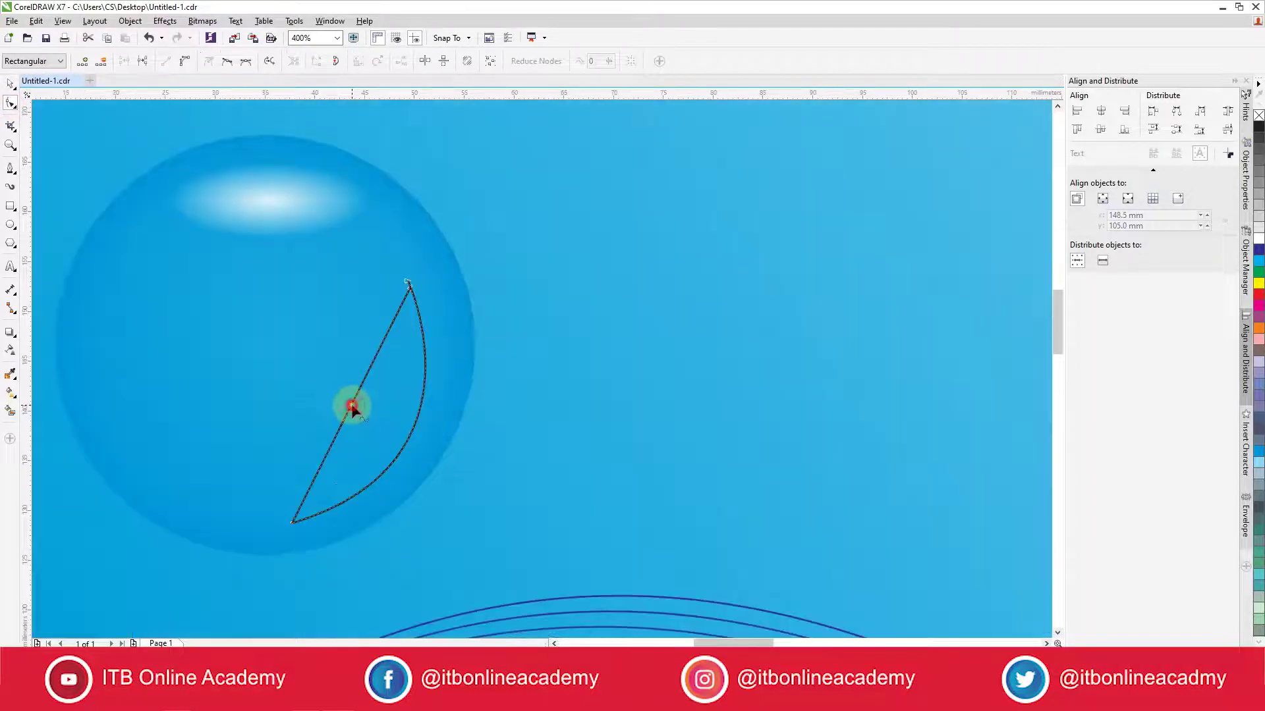
right_click(352, 409)
left_click(388, 460)
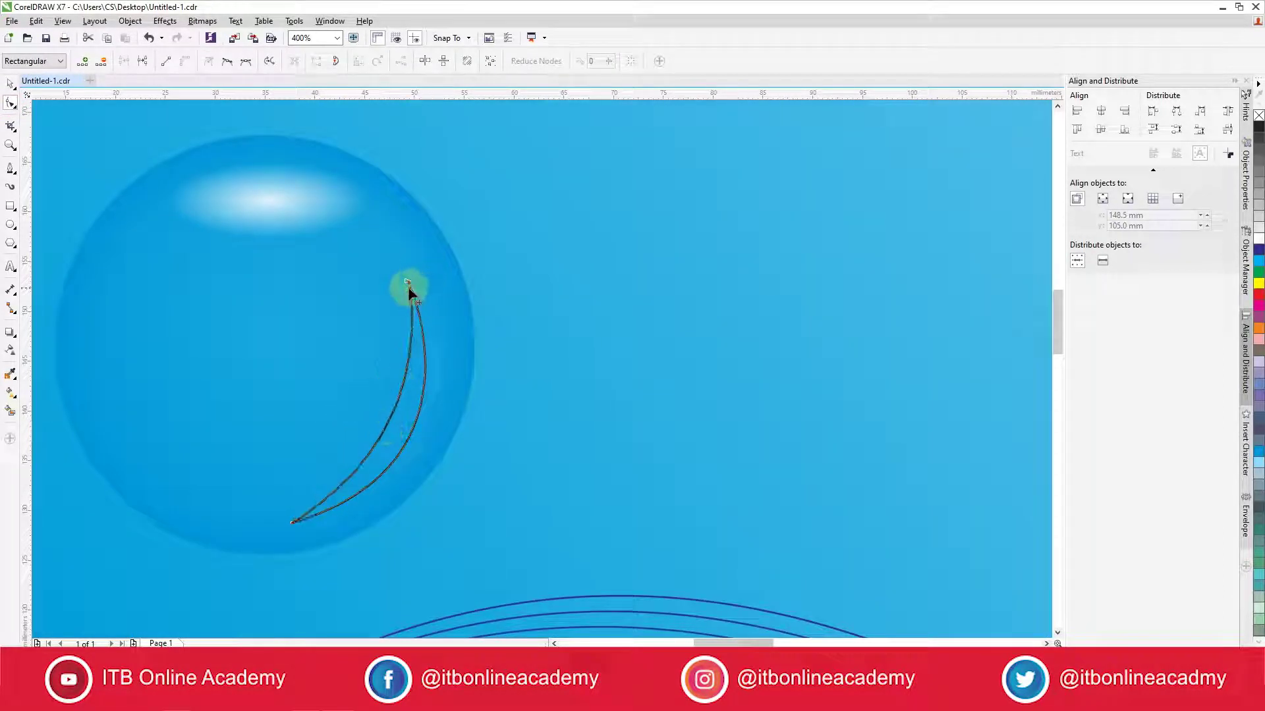
left_click(414, 408)
left_click_drag(416, 385, 432, 380)
left_click_drag(382, 466, 403, 466)
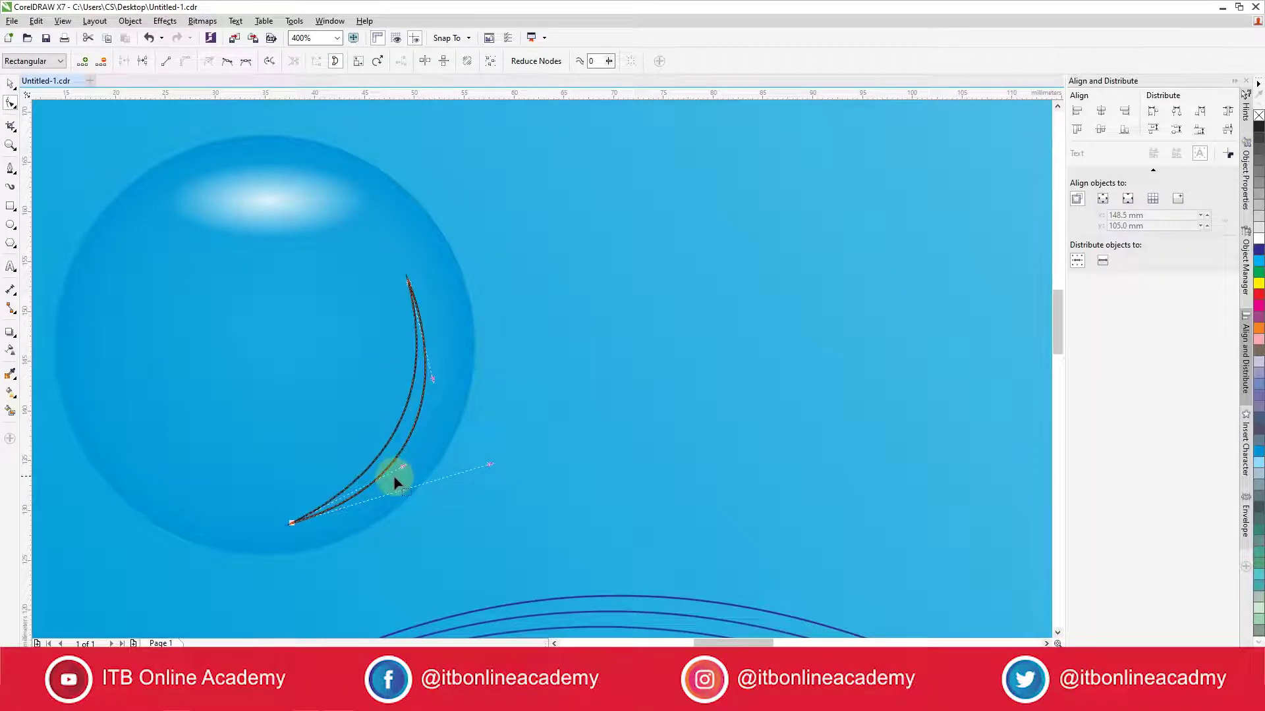
Step: Fill the crescent with white and shift it slightly up and to the right, closer to the circle's edge
left_click(11, 81)
left_click_drag(401, 430, 381, 412)
left_click(418, 413)
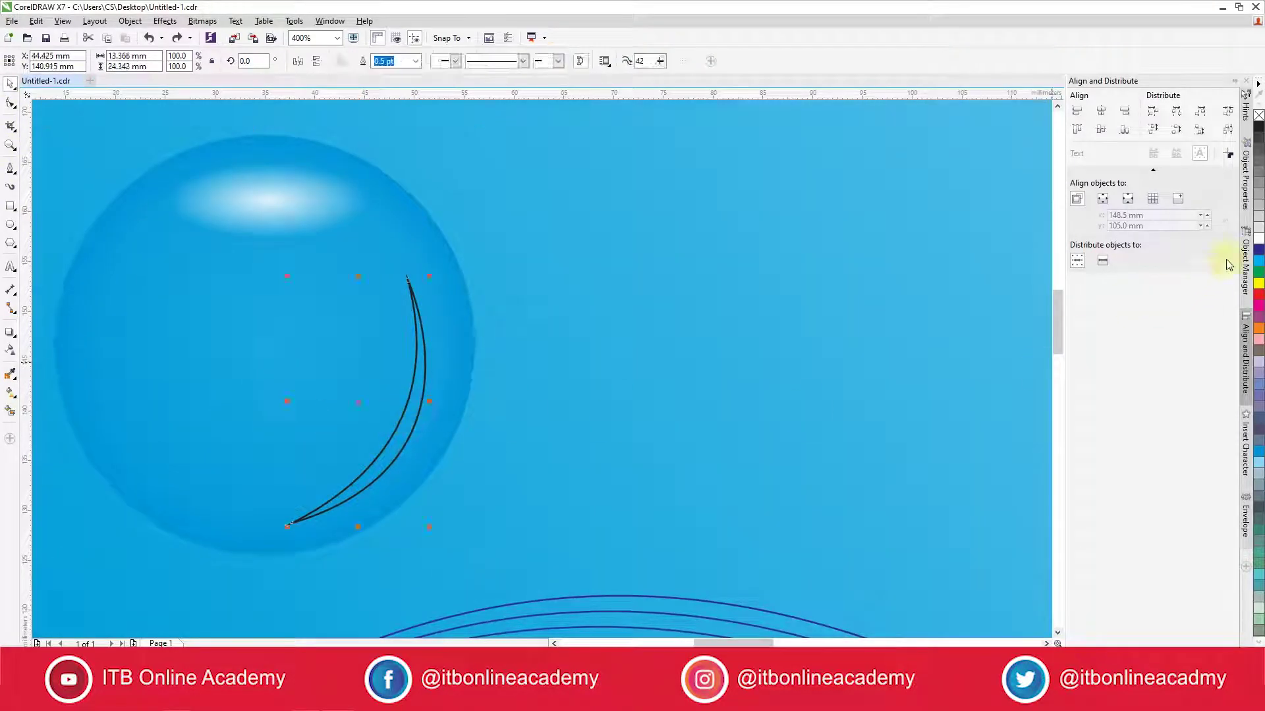
left_click(1260, 247)
left_click_drag(415, 430, 425, 424)
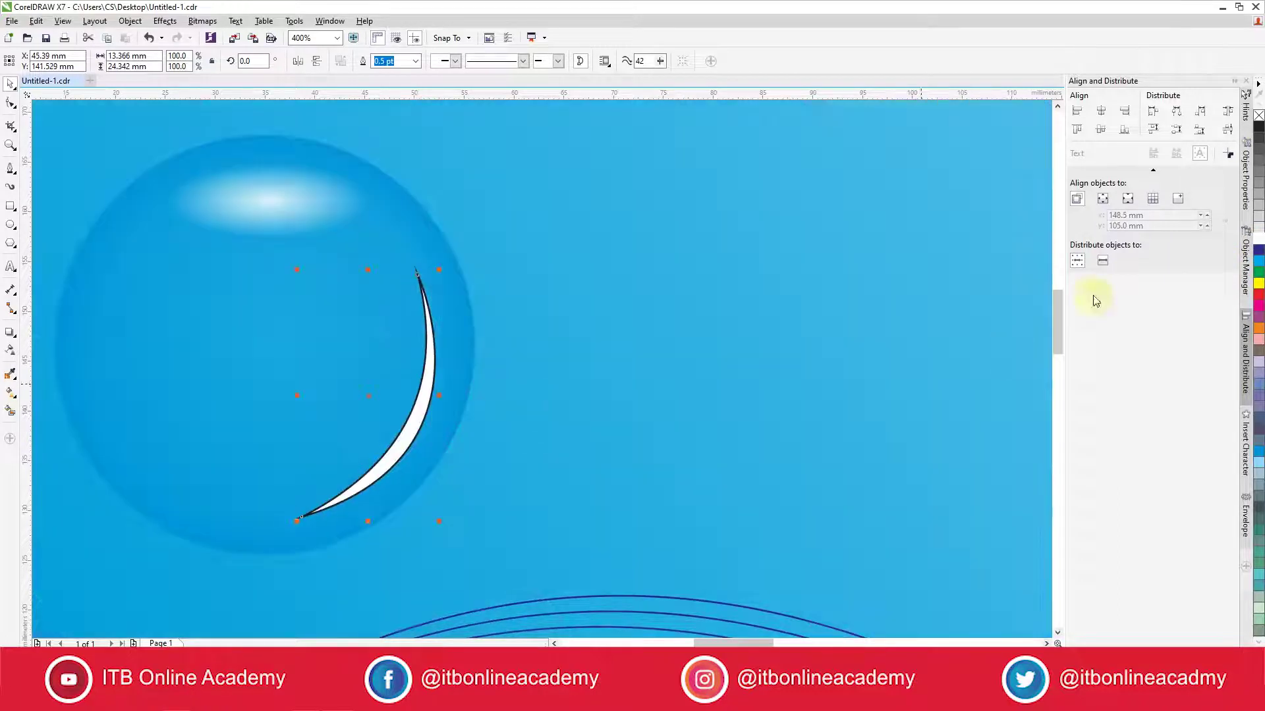
Step: Remove the crescent's outline and convert it to a 300 dpi bitmap with anti-aliasing and a transparent background
right_click(1259, 117)
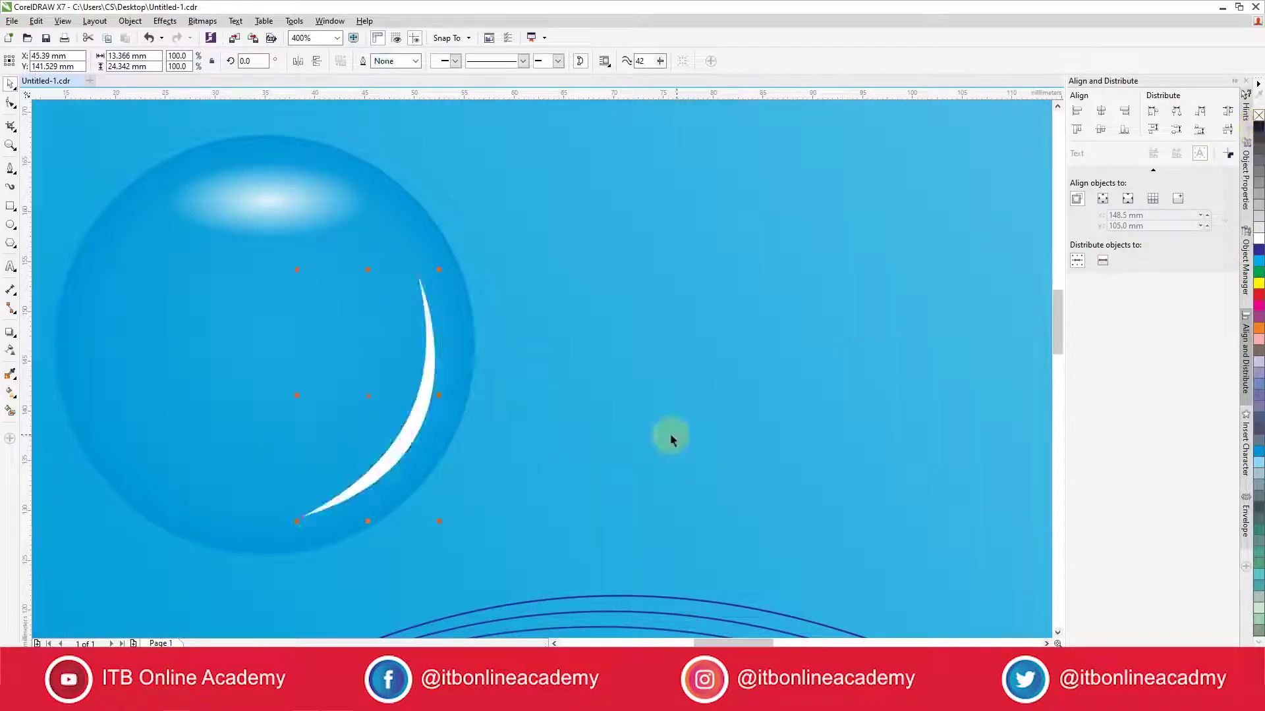
left_click(191, 22)
left_click(211, 34)
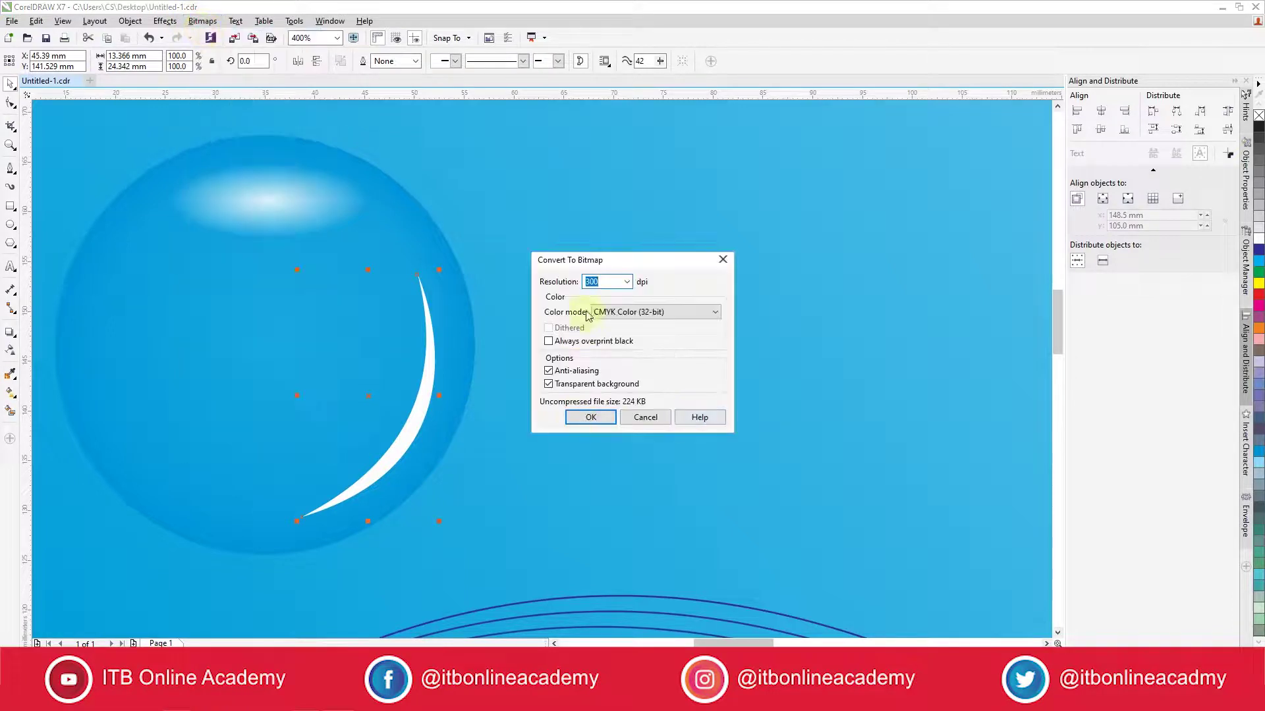
left_click(593, 312)
left_click(612, 360)
left_click(590, 417)
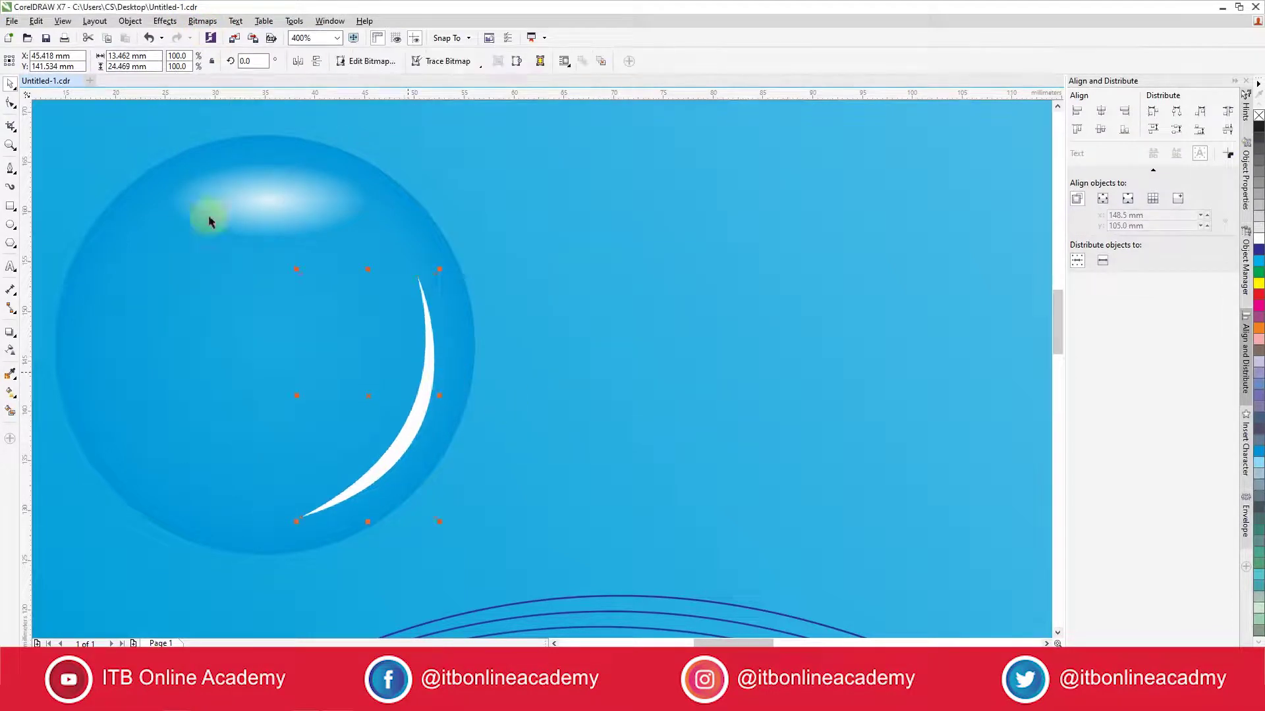
Step: Apply a Gaussian Blur with a 19-pixel radius to the white crescent bitmap
left_click(199, 21)
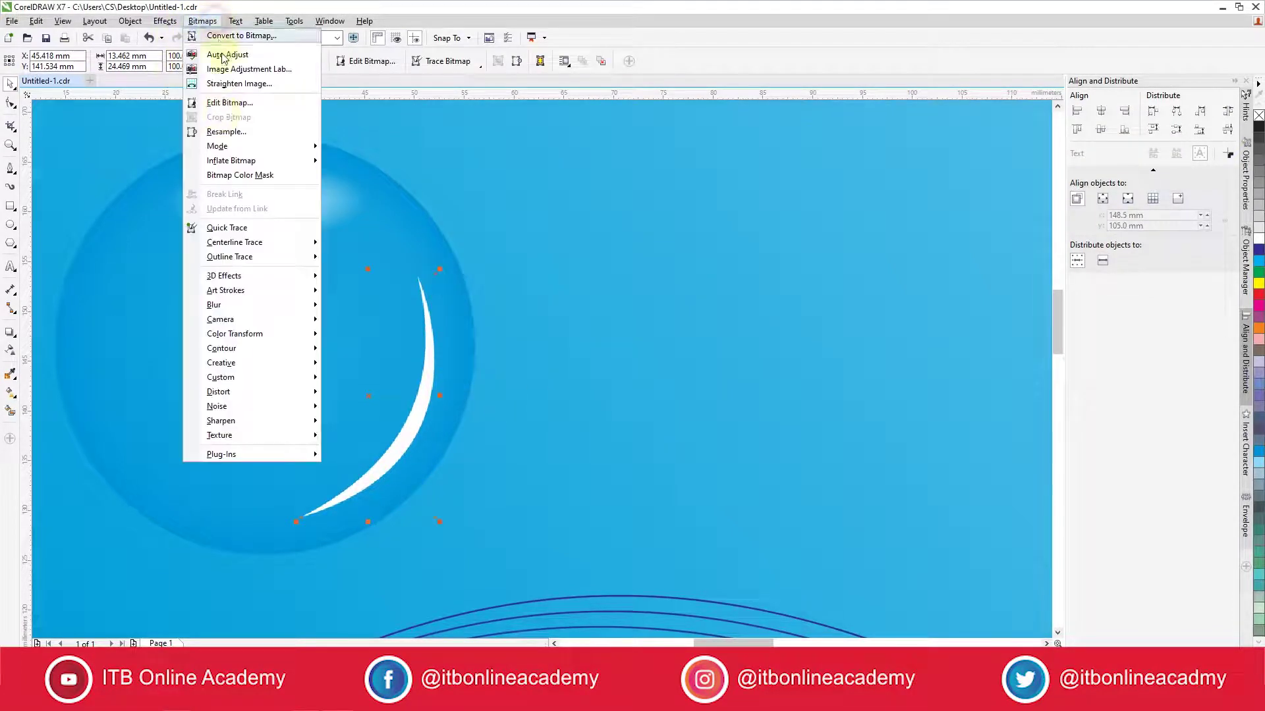
mouse_move(237, 305)
left_click(368, 321)
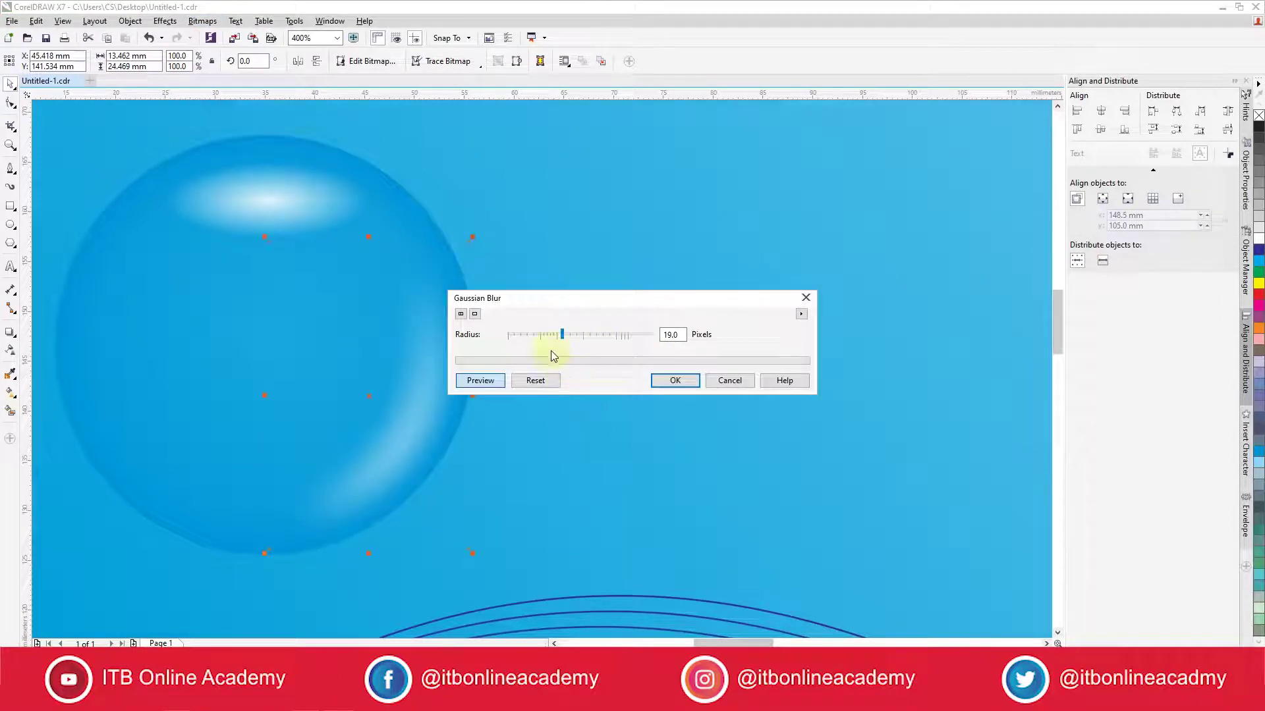
left_click_drag(588, 304, 672, 293)
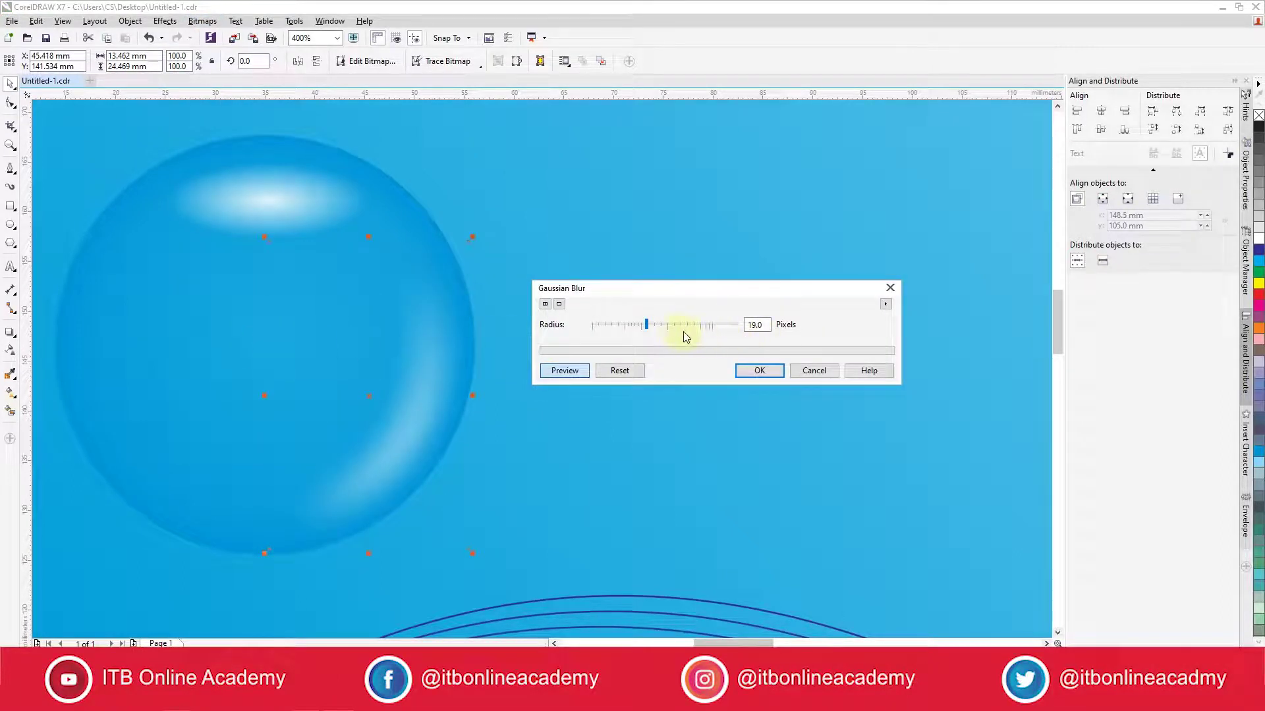
left_click(759, 371)
Step: Convert the oval highlight at the bubble's top to a 300 dpi RGB bitmap with anti-aliasing and a transparent background
scroll(520, 373, "down", 2)
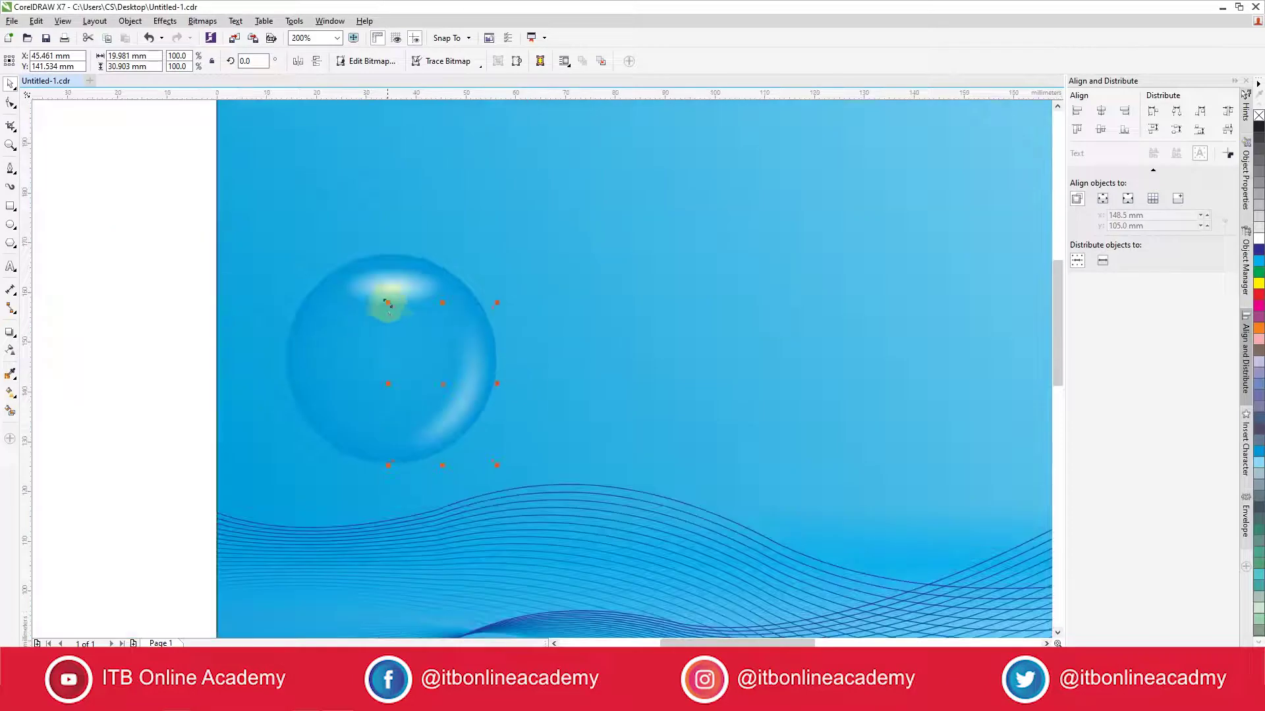
left_click(395, 292)
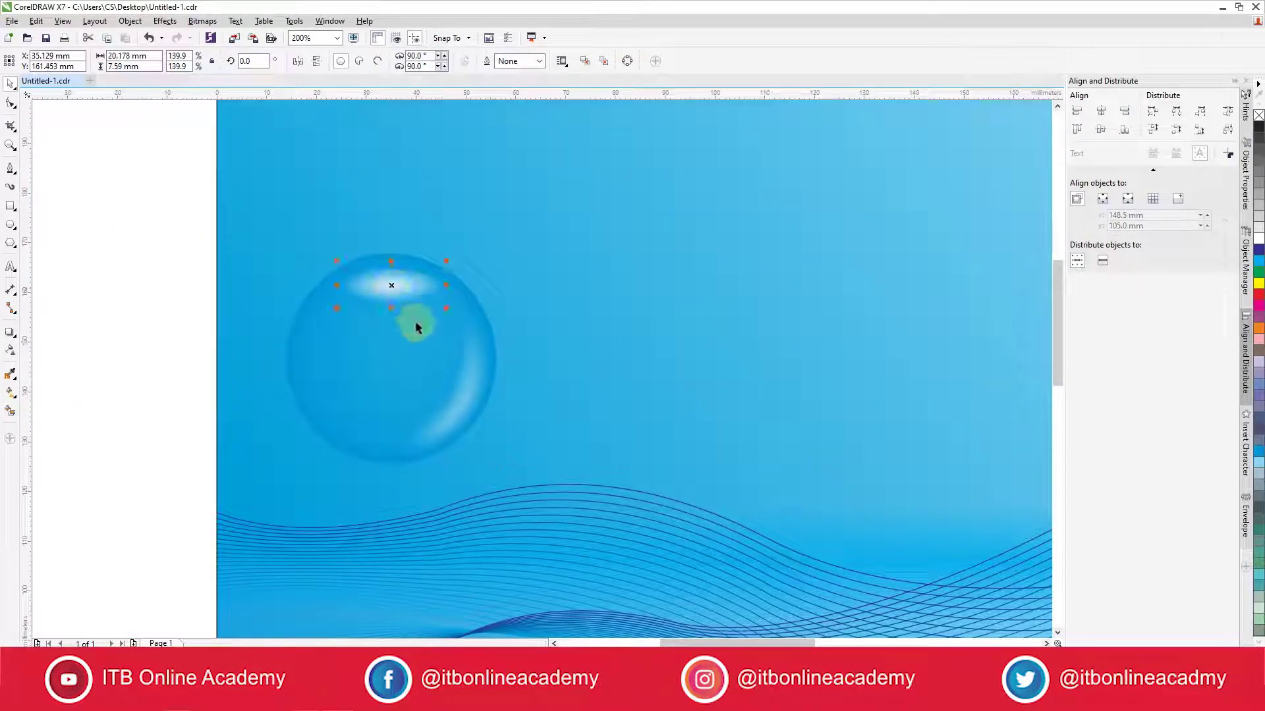
left_click(212, 23)
left_click(228, 36)
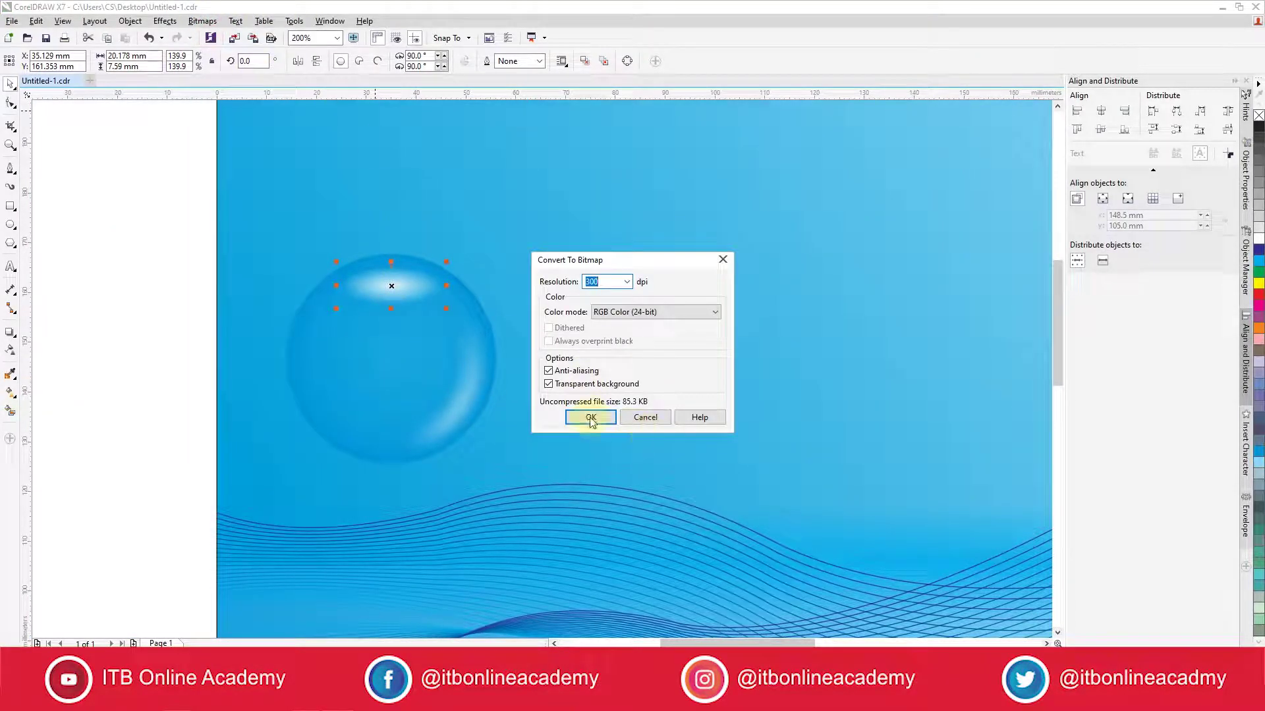
left_click(587, 417)
Step: Soften the oval top highlight with a 19-pixel Gaussian Blur
left_click(198, 21)
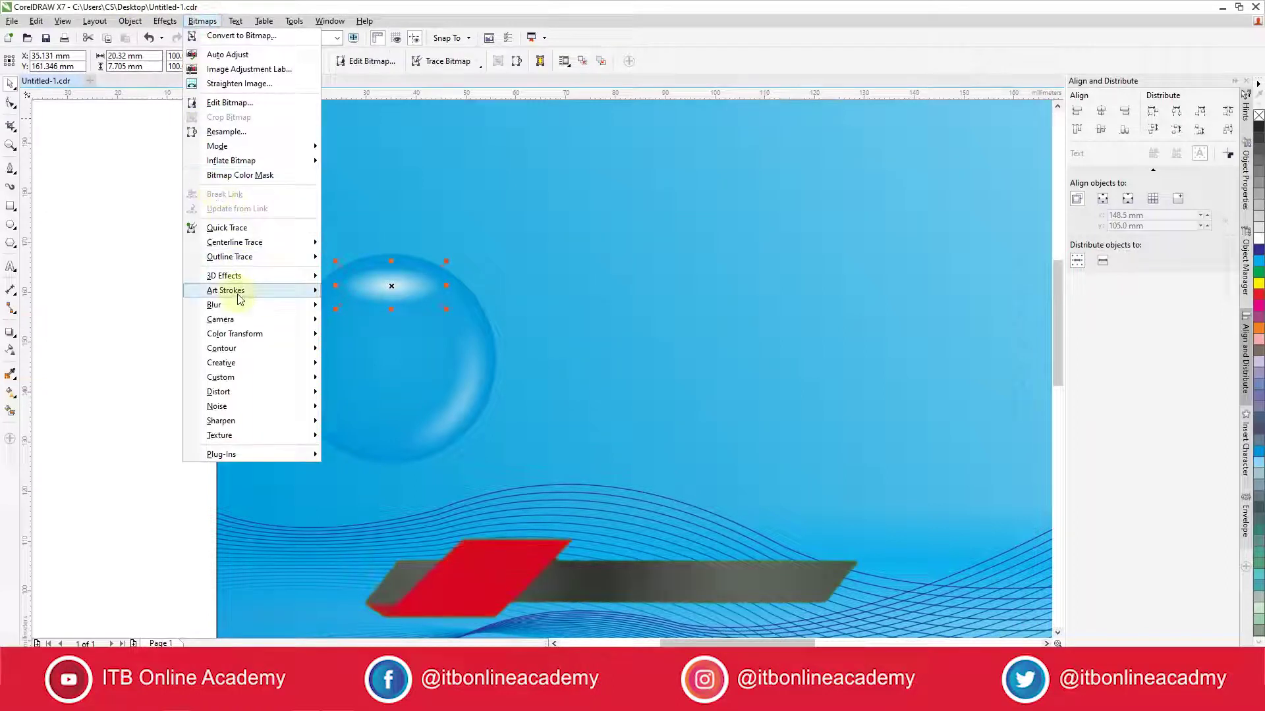
mouse_move(310, 309)
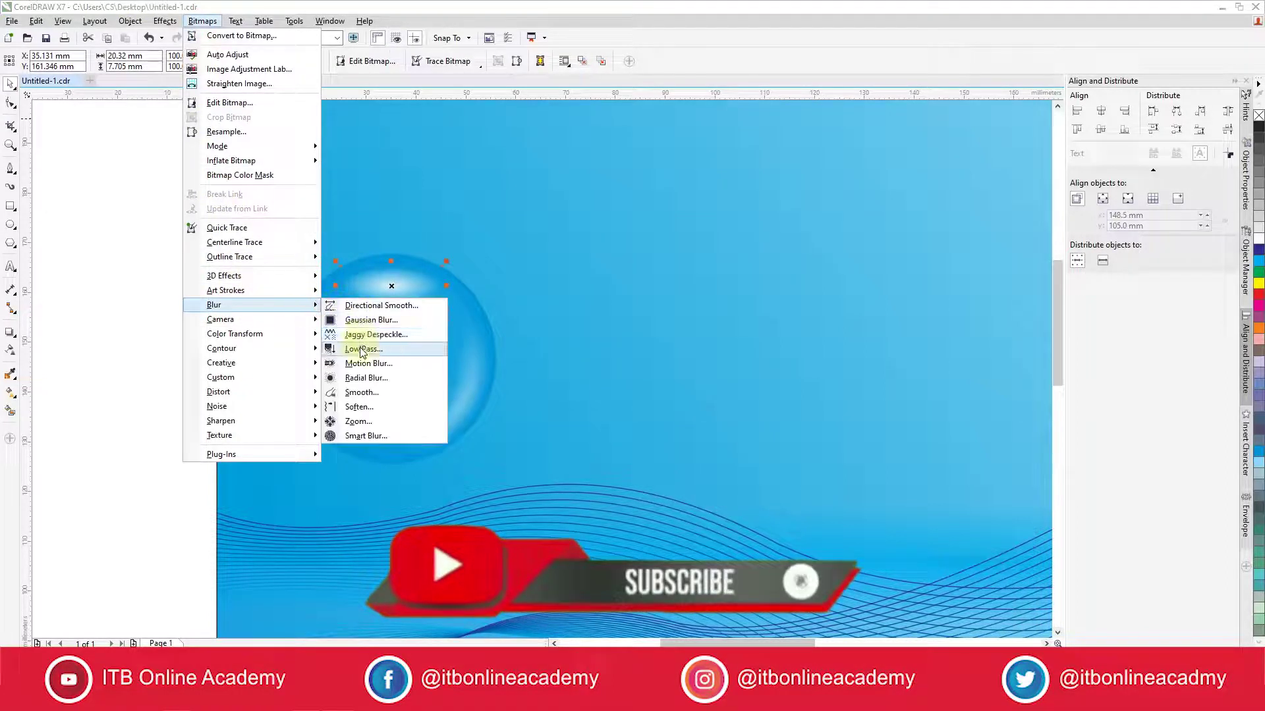
left_click(362, 320)
left_click_drag(624, 308, 731, 310)
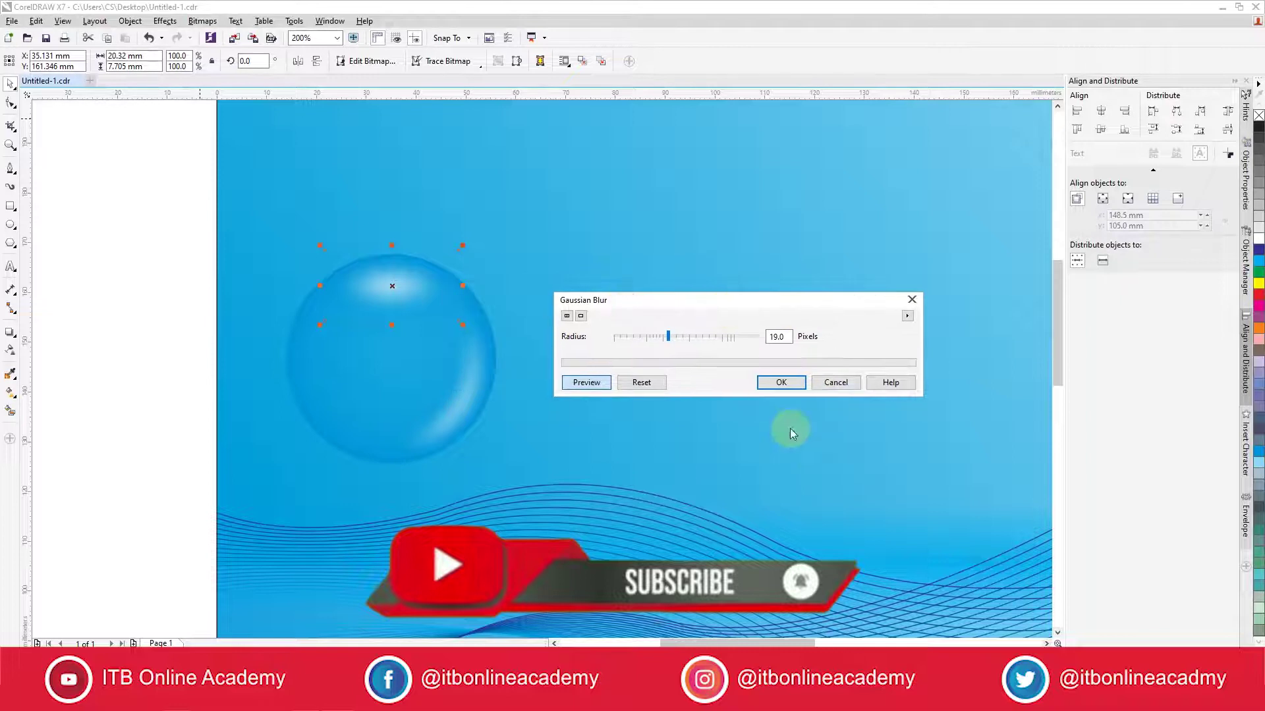
left_click(782, 384)
Step: Duplicate the blurred crescent onto the bubble's left side and mirror the copy horizontally
left_click(445, 411)
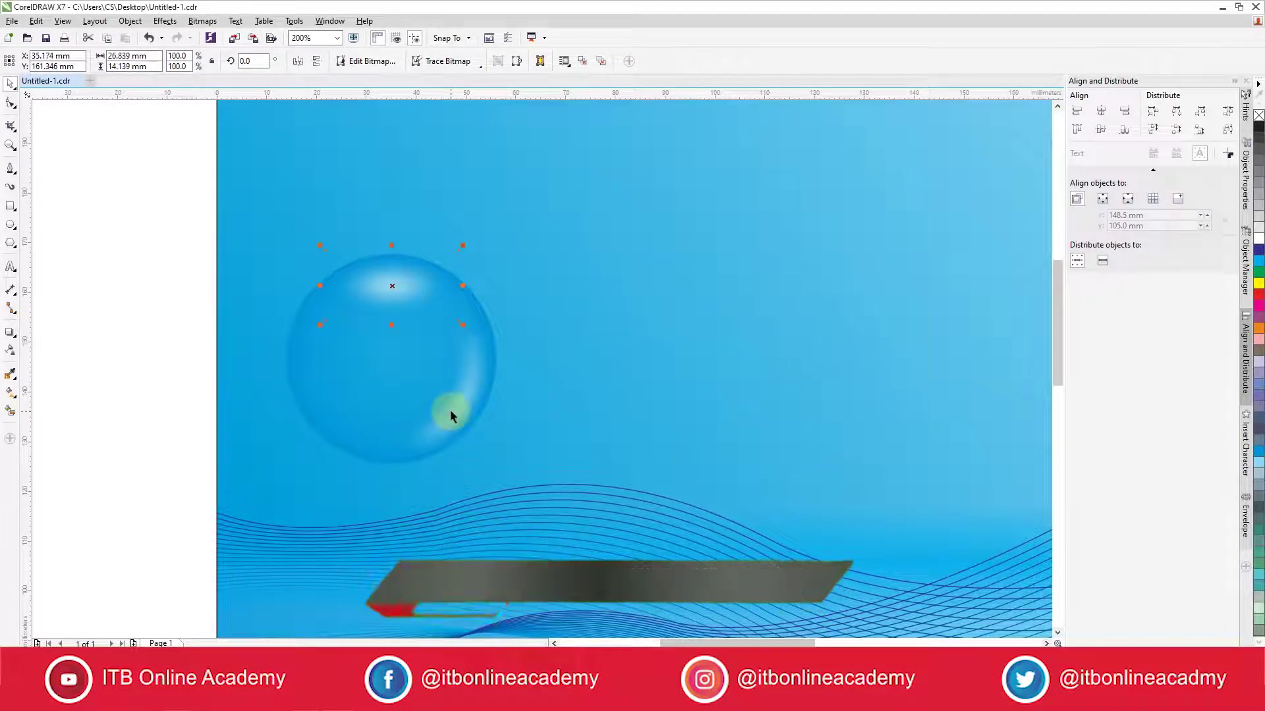
left_click_drag(463, 407, 332, 418)
left_click(298, 61)
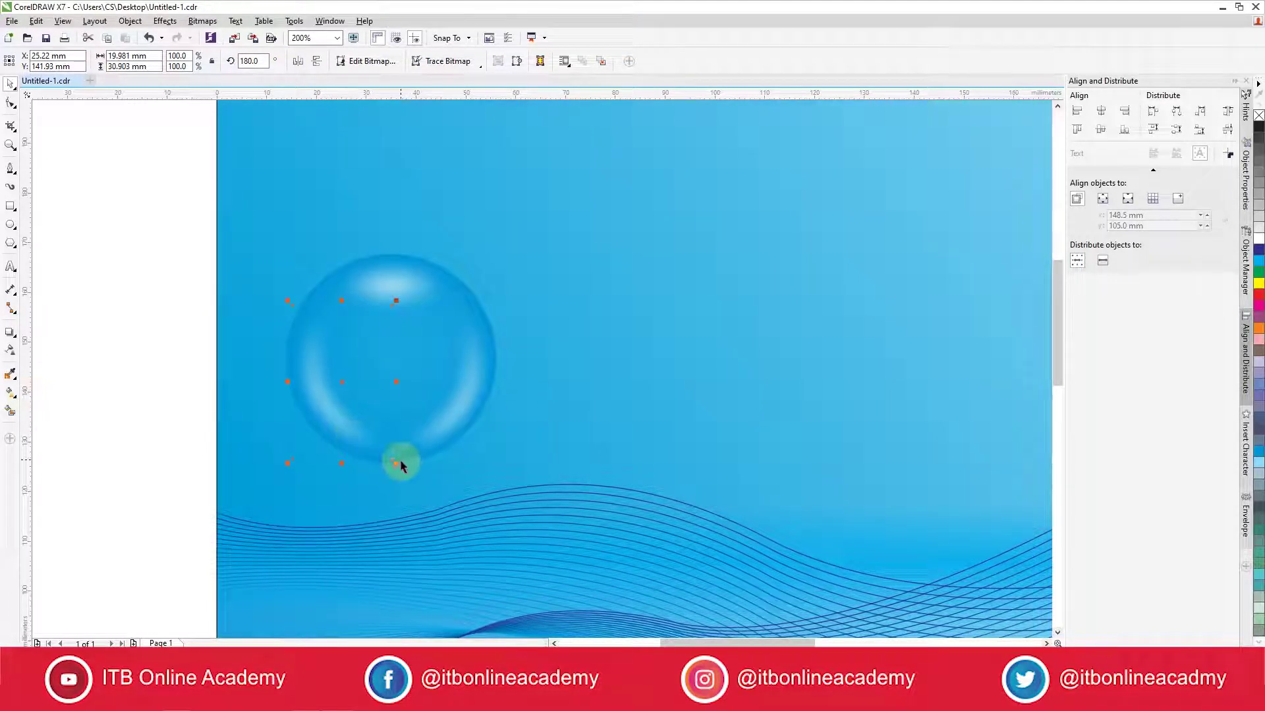
Step: Scale the mirrored crescent to about 89.2% and rotate it to about 176.3 degrees to follow the bubble's left edge
left_click_drag(397, 465, 350, 424)
scroll(350, 424, "down", 2)
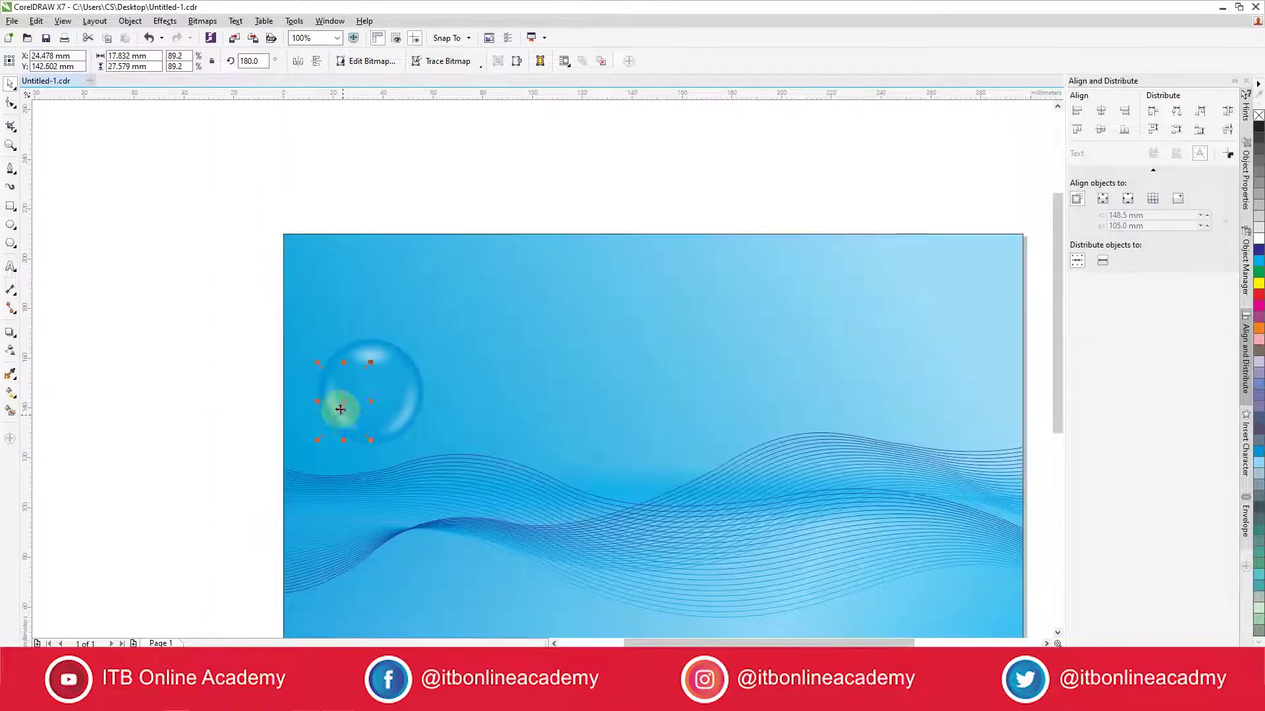
left_click(345, 399)
scroll(340, 372, "up", 4)
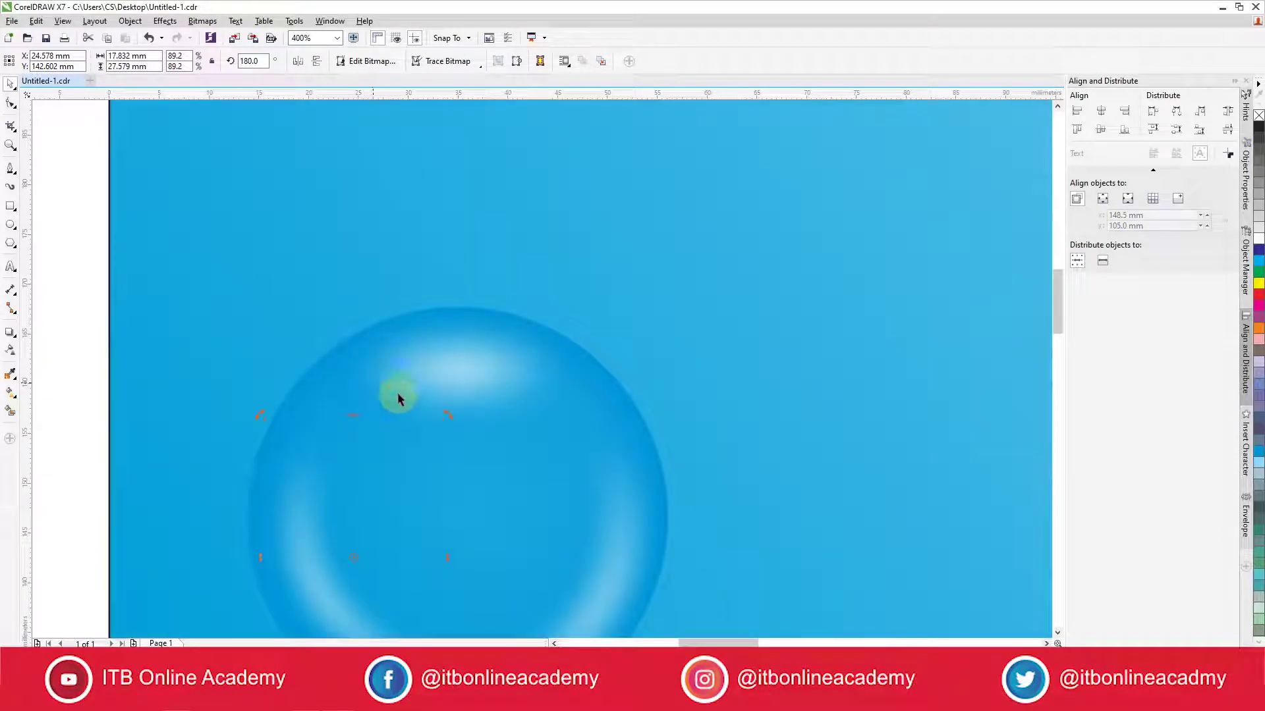
left_click_drag(446, 418, 454, 415)
Step: Blur the left crescent further with a Gaussian Blur radius of 26 pixels
scroll(373, 305, "down", 2)
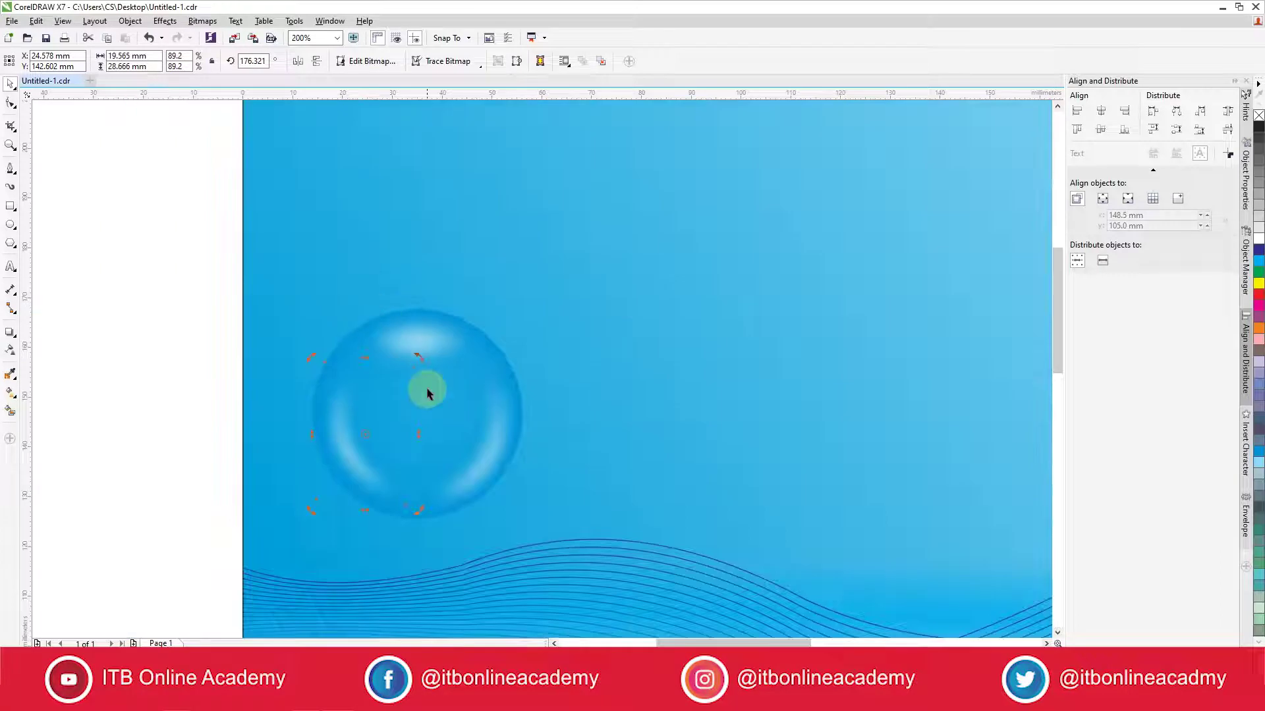
left_click(341, 419)
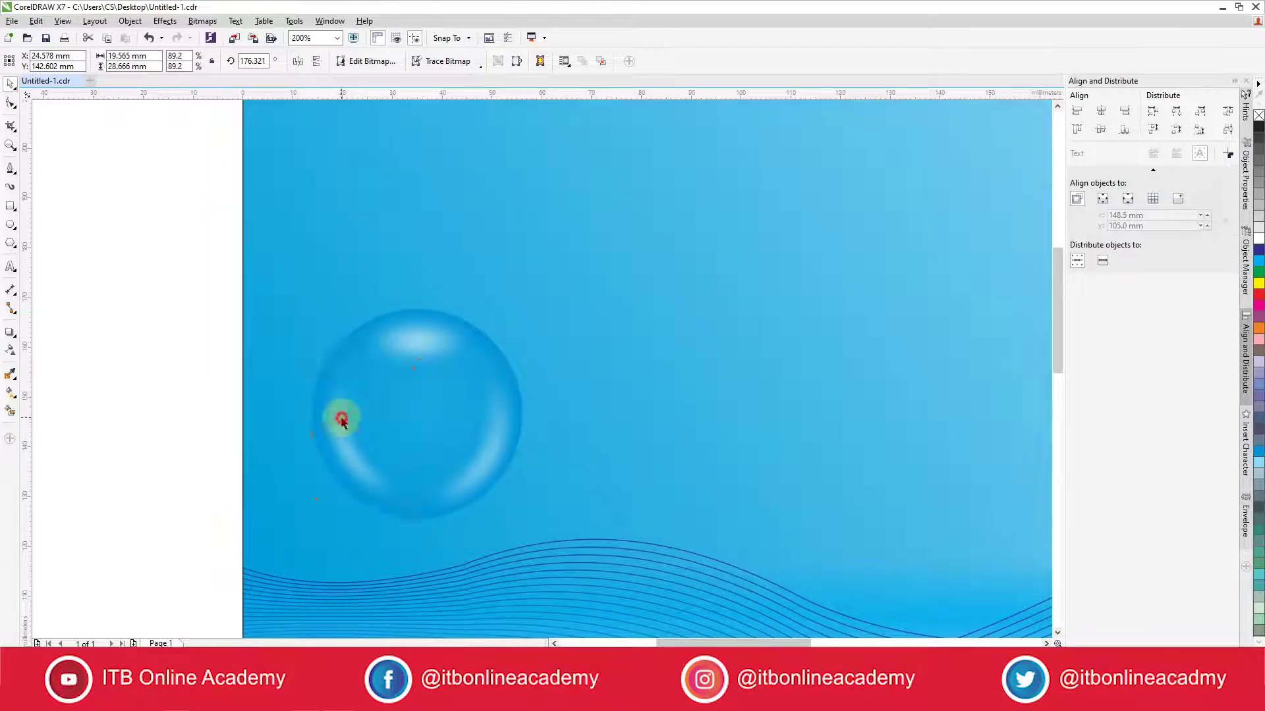
left_click(202, 21)
mouse_move(224, 319)
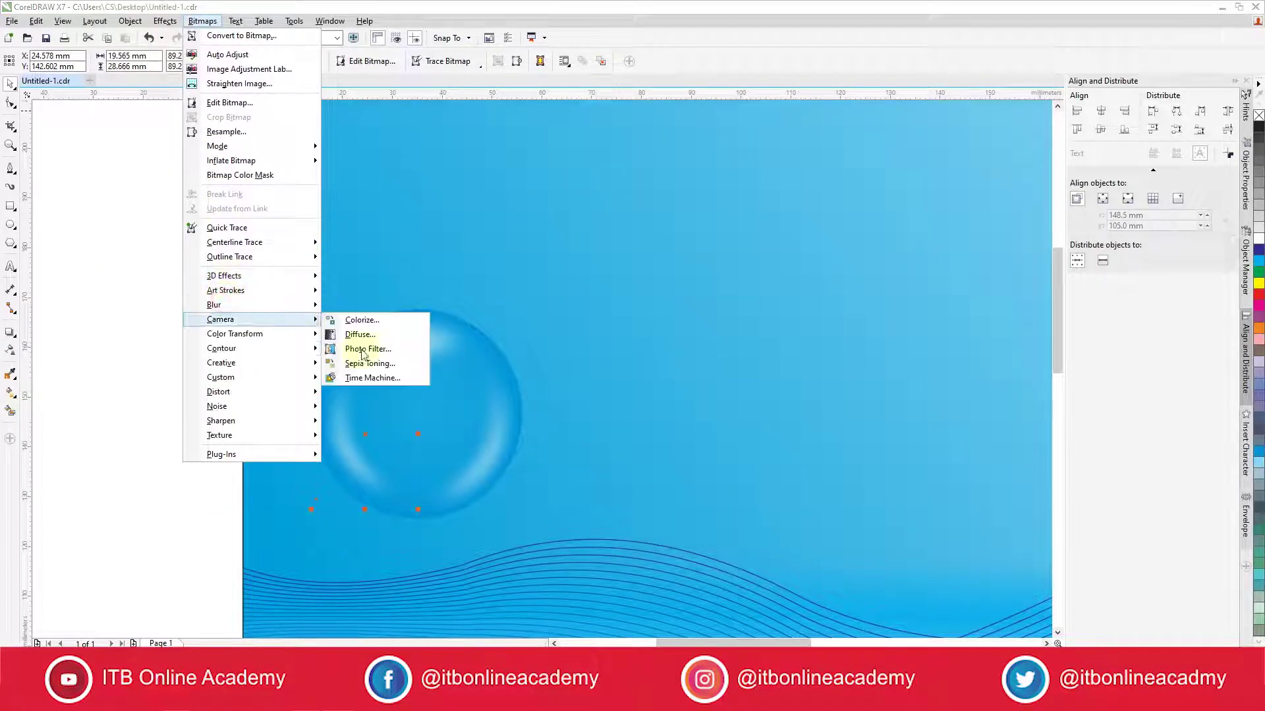
mouse_move(277, 305)
left_click(369, 323)
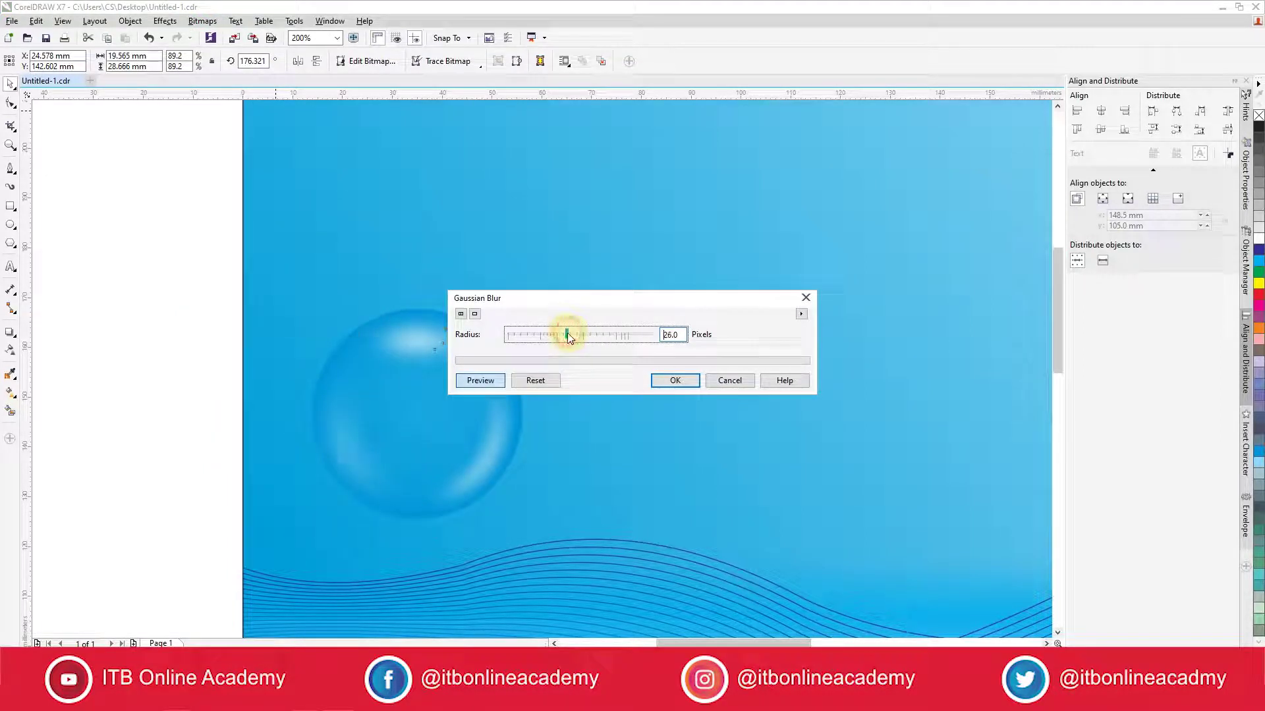
left_click(675, 381)
Step: Select all parts of the bubble, enlarge them together to about 52.9 by 51.5 mm, and group them
scroll(362, 294, "down", 2)
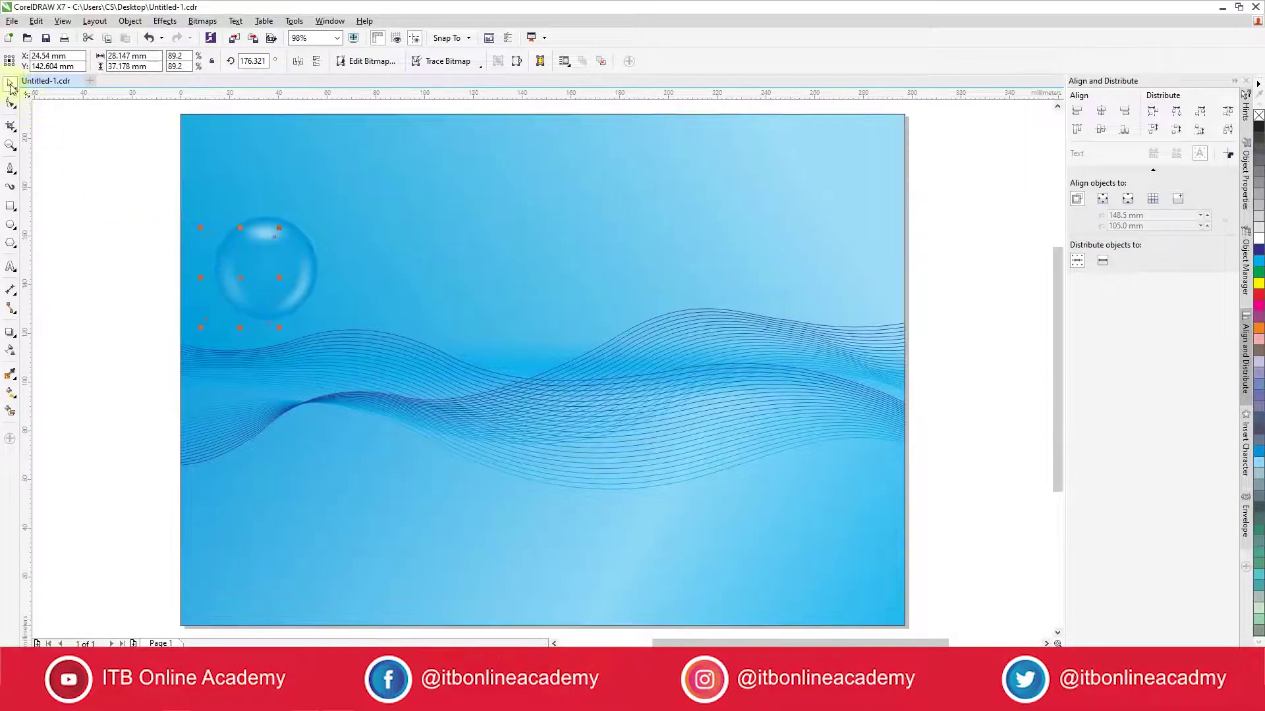
left_click(80, 159)
left_click_drag(359, 288, 385, 358)
left_click_drag(319, 328, 339, 341)
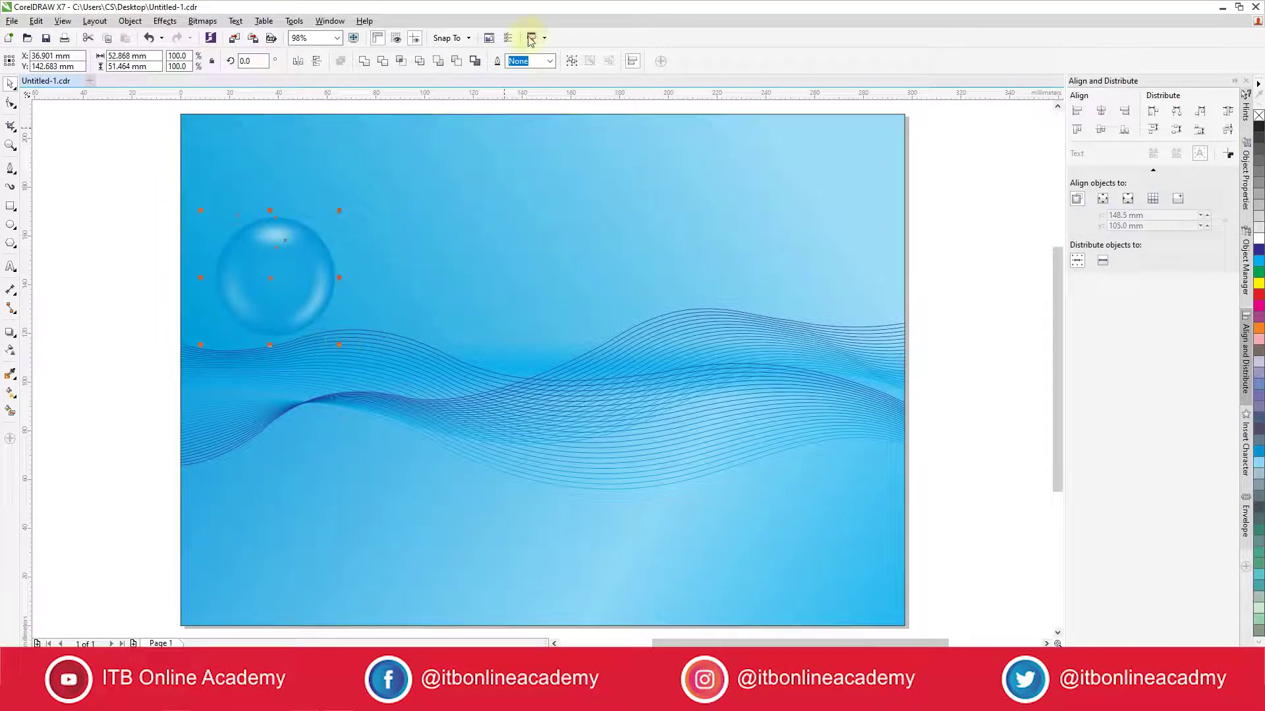
left_click(572, 61)
Step: Duplicate the bubble to the right of the original and shrink the copy to roughly a quarter of its size
left_click_drag(276, 282, 392, 322)
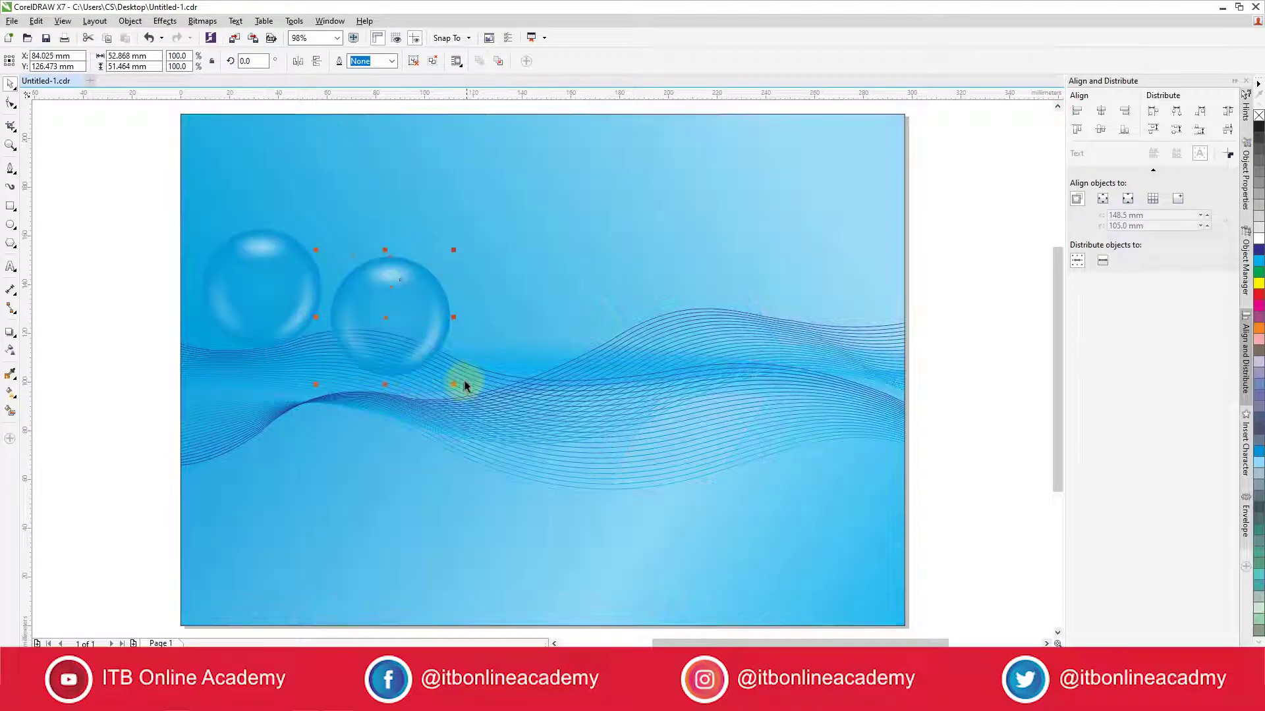
left_click_drag(453, 384, 357, 308)
scroll(417, 355, "up", 2)
left_click_drag(435, 382, 429, 361)
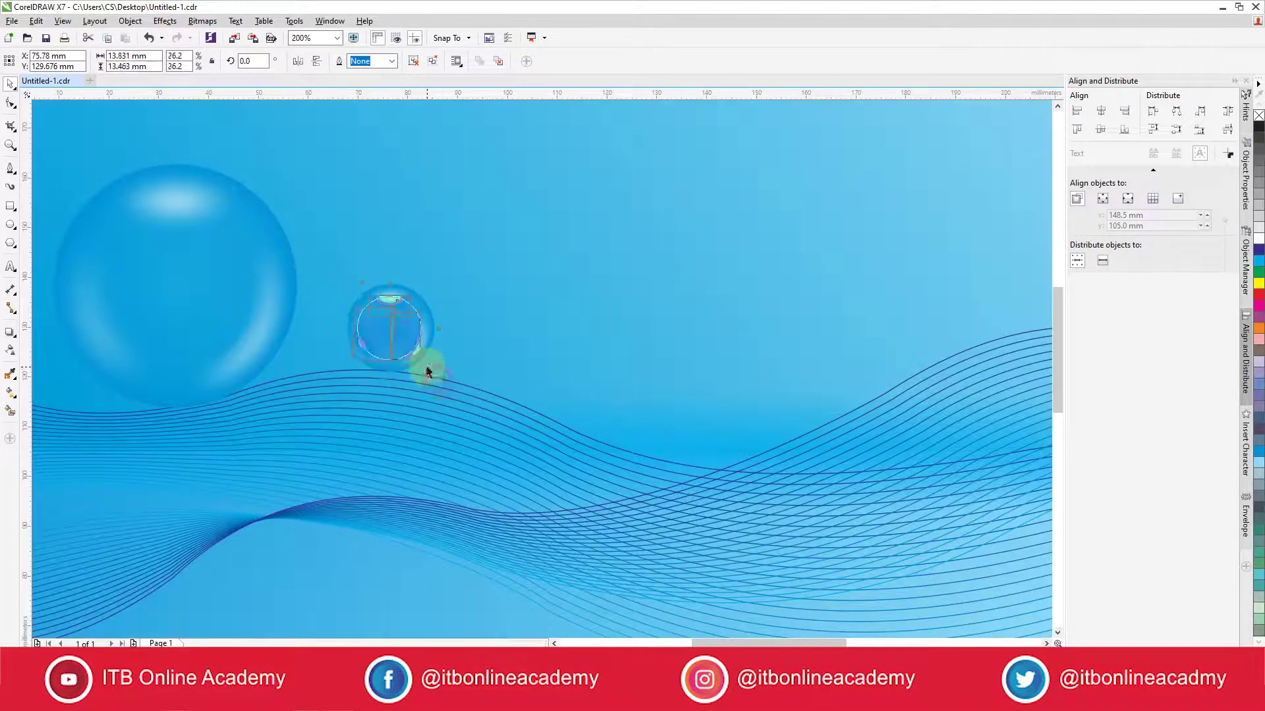
Step: Make two more copies of the small bubble beside the large one, giving each a different size
scroll(429, 361, "down", 2)
left_click_drag(370, 323, 360, 267)
right_click(360, 267)
left_click_drag(377, 284, 400, 274)
right_click(410, 291)
scroll(400, 274, "up", 4)
mouse_move(428, 344)
left_mouse_down()
mouse_move(415, 319)
mouse_move(439, 347)
left_mouse_up()
scroll(460, 342, "down", 2)
Step: Duplicate the large bubble over the page's upper-left corner and enlarge the copy to about 64.1 by 62.4 mm
left_click(325, 346)
left_click_drag(312, 355, 181, 136)
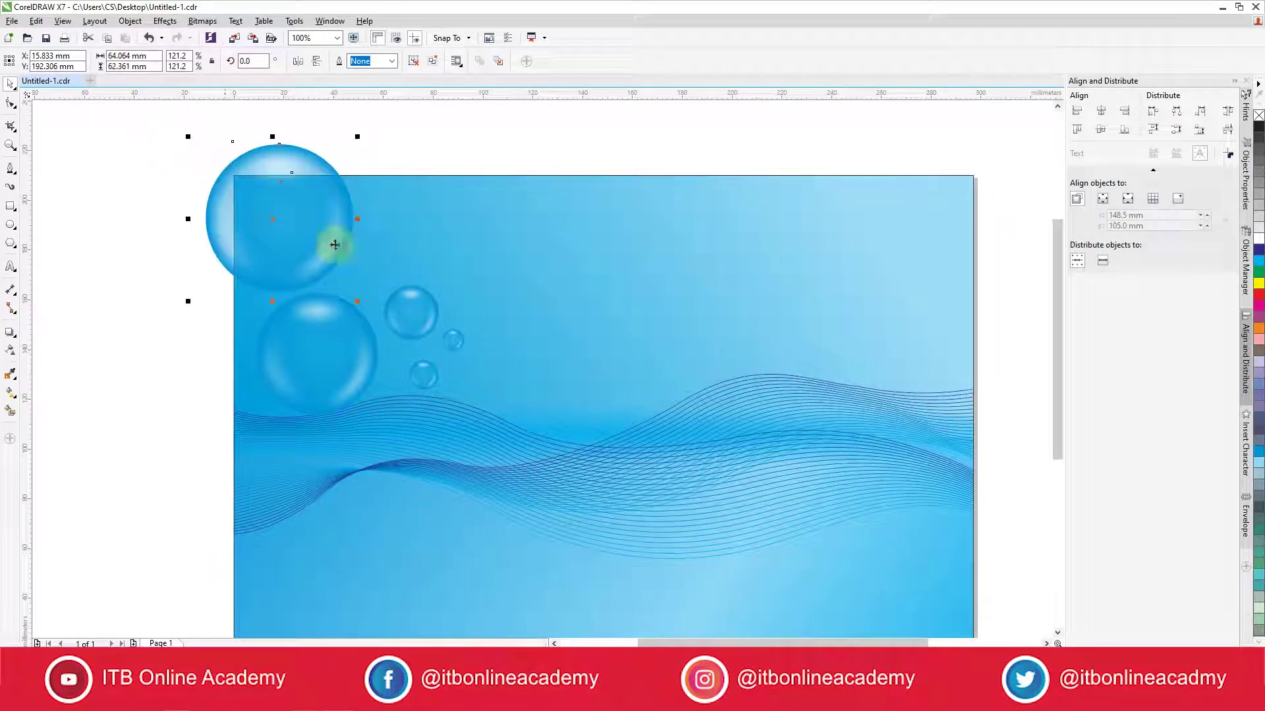
left_click_drag(313, 243, 325, 226)
Step: PowerClip the upper-left corner bubble inside the background rectangle
right_click(323, 228)
left_click(369, 236)
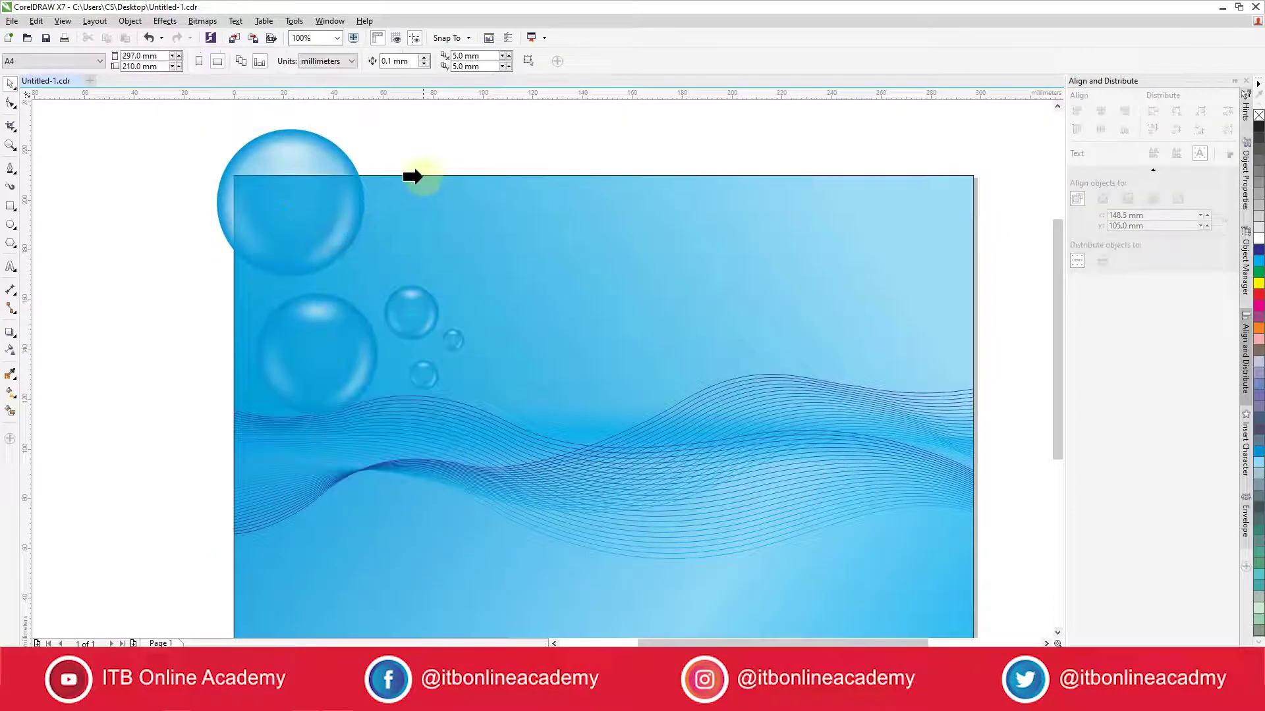
left_click(422, 178)
left_click(152, 283)
Step: Duplicate the large bubble over the page's left edge, lower down, and shrink the copy to about three quarters of its size
left_click_drag(342, 353, 223, 422)
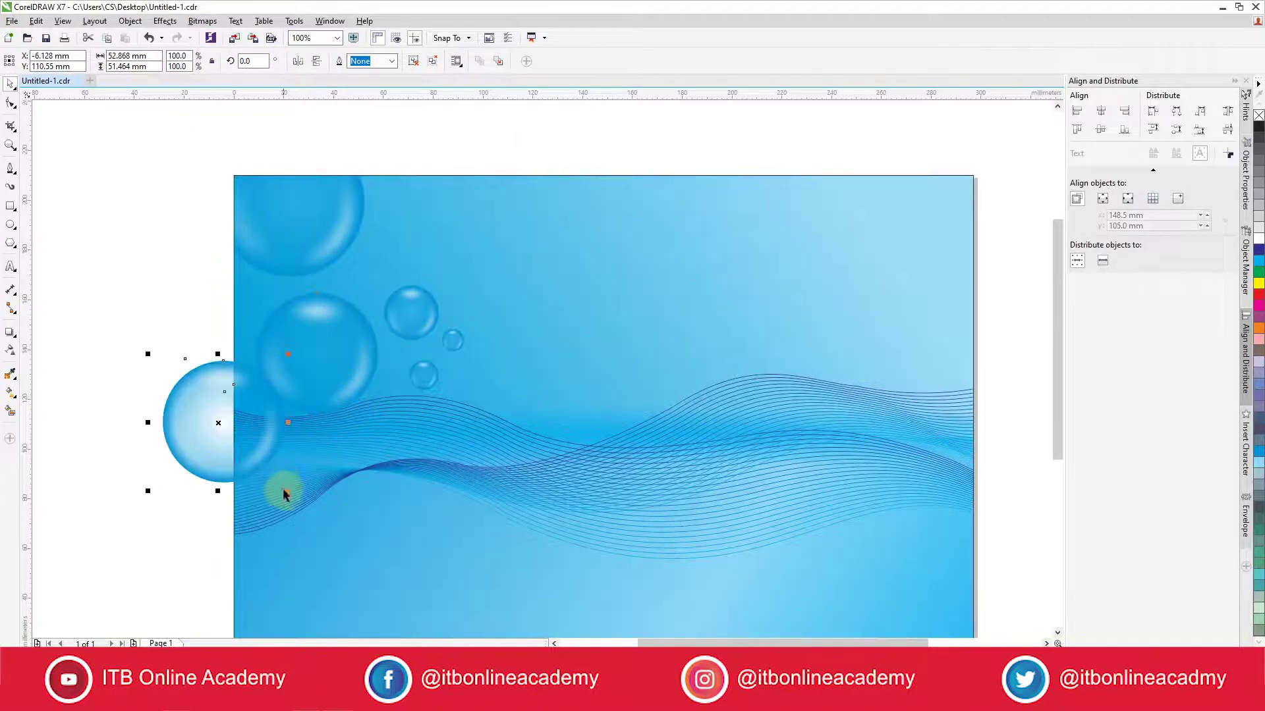
left_click_drag(283, 491, 253, 459)
left_click_drag(194, 409, 208, 403)
Step: PowerClip the left-edge bubble inside the background and shift the large bubble slightly down and to the right
right_click(204, 420)
left_click(270, 129)
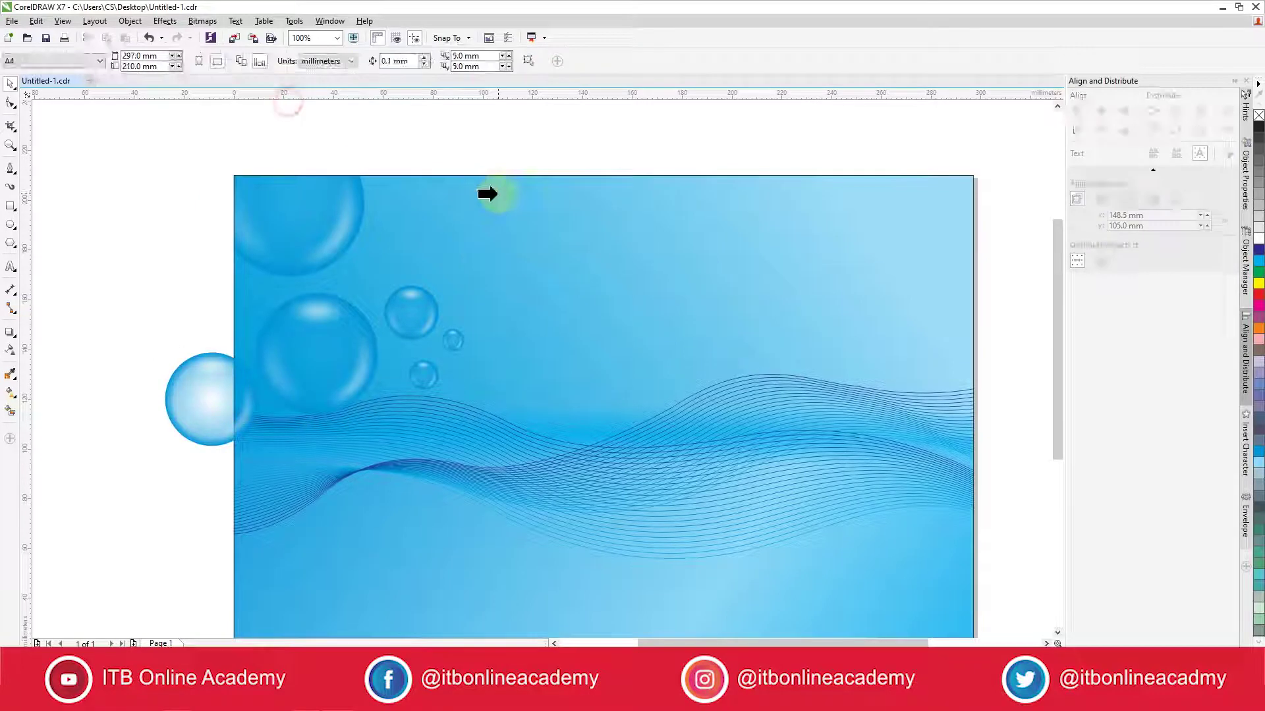
left_click(486, 191)
left_click(340, 387)
mouse_move(327, 369)
left_mouse_down()
mouse_move(316, 361)
mouse_move(335, 373)
left_mouse_up()
Step: Duplicate the large bubble and its three small neighbours to the page's lower right area
scroll(219, 249, "down", 2)
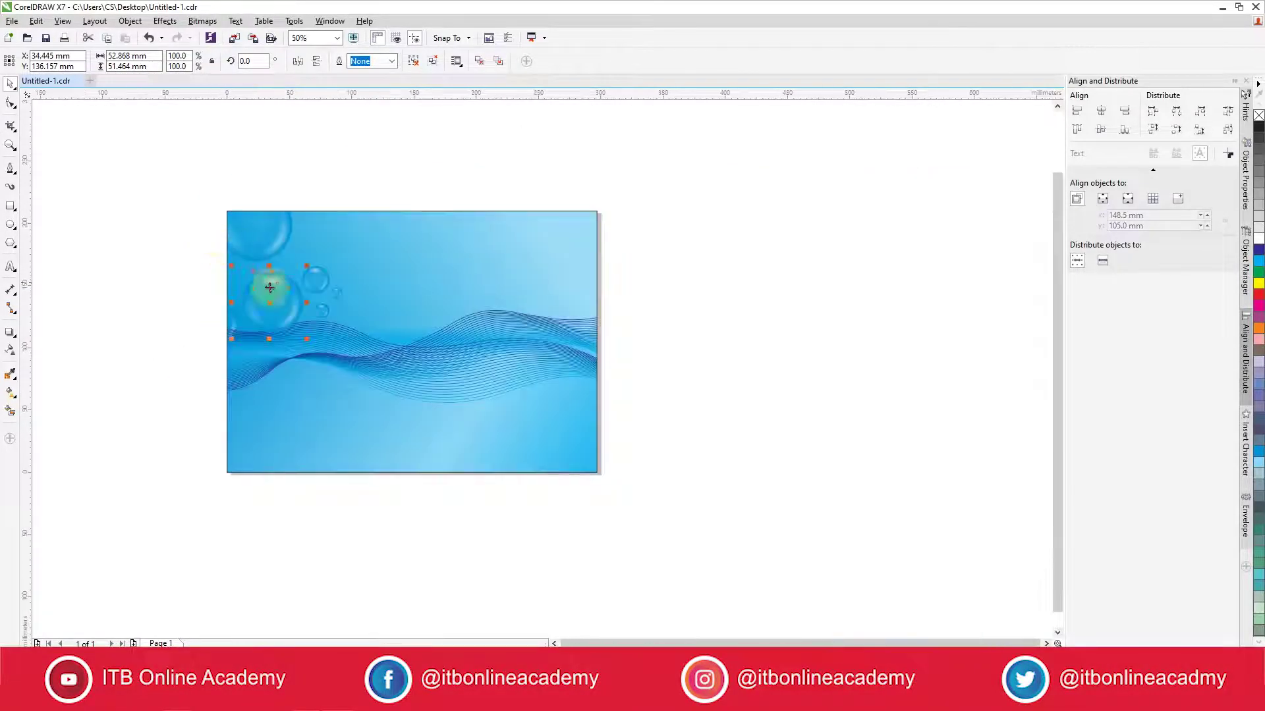
left_click_drag(131, 179, 512, 417)
scroll(513, 417, "up", 2)
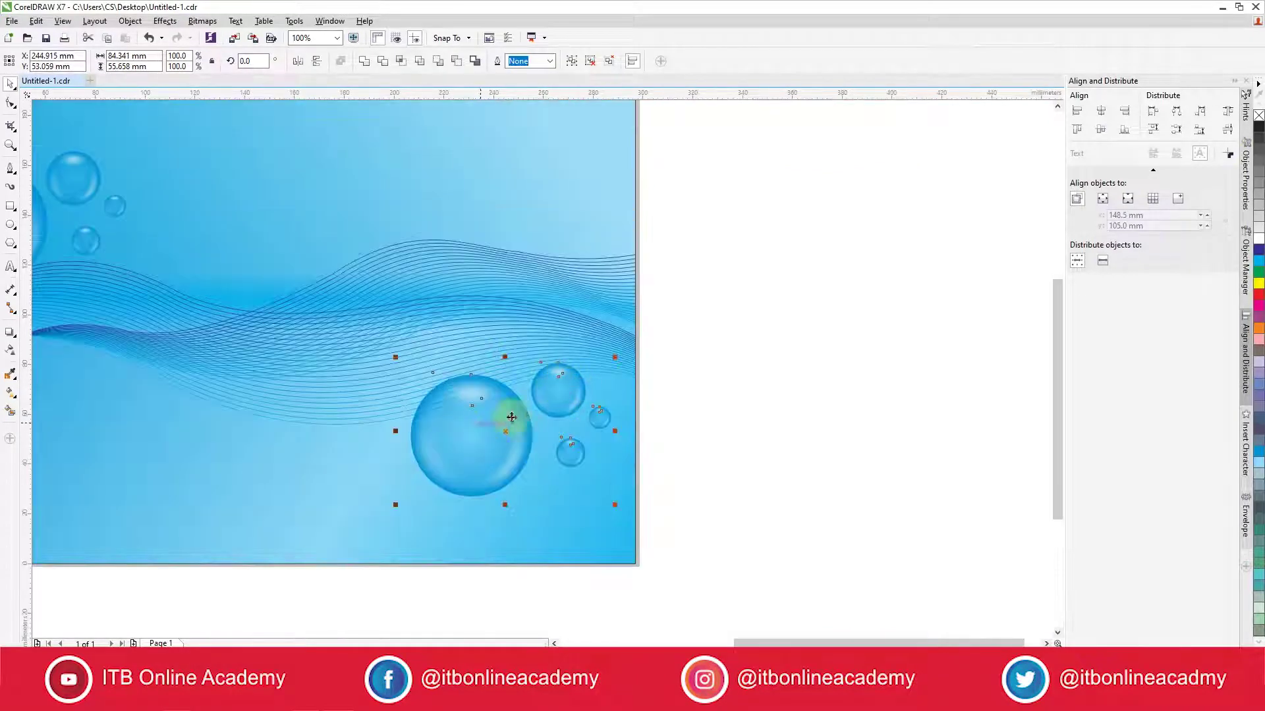
left_click(726, 412)
Step: Duplicate the lower-right large bubble over the page's right edge and PowerClip the copy inside the background
scroll(623, 408, "down", 1)
scroll(525, 385, "up", 1)
left_click(596, 456)
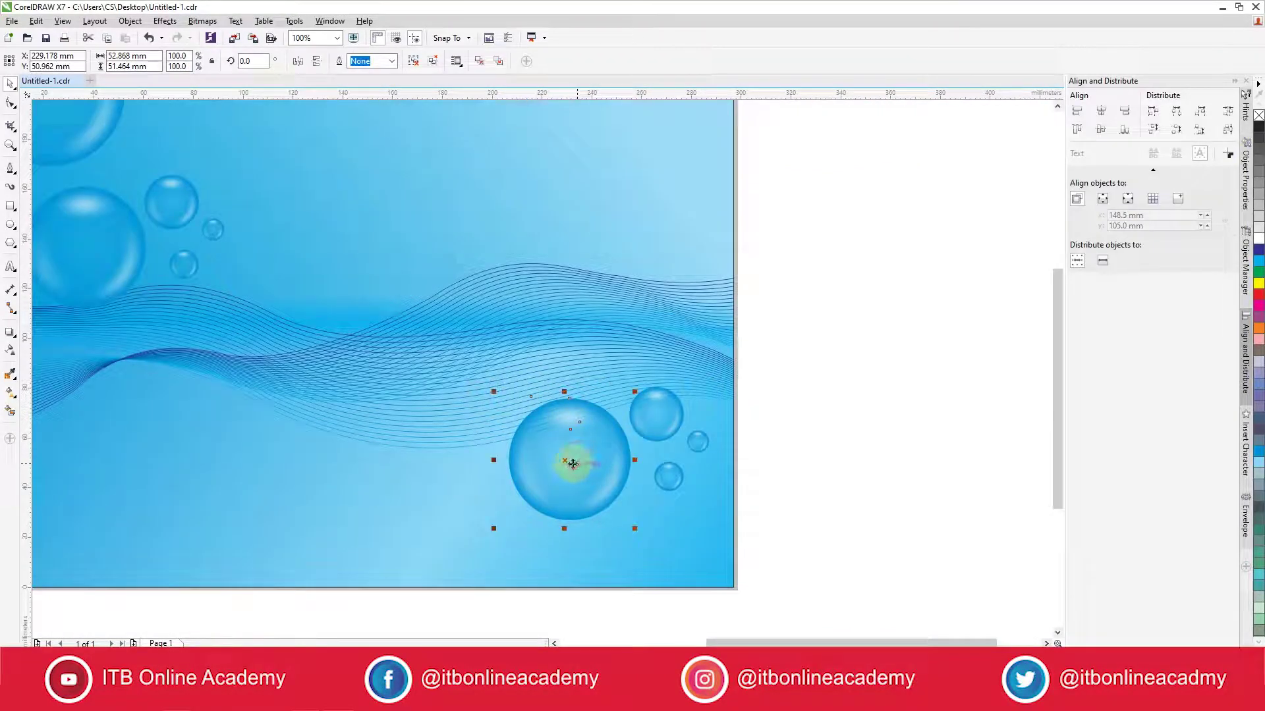
left_click_drag(573, 464, 764, 369)
right_click(756, 396)
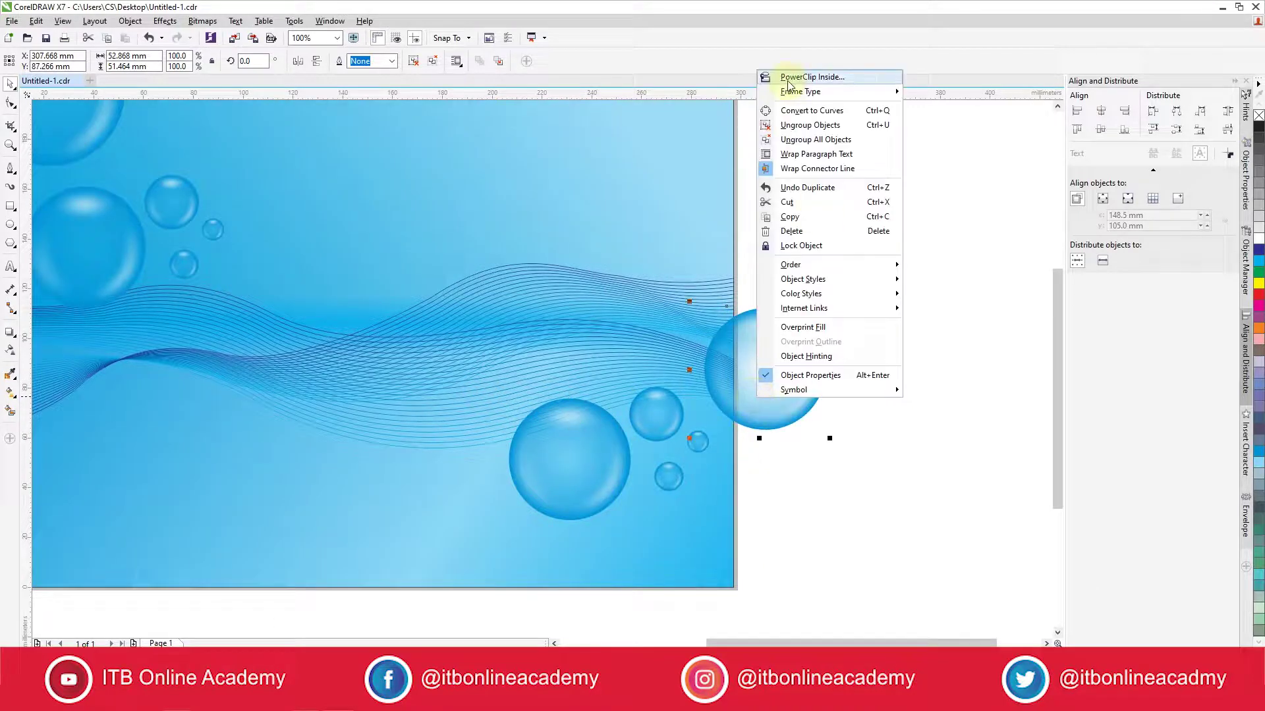
left_click(798, 78)
left_click(728, 538)
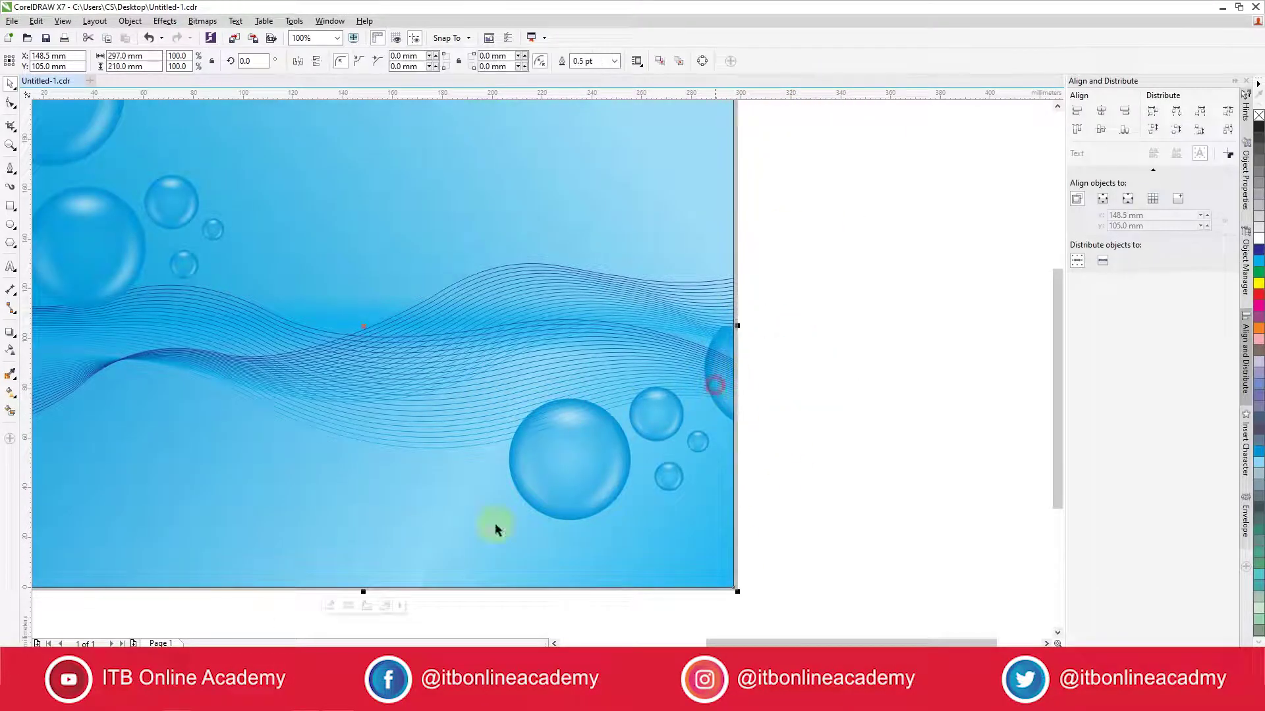
left_click(330, 605)
left_click(364, 607)
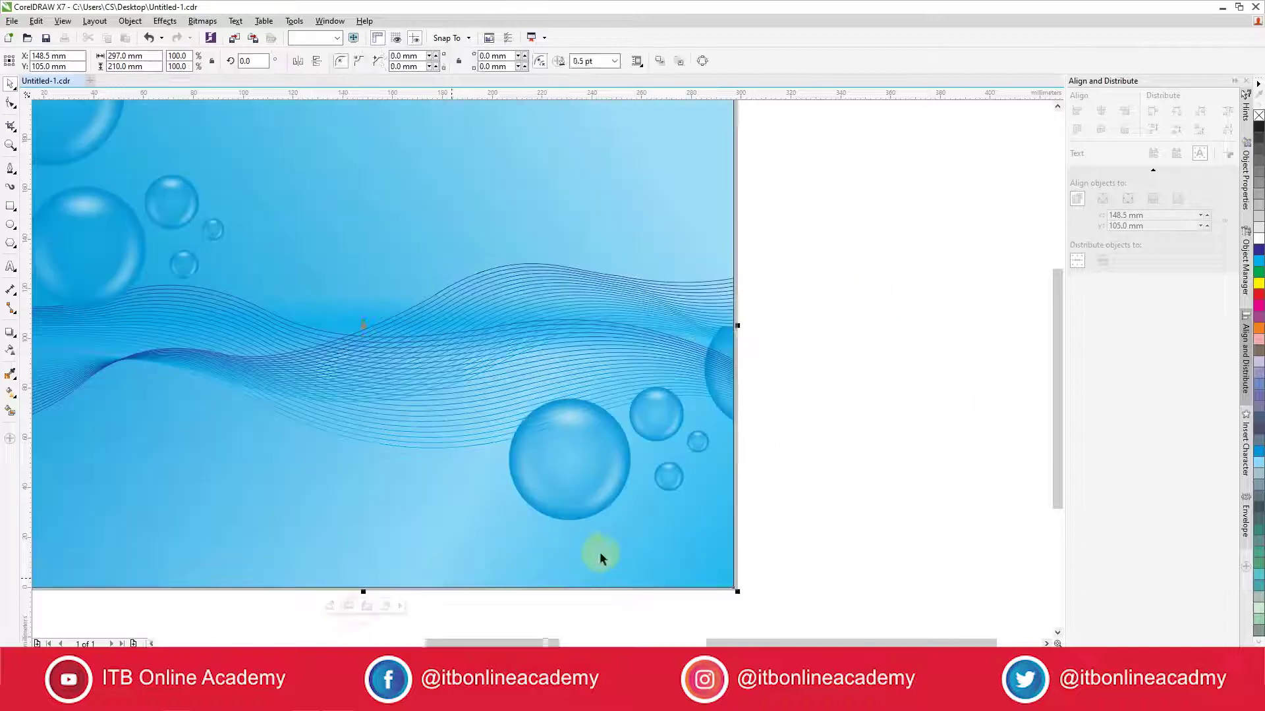
key("F10")
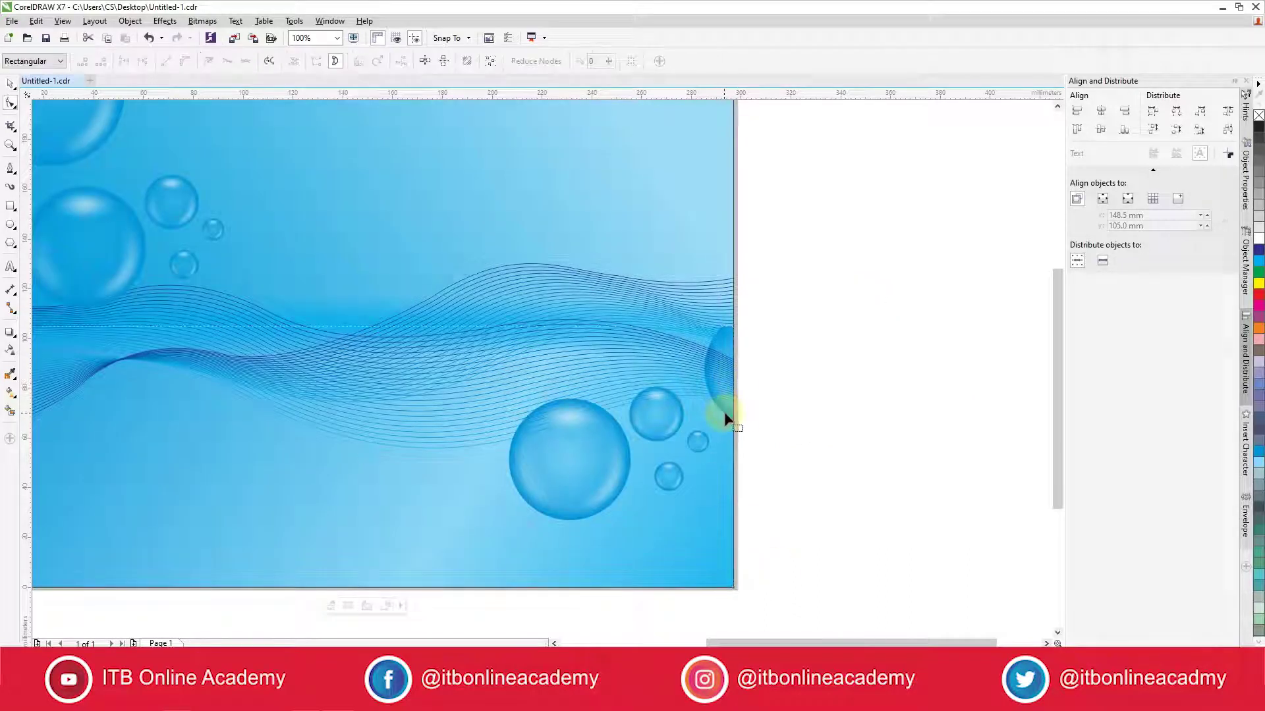
left_click(9, 83)
Step: Edit the background's PowerClip contents, enlarging the right-edge bubble to about 62.1 by 60.4 mm and repositioning it across the edge
left_click(333, 543)
left_click(325, 609)
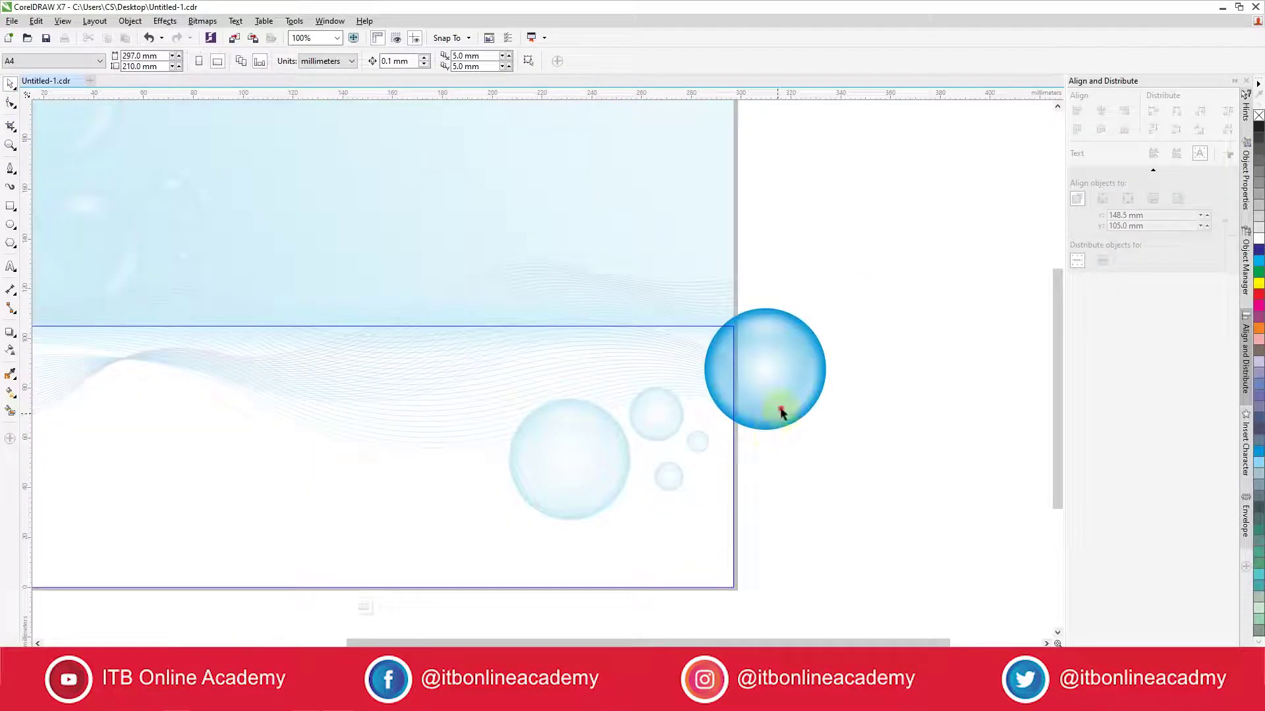
left_click(781, 411)
left_click_drag(689, 439, 638, 460)
left_click_drag(753, 401, 793, 415)
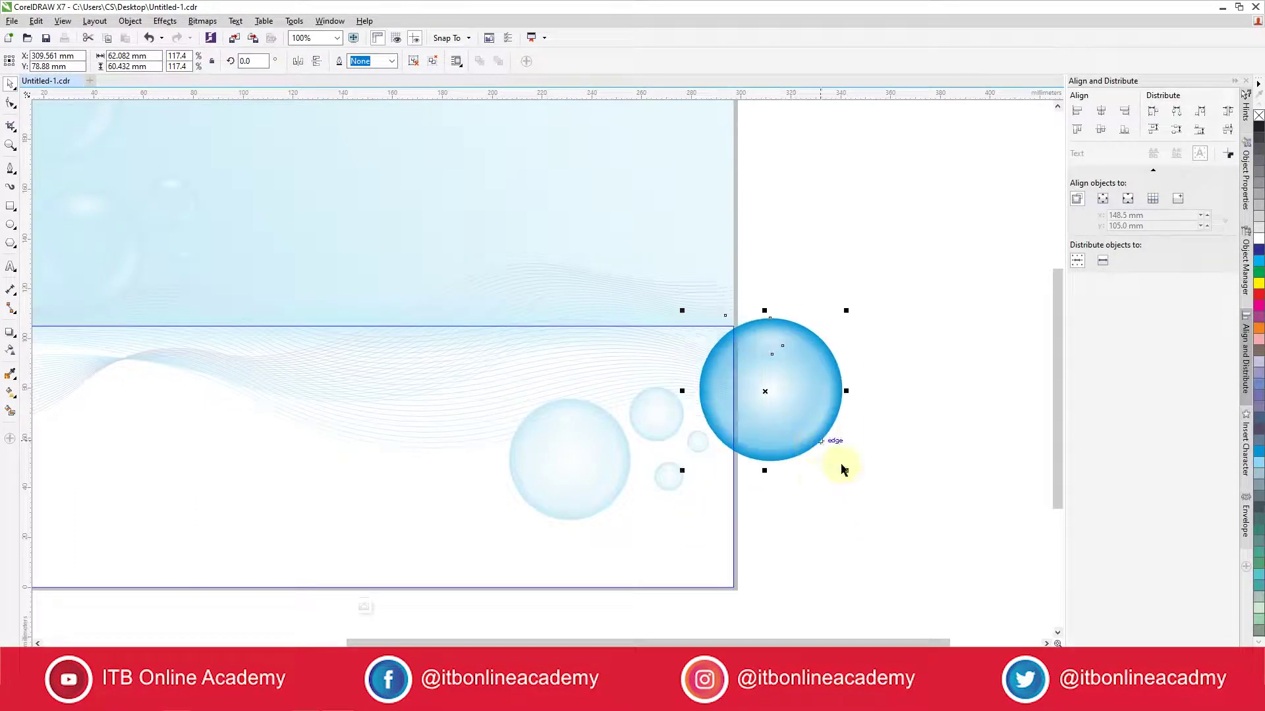
left_click(364, 609)
Step: Enlarge the smallest lower-right bubble to about 15.3 by 14.9 mm and rearrange the two small bubbles between the large bubble and the page edge
left_click(699, 447)
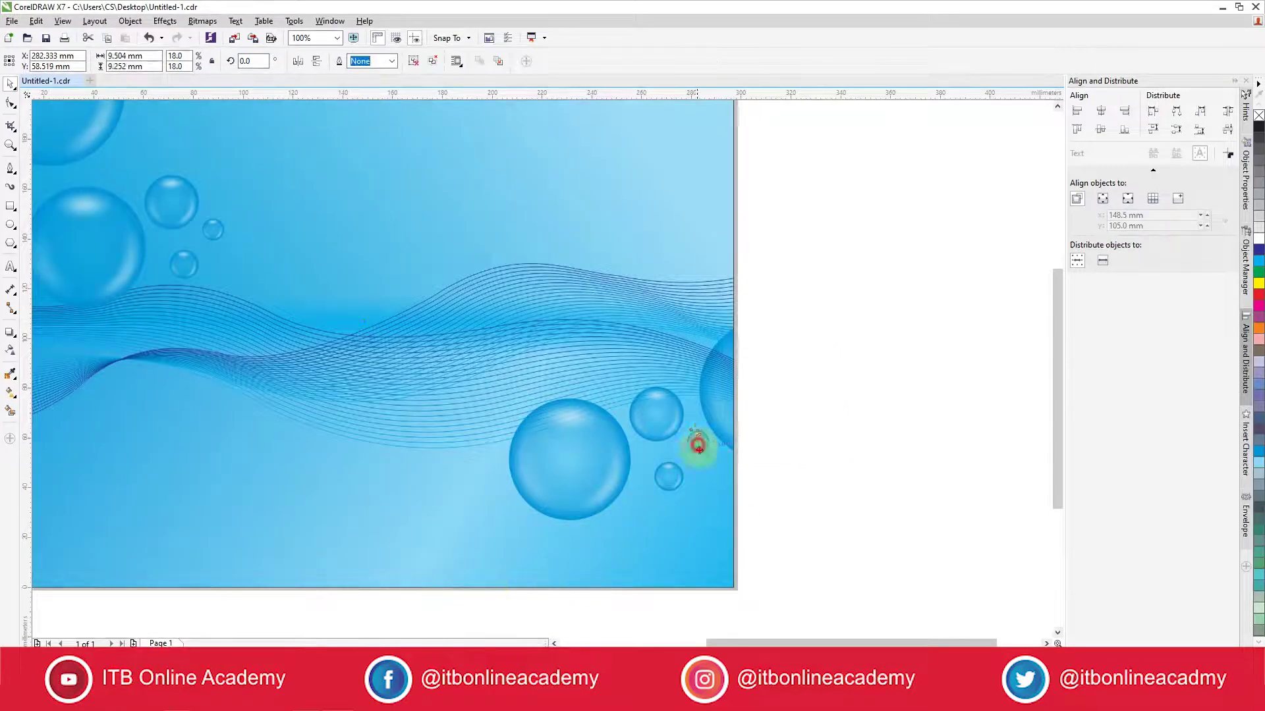
mouse_move(699, 450)
left_mouse_down()
mouse_move(737, 505)
mouse_move(684, 446)
left_mouse_up()
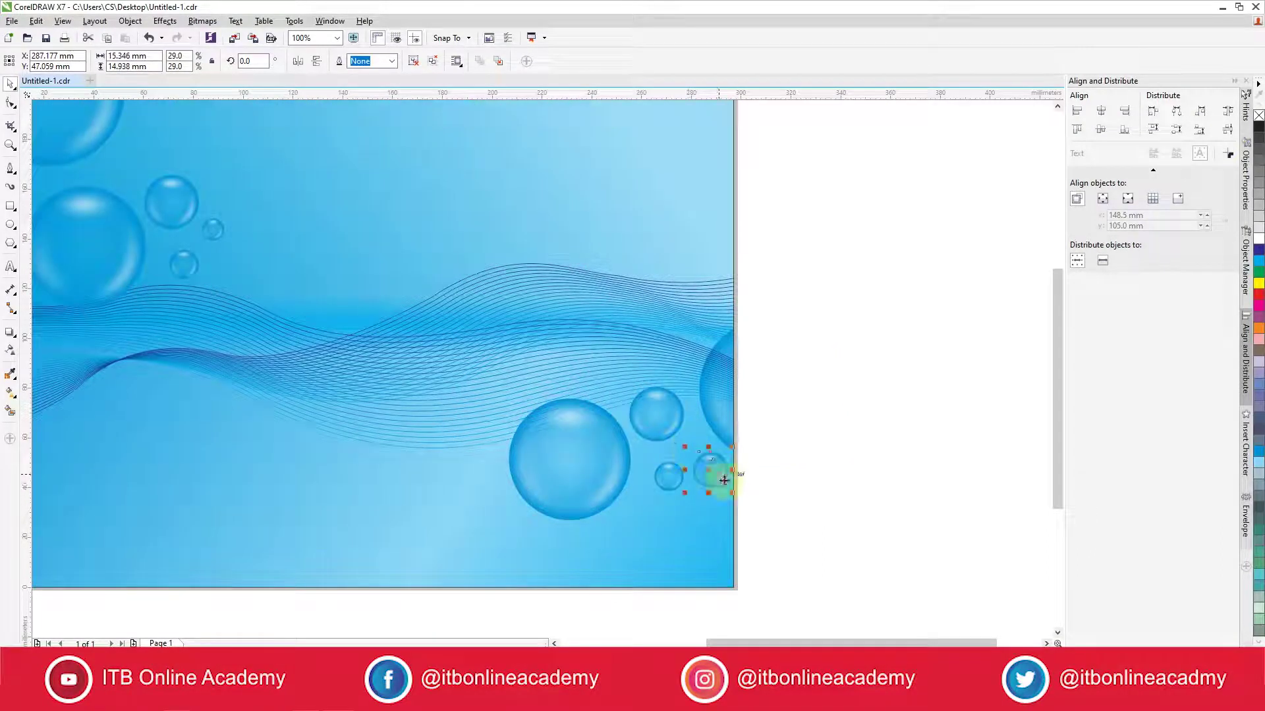
left_click(666, 480)
left_click_drag(648, 496, 719, 494)
left_click(703, 485)
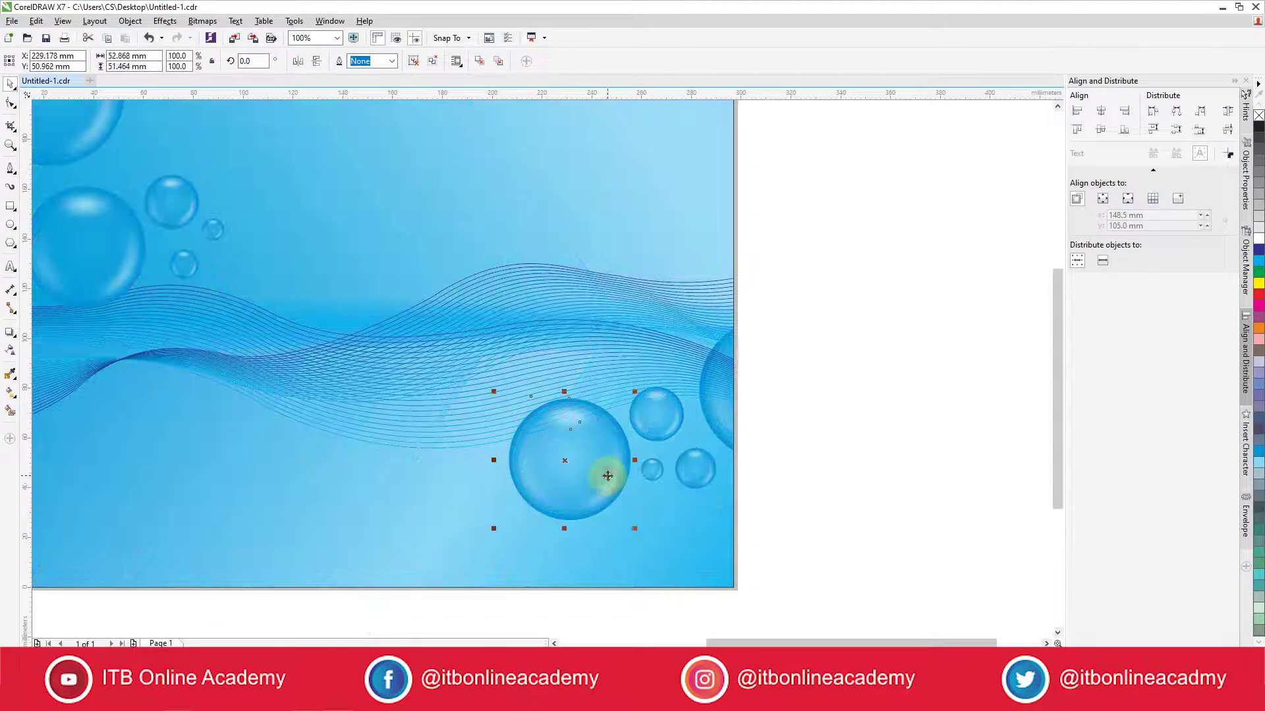
Step: Duplicate the small lower-right bubble into the gap below the medium bubble and shrink the copy to about 5.7 by 5.6 mm
left_click(661, 418)
left_click_drag(653, 402, 653, 383)
left_click_drag(655, 466, 682, 432)
scroll(682, 424, "up", 2)
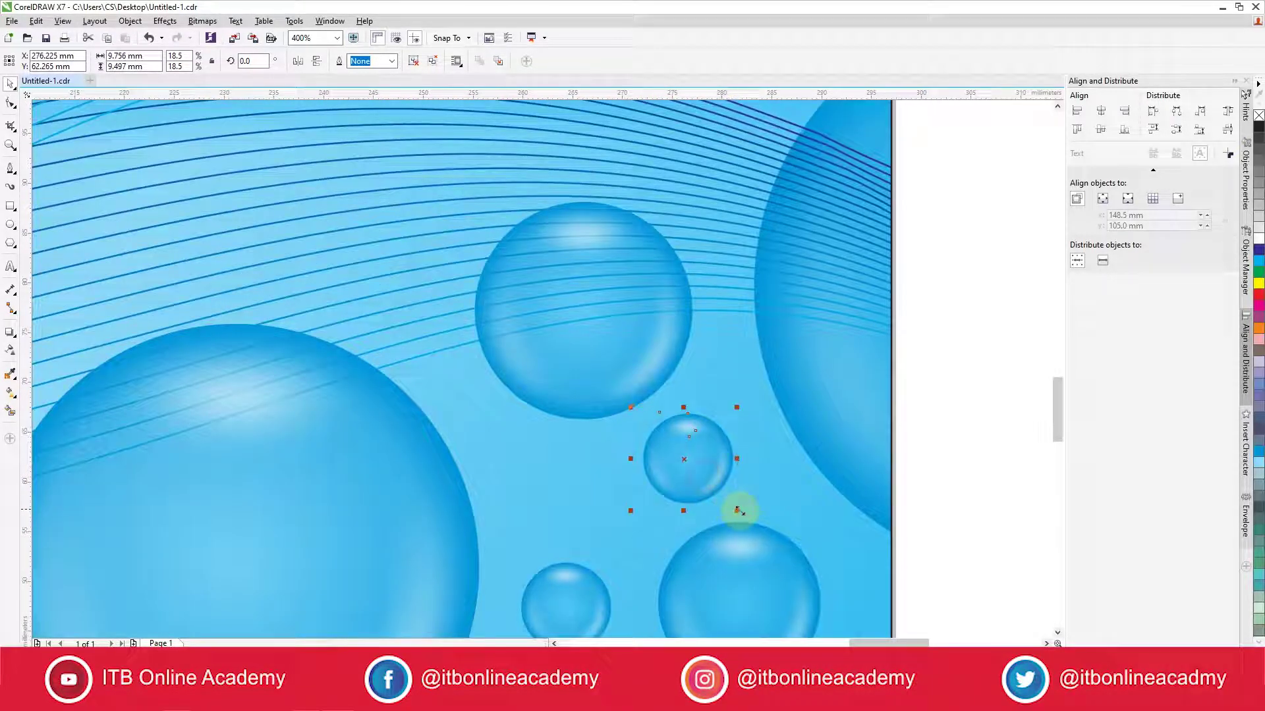
left_click_drag(734, 508, 613, 476)
scroll(610, 475, "down", 2)
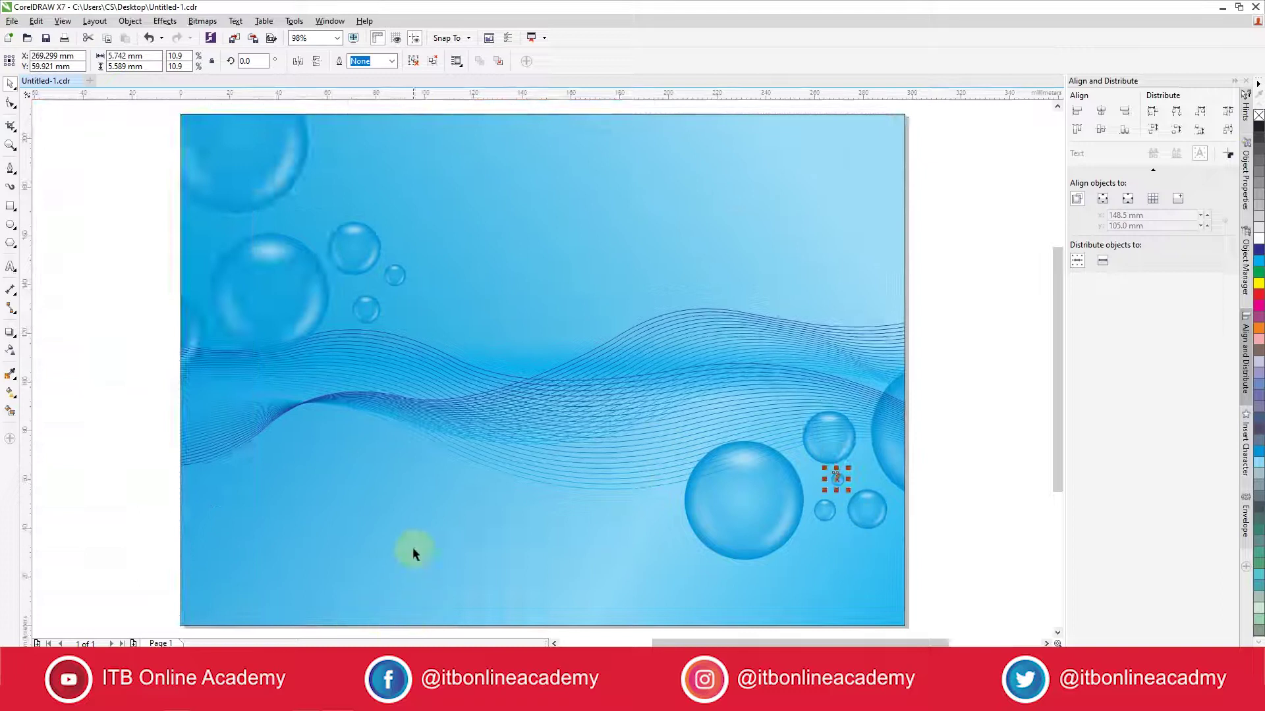
left_click(47, 490)
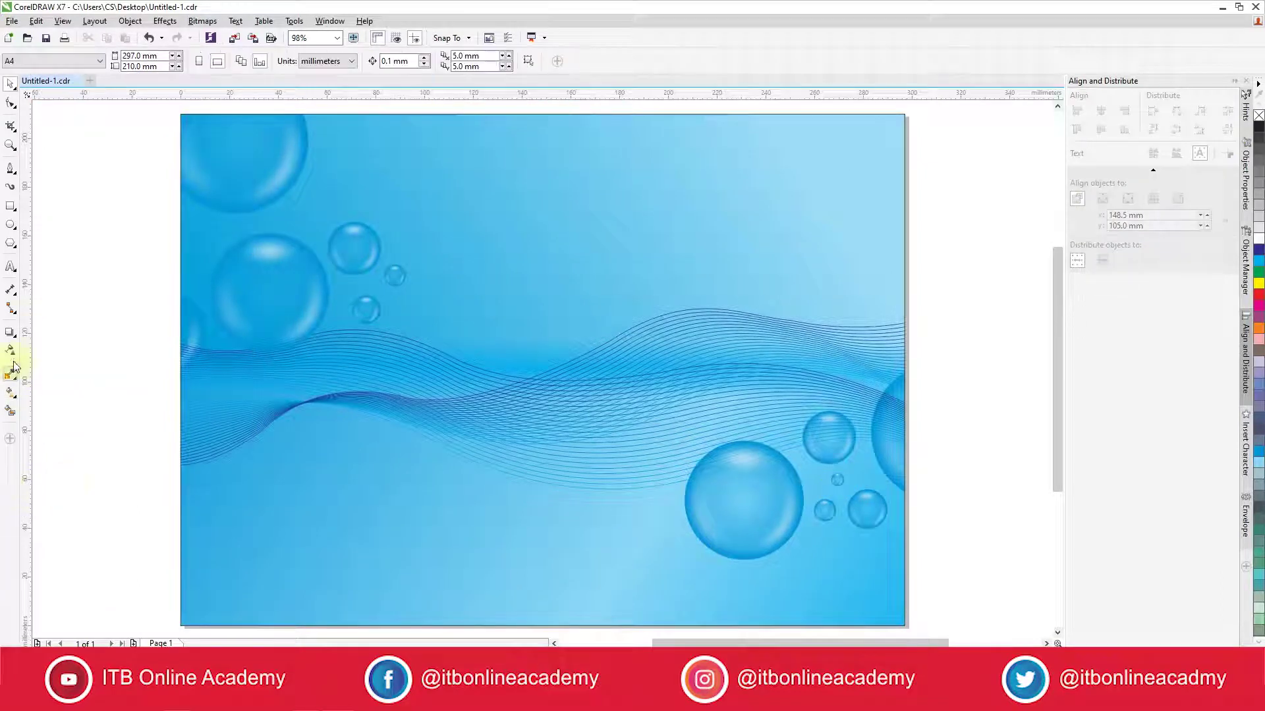
Step: Add the text "ITB Online Academy" in the page's lower-left area, set in Blessed Day and enlarged to about 37.6 pt
left_click(270, 532)
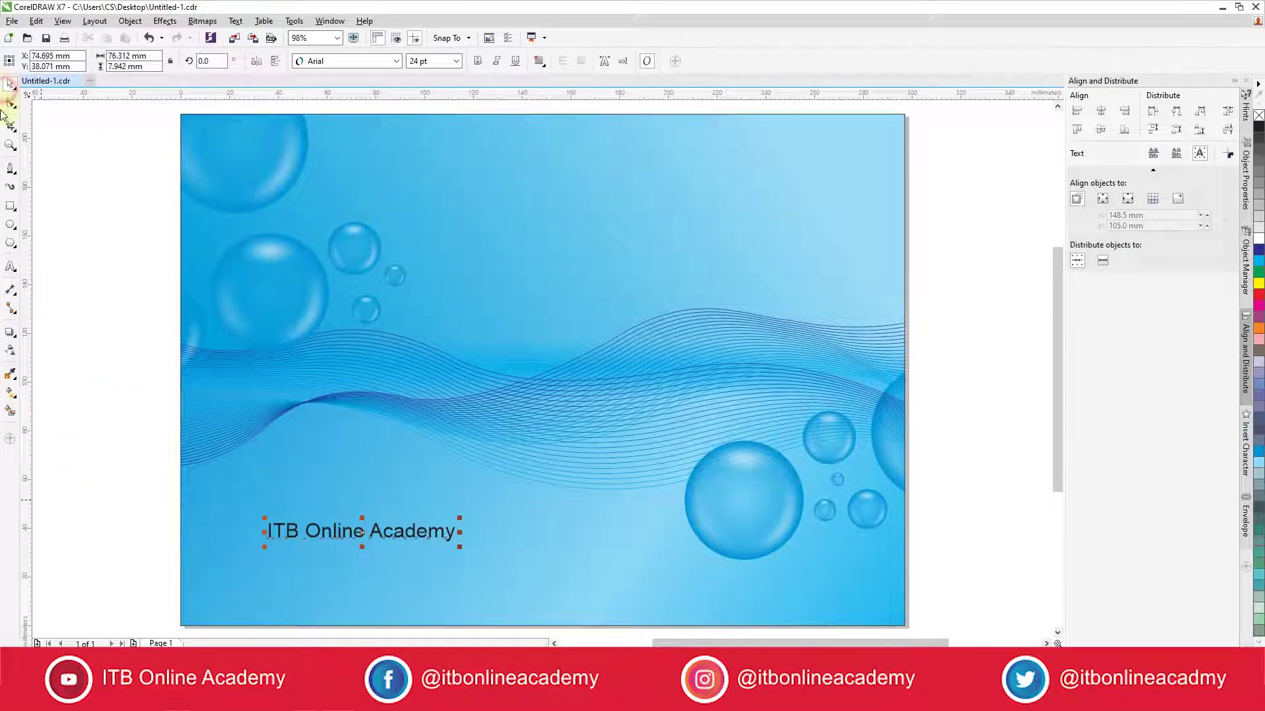
left_click(395, 60)
left_click(349, 281)
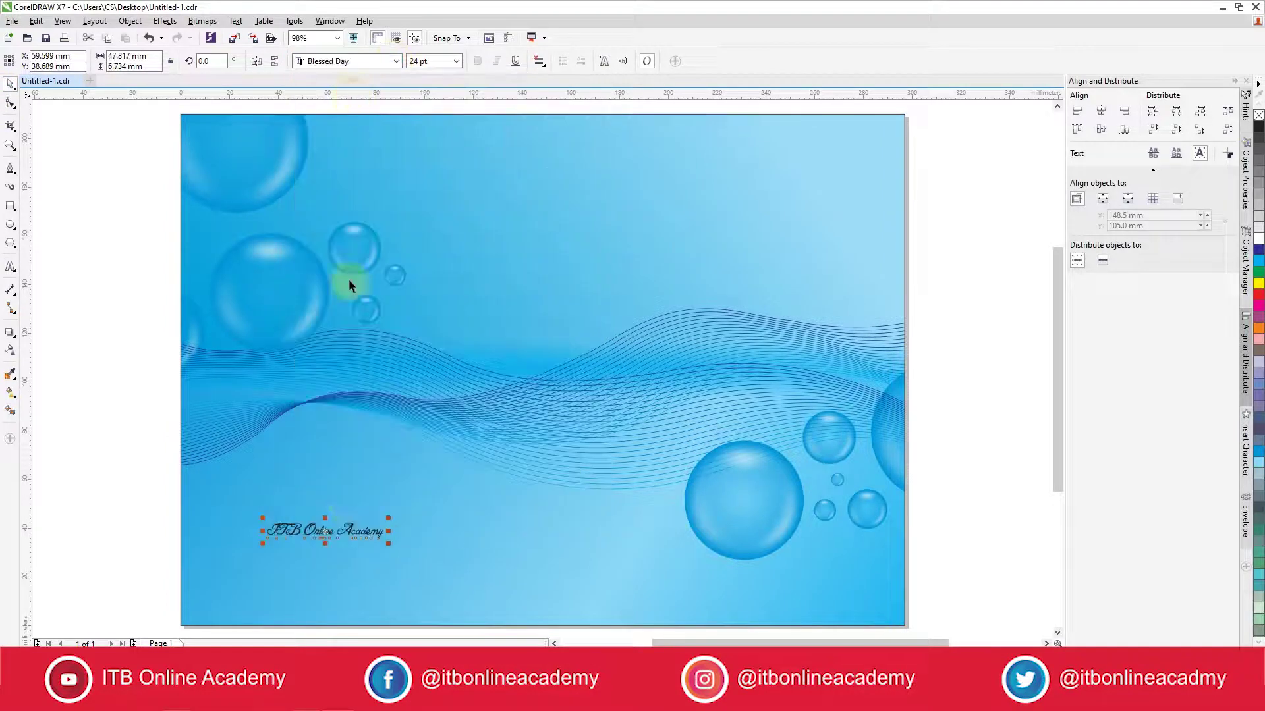
left_click_drag(384, 547, 454, 581)
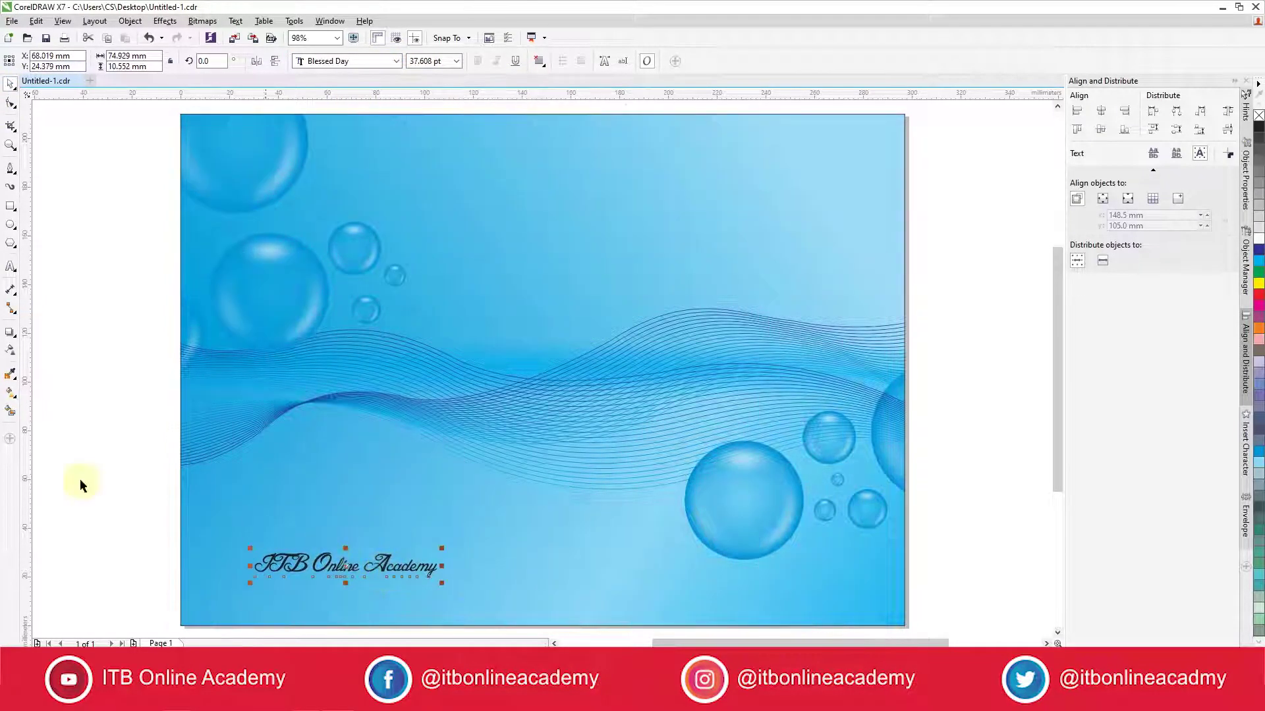
left_click(70, 471)
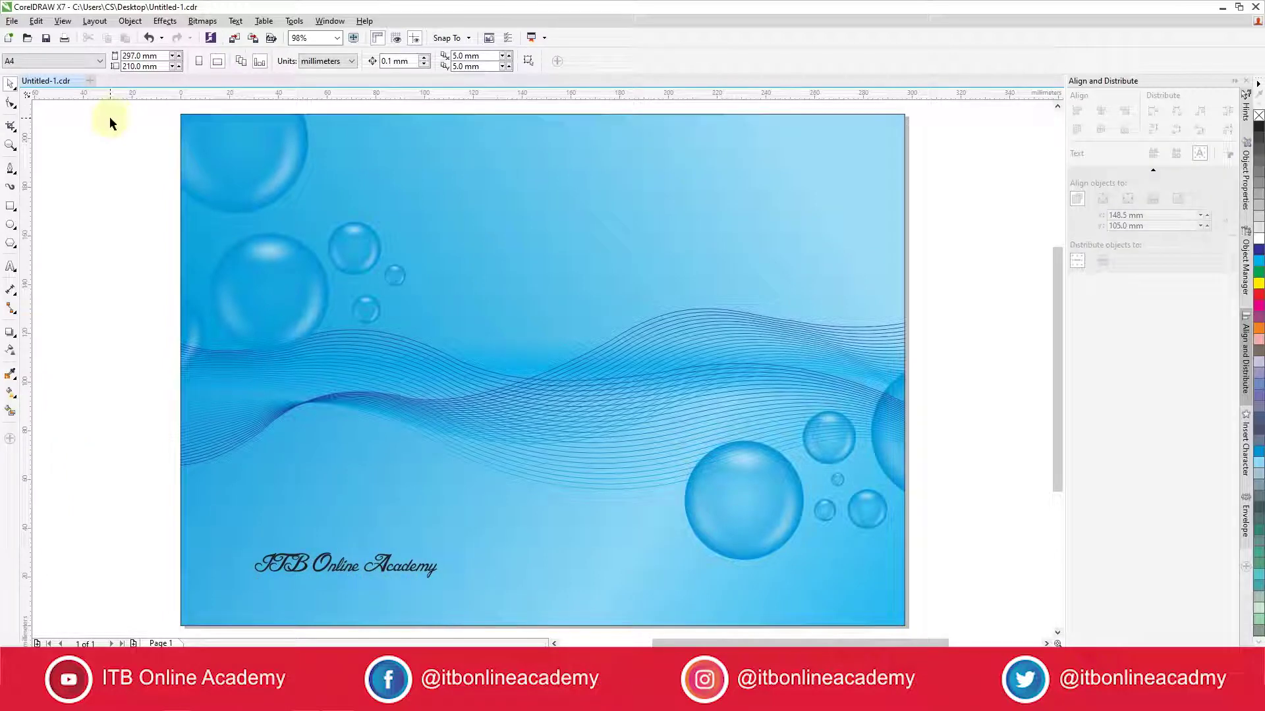